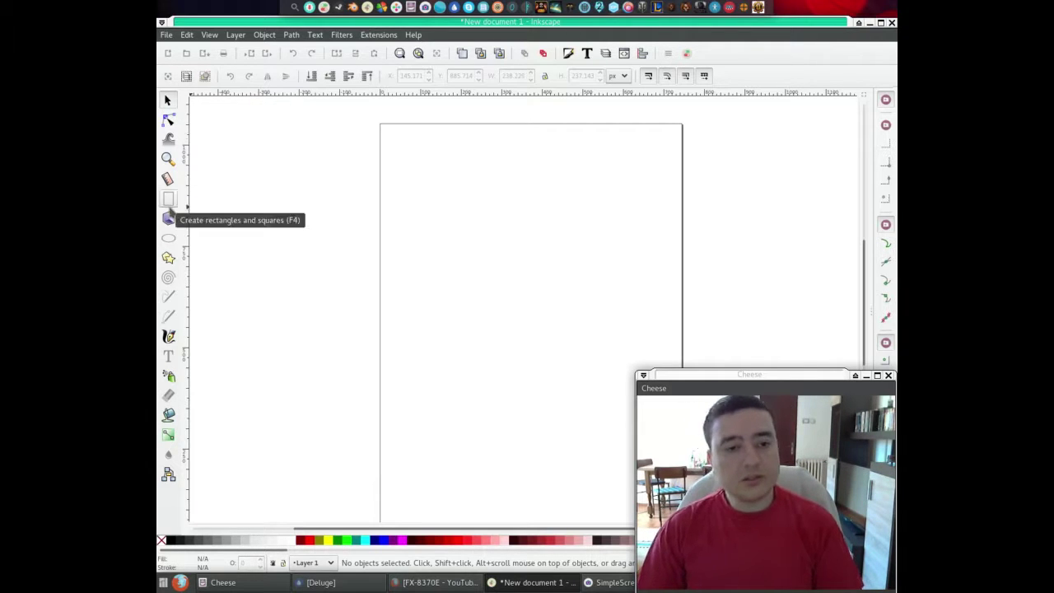
- Draw a rectangle about 100 × 79 px in the upper part of the page and fill it black
click(169, 200)
drag(477, 202, 516, 234)
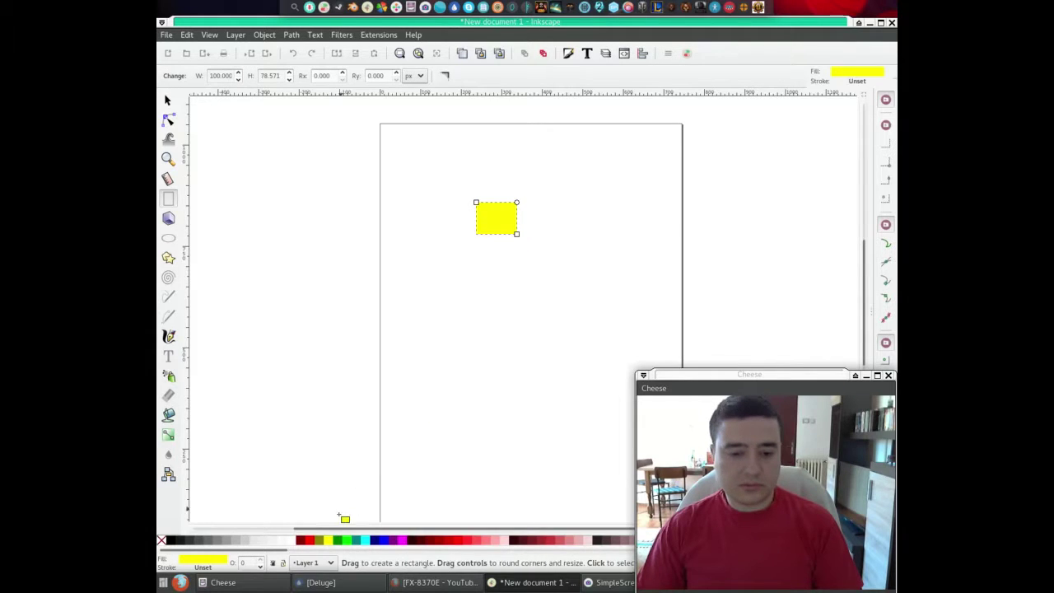
click(301, 540)
click(175, 540)
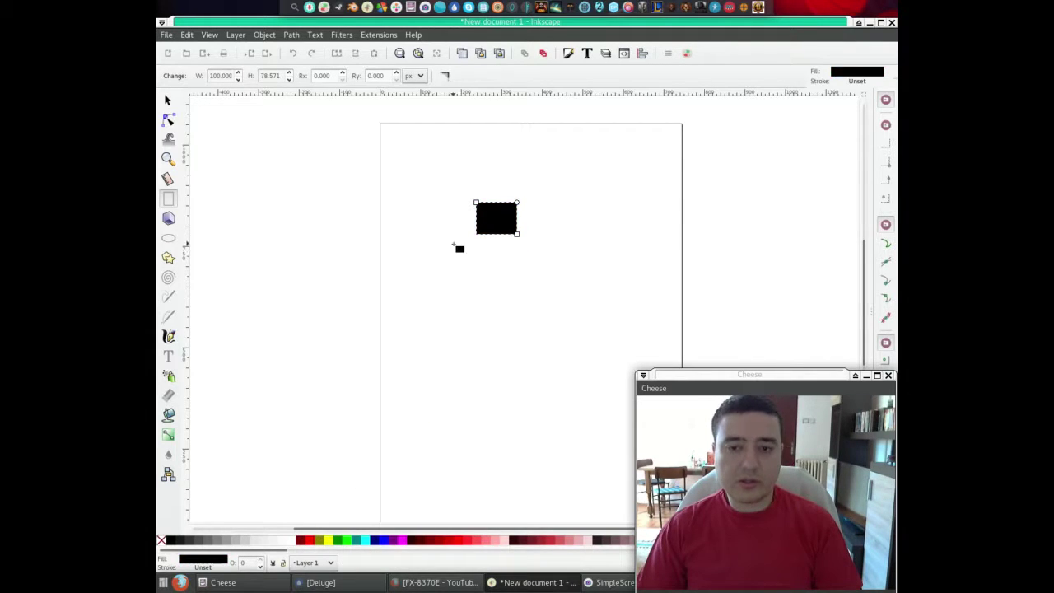
- Draw an aqua rectangle about 87 × 76 px beside the black one and a red square about 100 px wide below it
drag(568, 181, 605, 212)
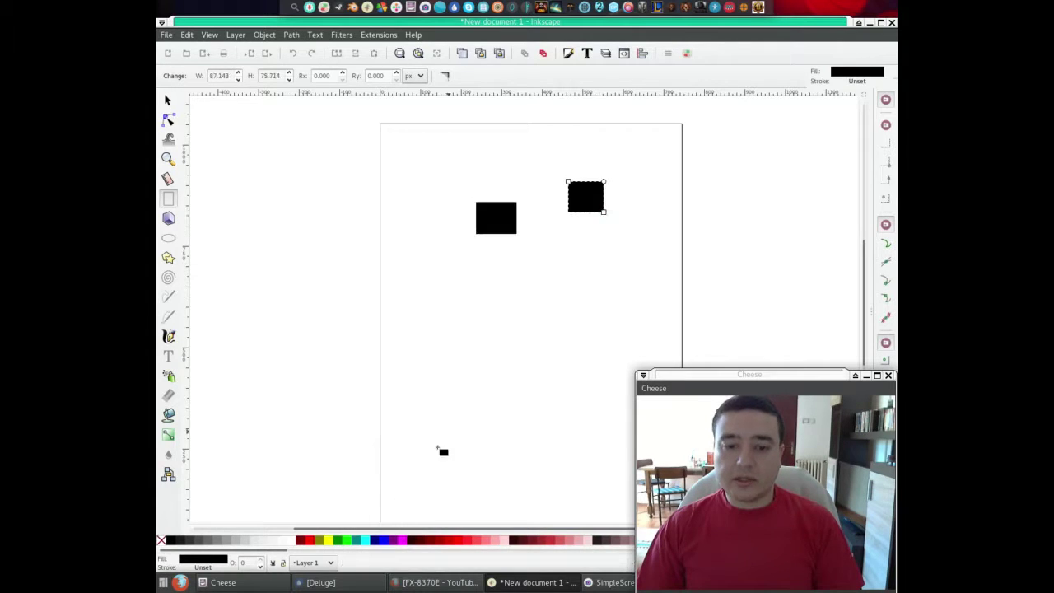
click(328, 541)
click(364, 540)
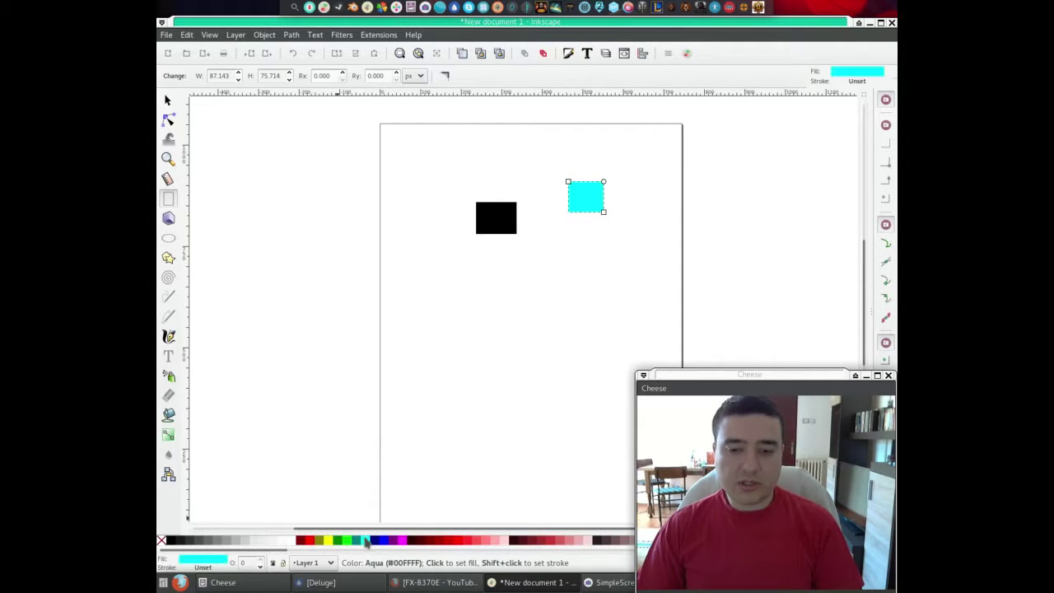
drag(469, 281, 511, 321)
click(313, 543)
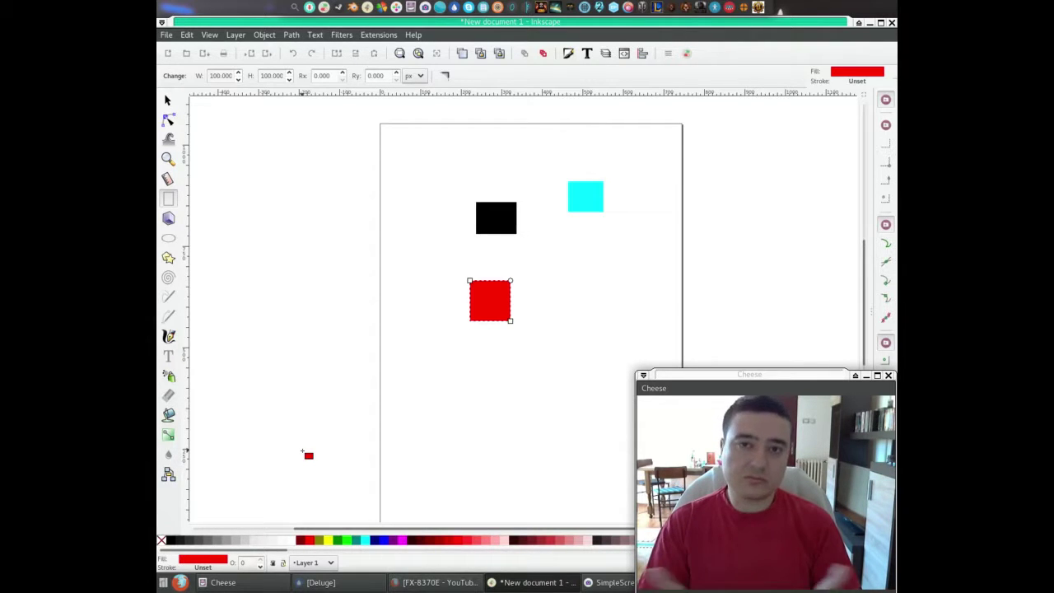
- Draw a star over the page's upper-left corner and set its corners to 3 to form a triangle about 220 × 236 px
click(169, 258)
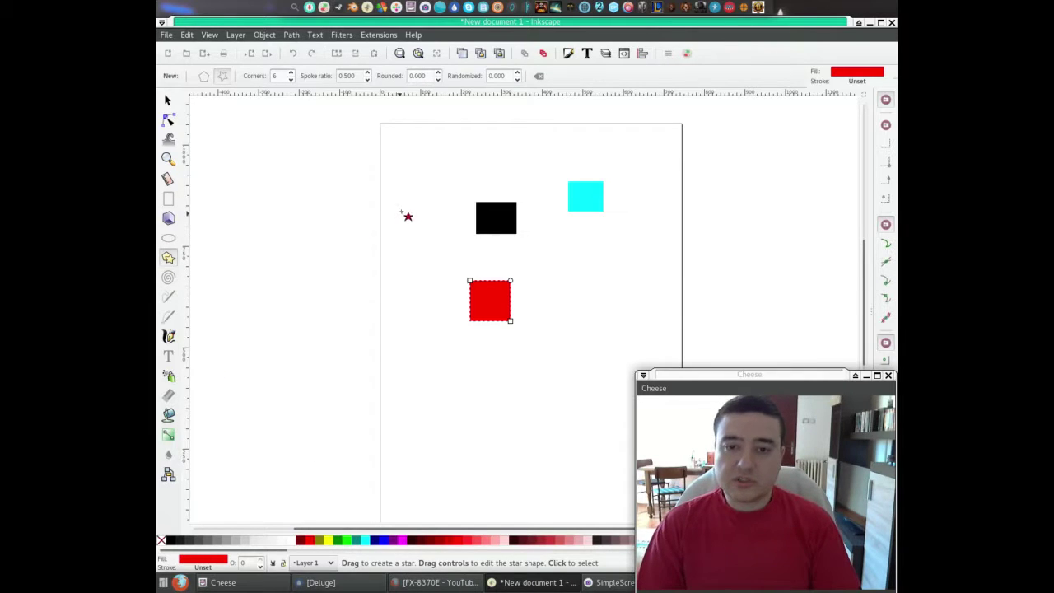
click(435, 223)
drag(409, 167, 445, 211)
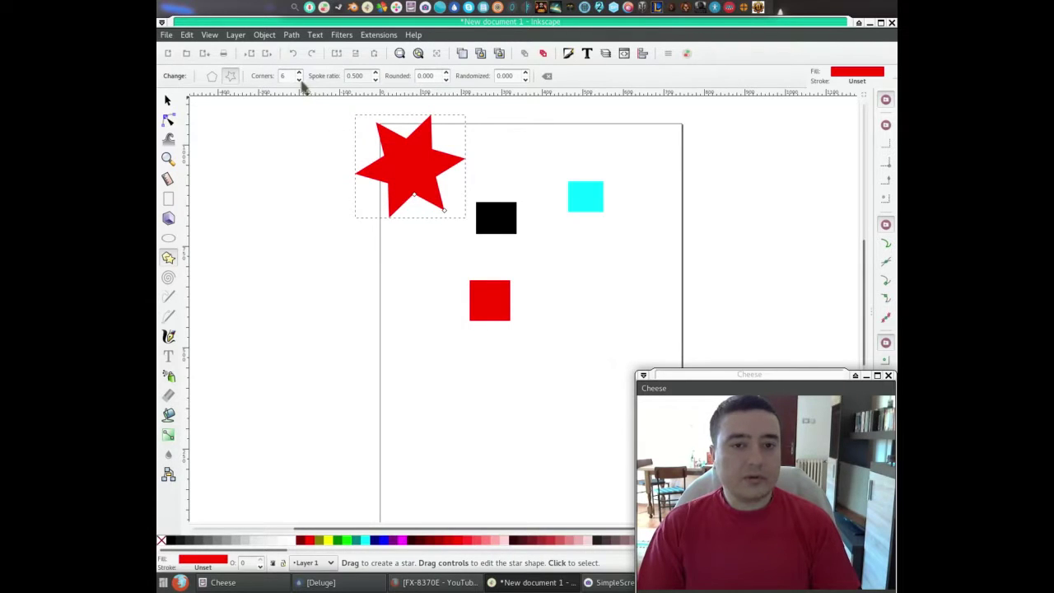
click(299, 79)
click(299, 79)
click(299, 79)
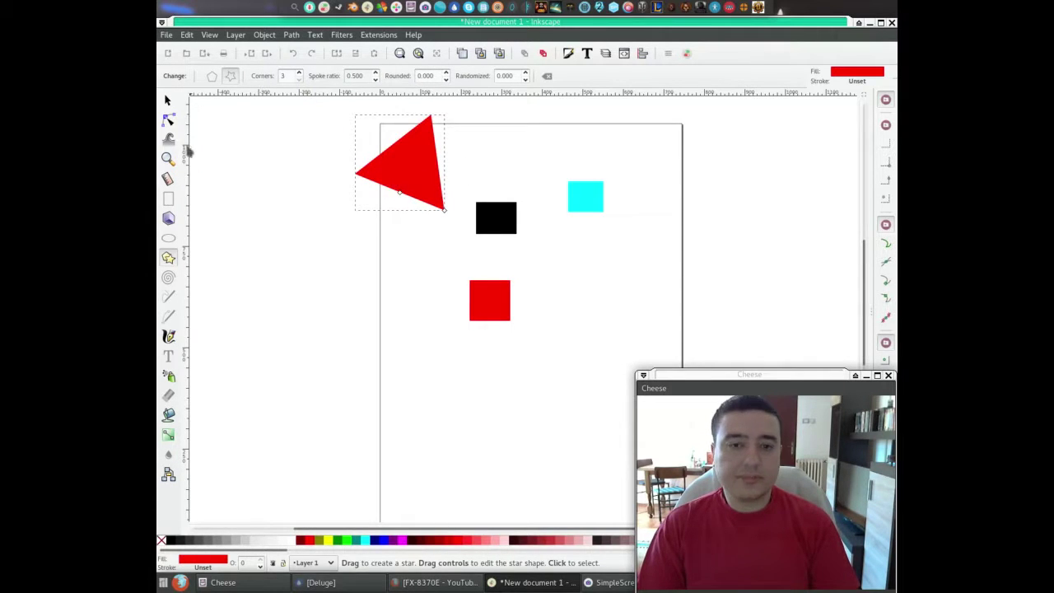
- Fill the triangle with light pink
click(167, 100)
click(404, 258)
click(421, 173)
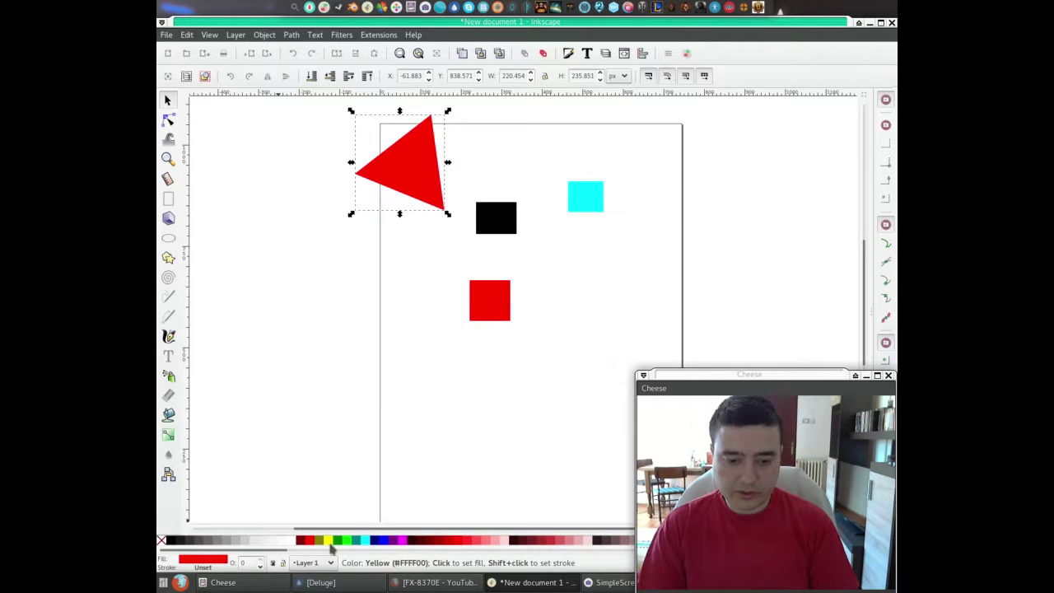
click(499, 540)
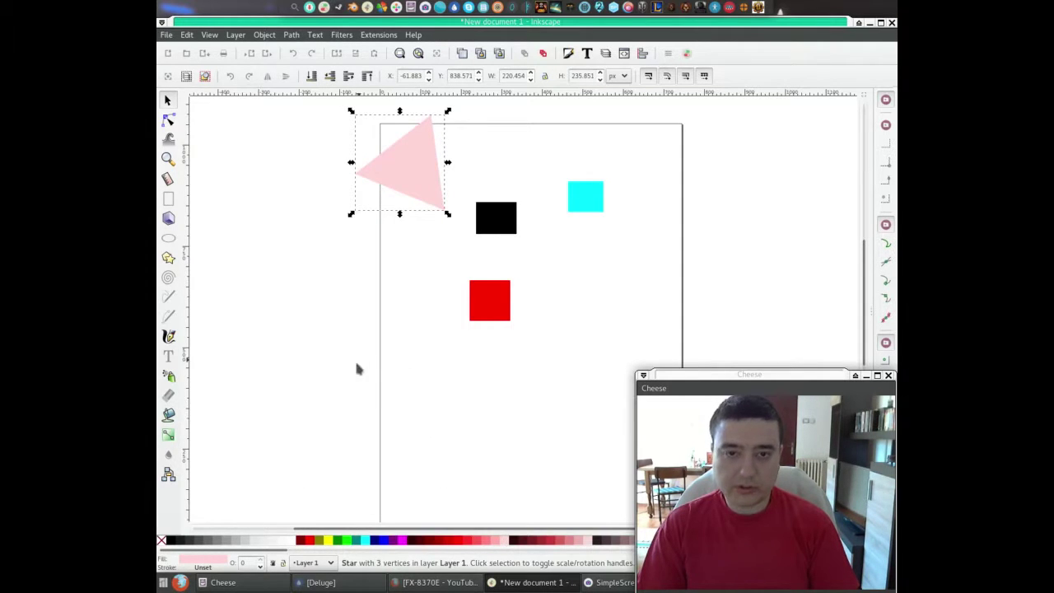
- Draw a second, larger triangle about 332 × 357 px just outside the page's left edge with the star tool
click(168, 257)
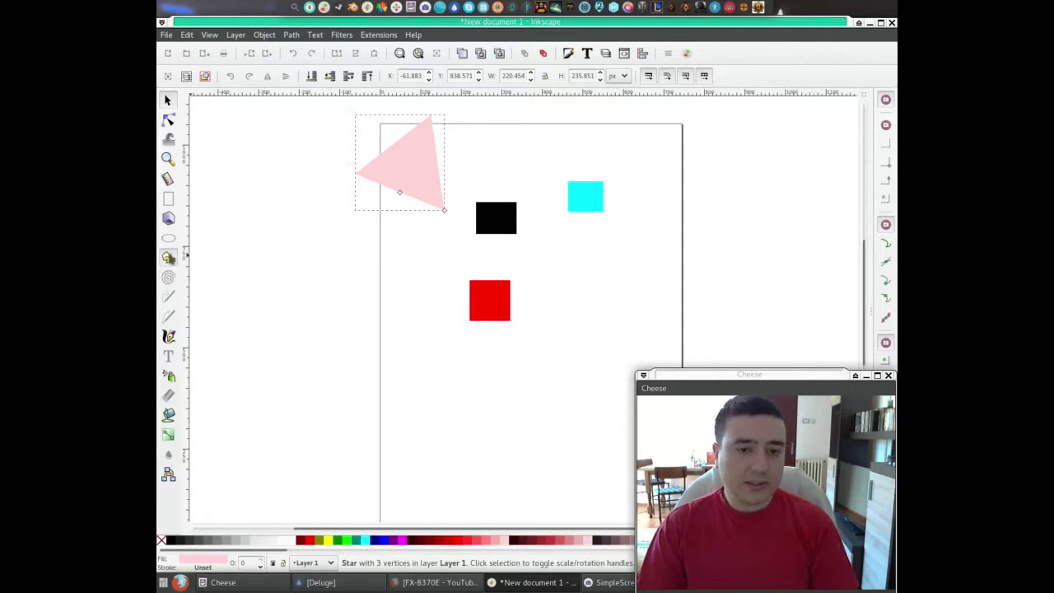
right_click(387, 266)
click(384, 275)
drag(317, 254, 368, 321)
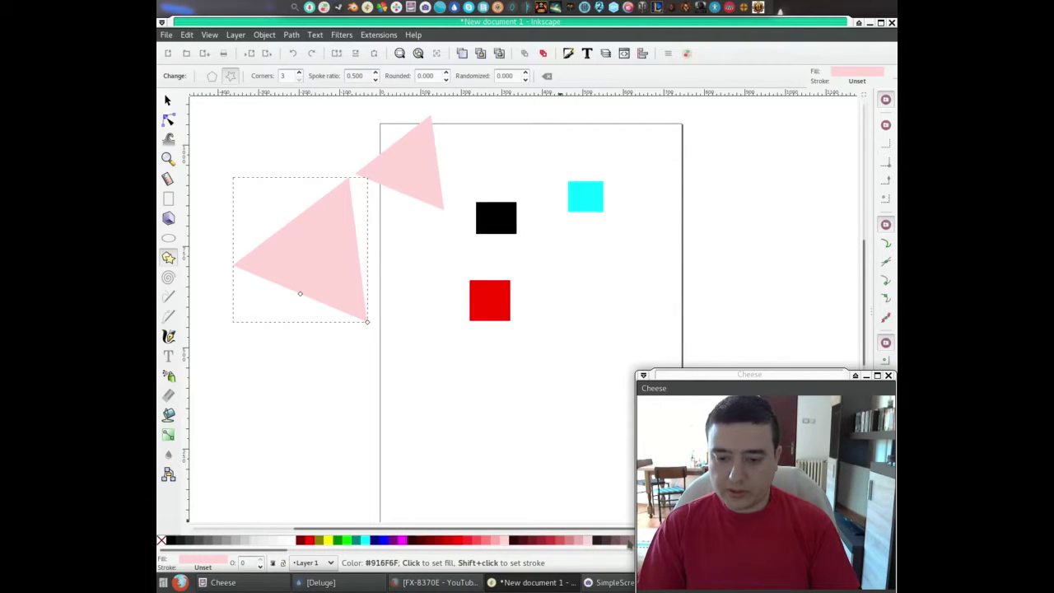
- Try several fill colors on the larger triangle and settle on a greyish brown
click(575, 540)
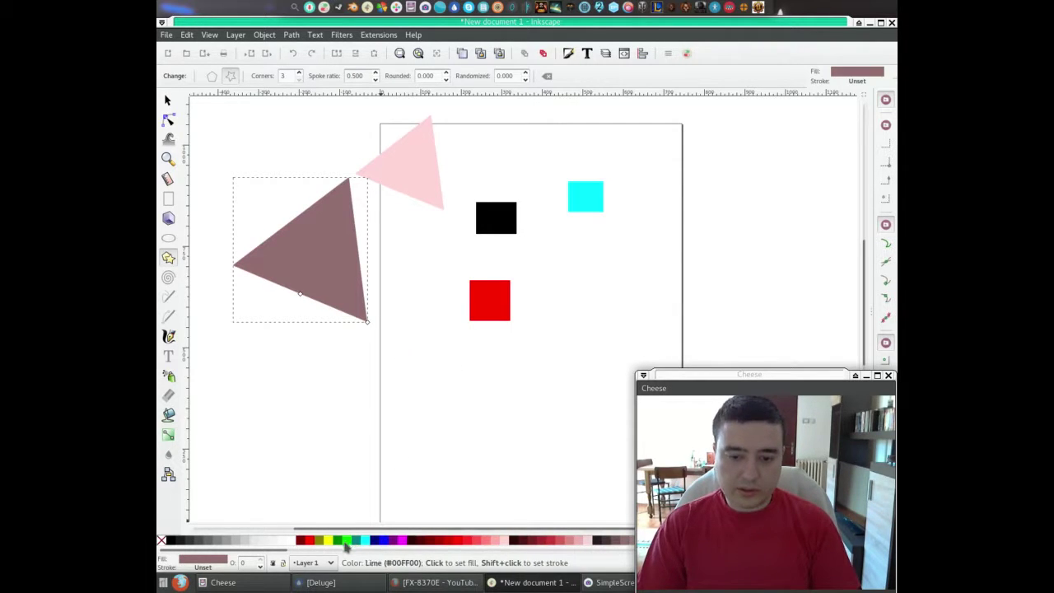
click(460, 540)
click(478, 540)
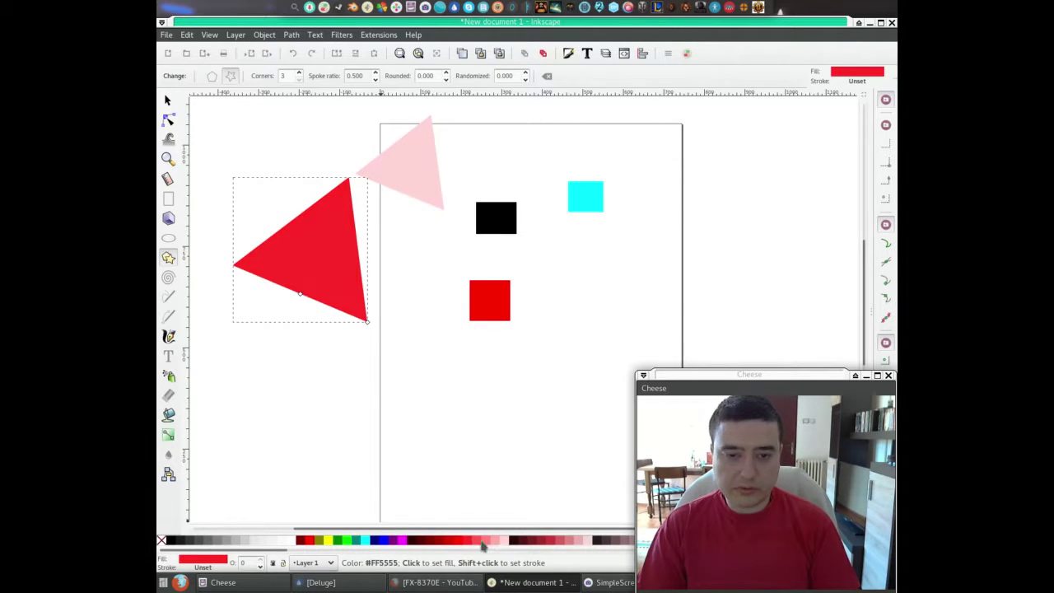
drag(708, 383, 370, 386)
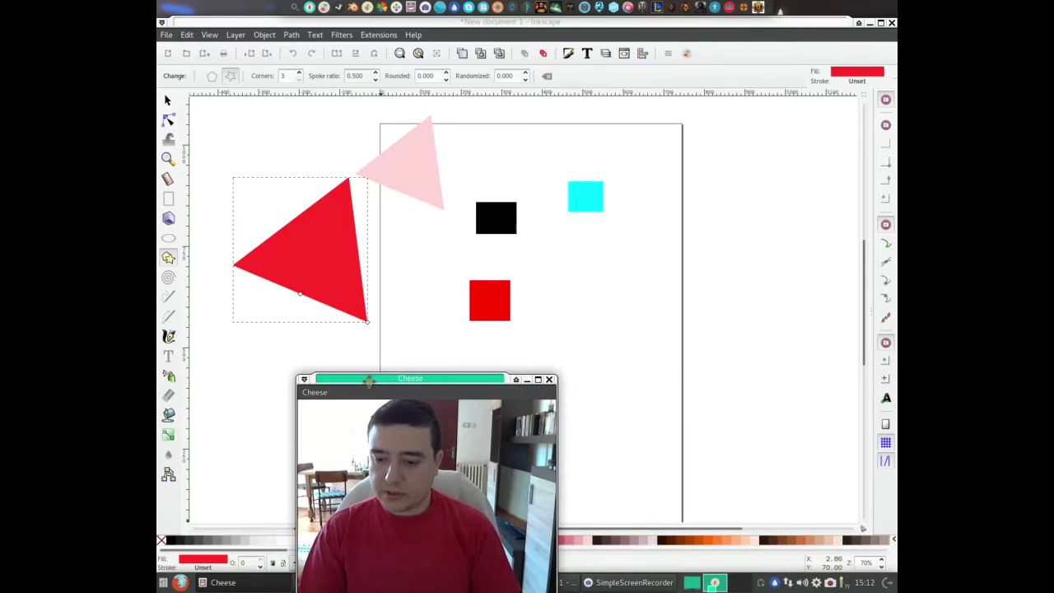
click(866, 540)
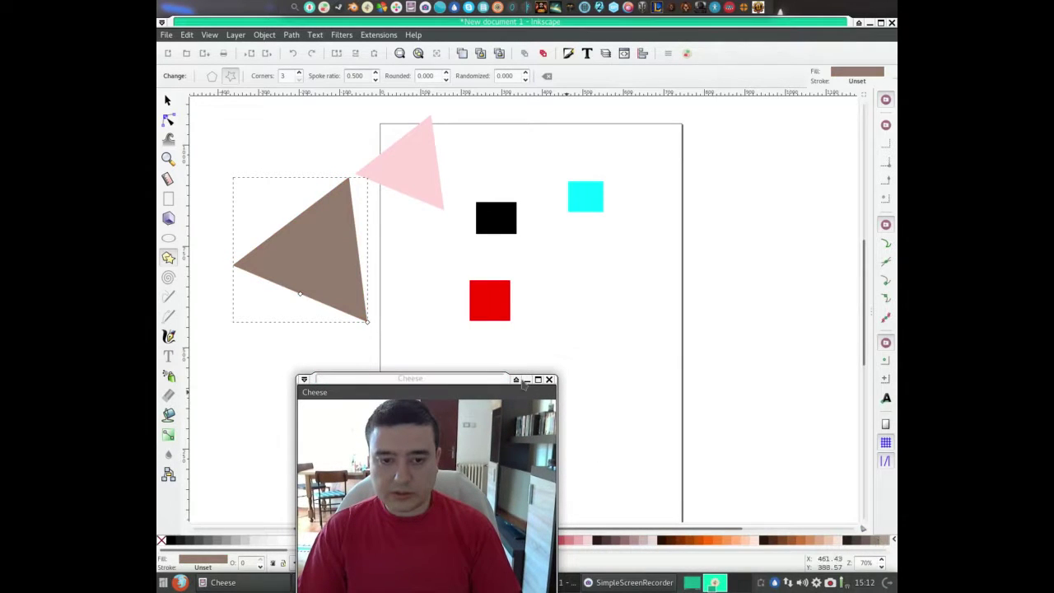
drag(454, 379, 793, 373)
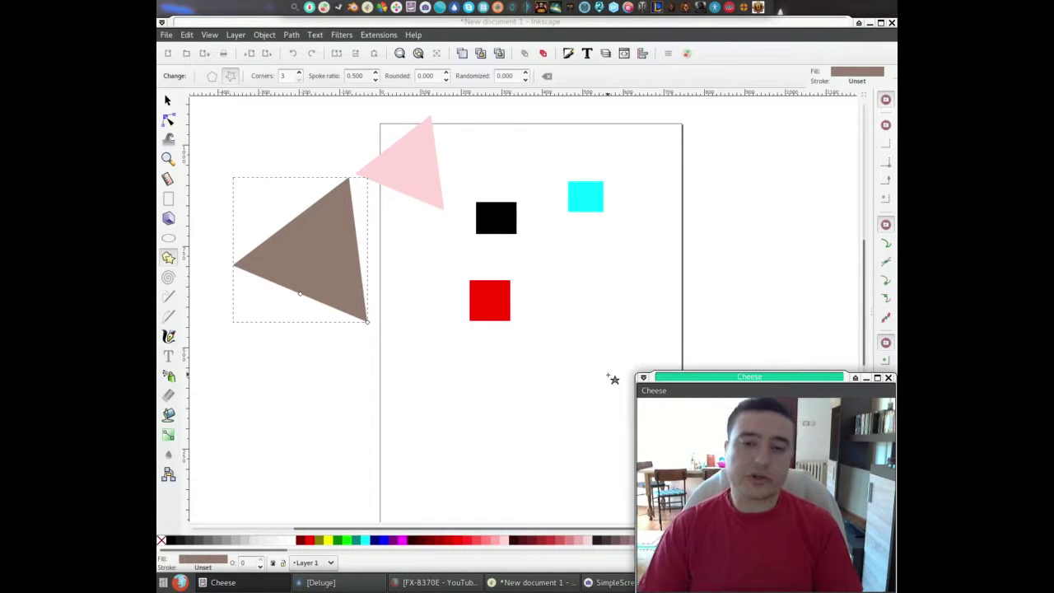
- Select the pink triangle with the selection tool and examine the context commands available for the shapes
key(s)
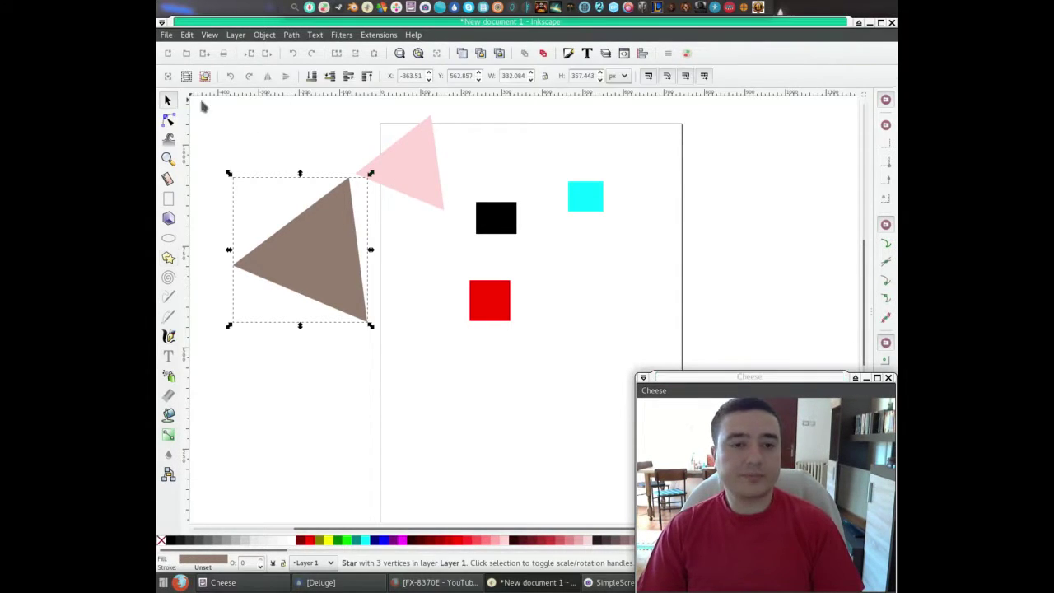
right_click(404, 160)
click(406, 146)
click(415, 156)
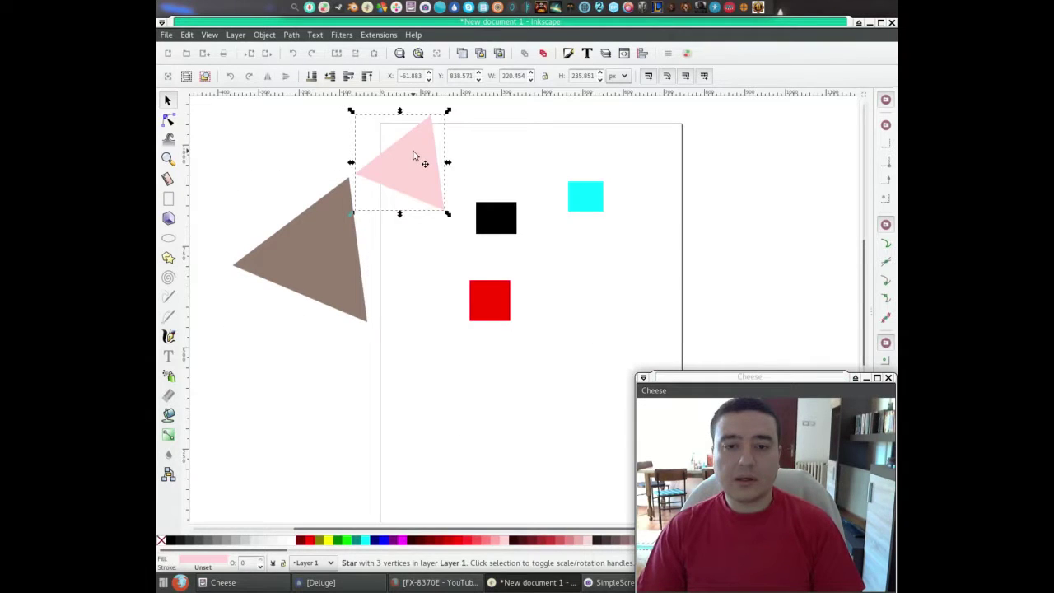
right_click(450, 122)
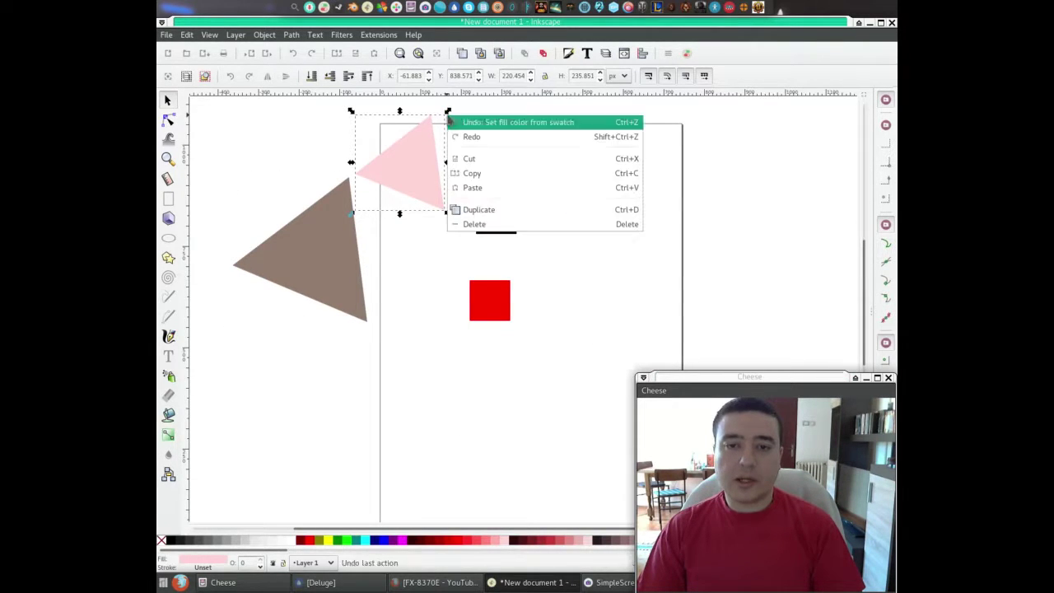
click(430, 138)
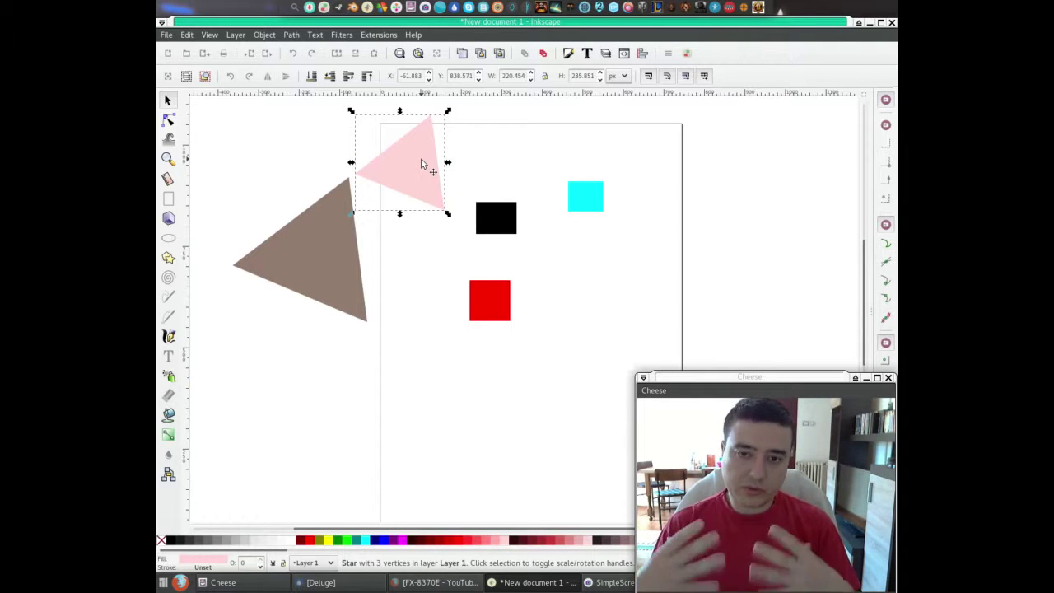
right_click(492, 274)
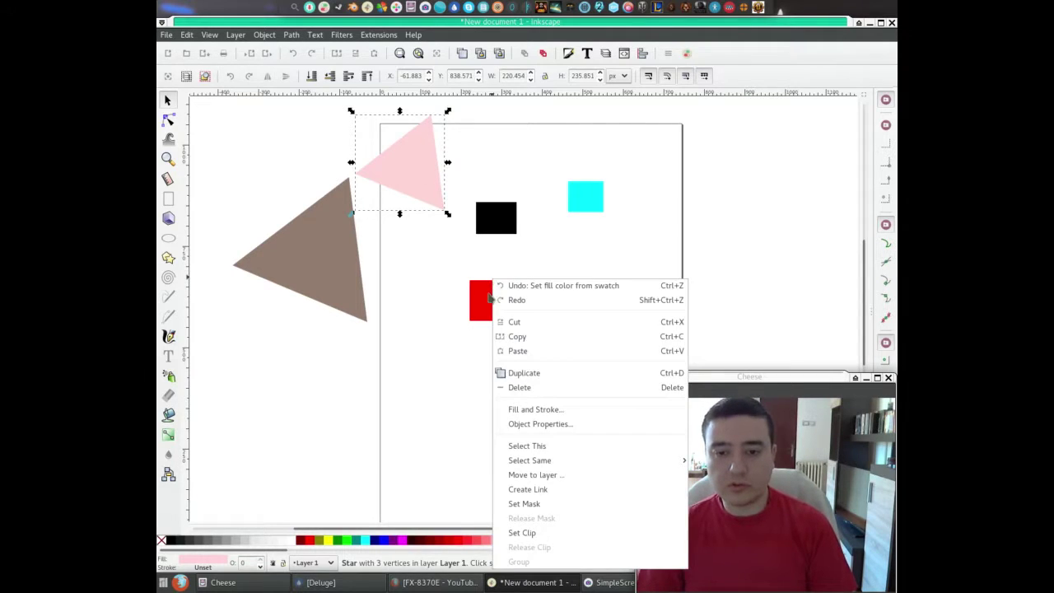
click(486, 292)
- Move the red square down the page, the black rectangle below center, the aqua rectangle to the right edge, and the pink triangle above the black one
drag(486, 292, 523, 479)
drag(511, 230, 521, 329)
drag(583, 205, 656, 269)
drag(426, 179, 519, 268)
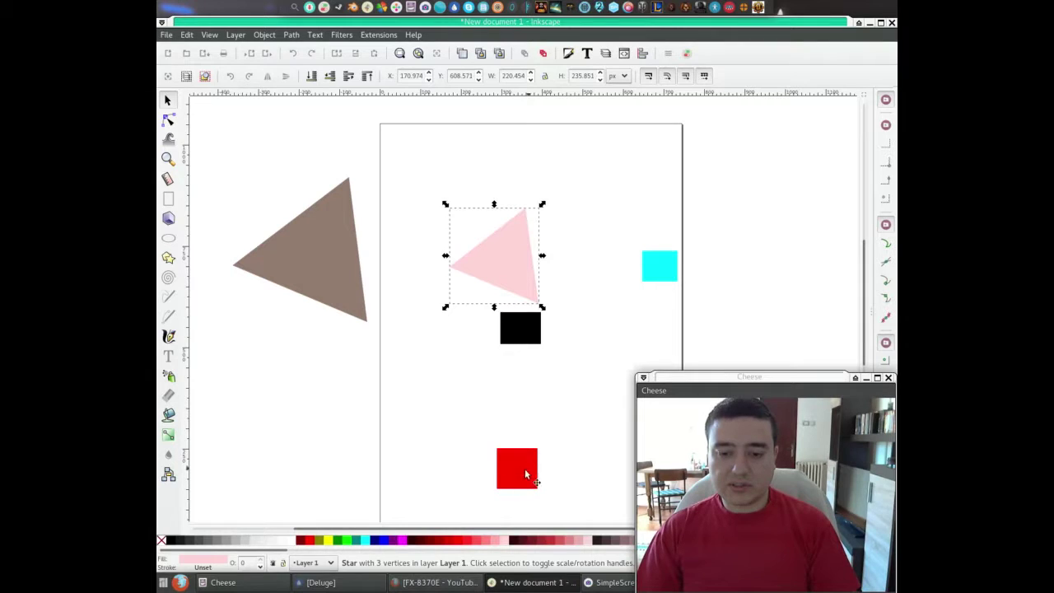
click(524, 470)
click(516, 324)
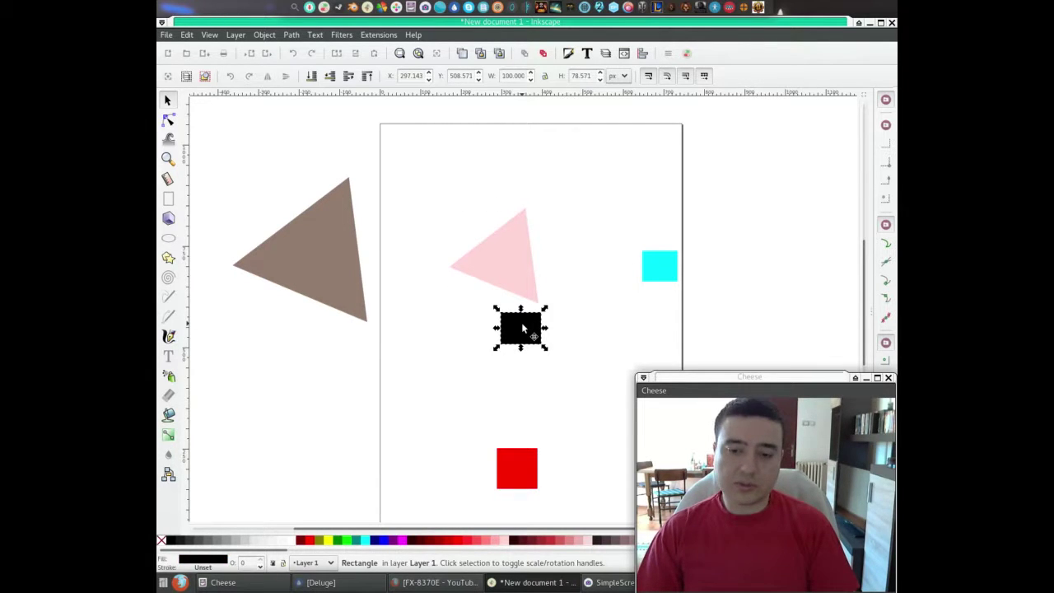
click(660, 273)
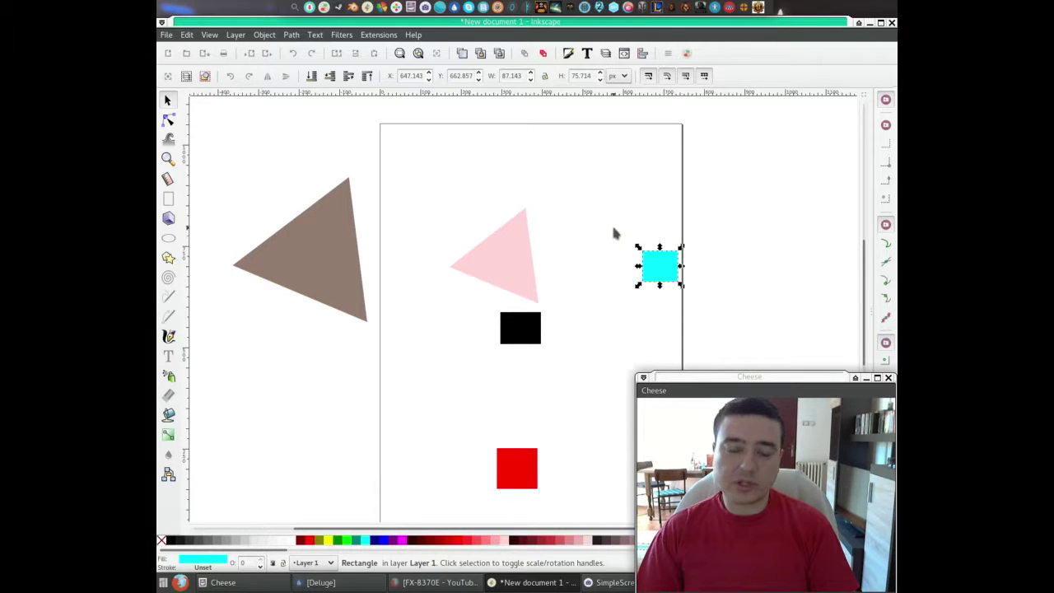
- Rotate the pink triangle so that it points downward with its flat side on top
click(496, 265)
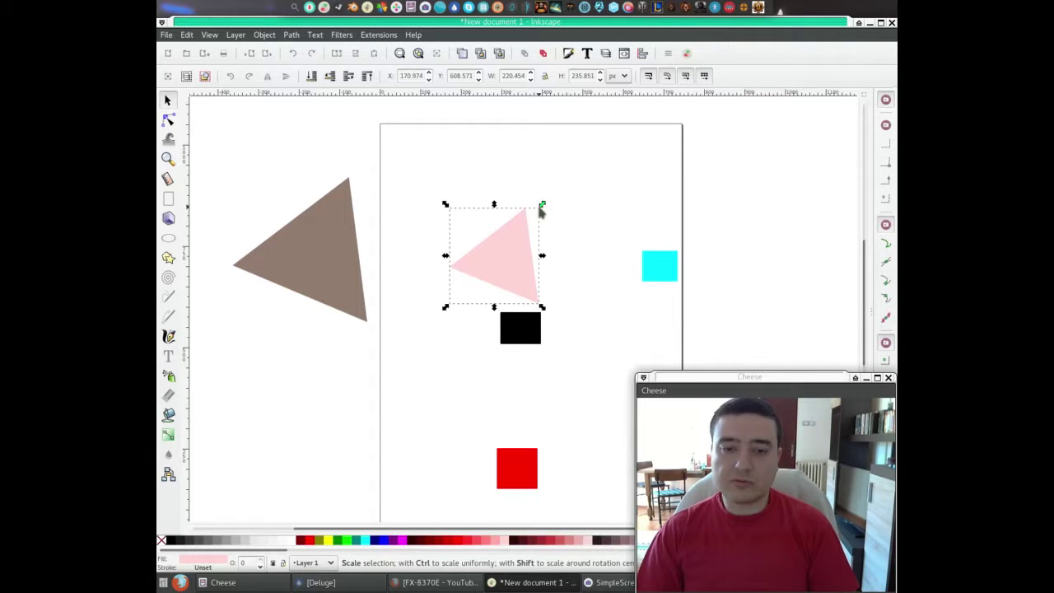
click(516, 248)
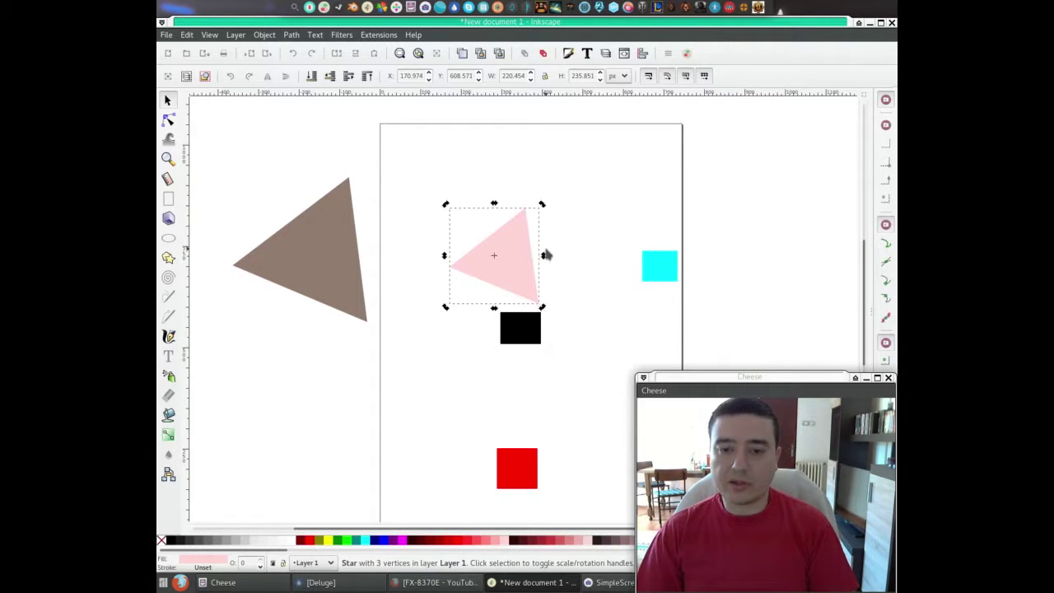
drag(544, 205, 557, 243)
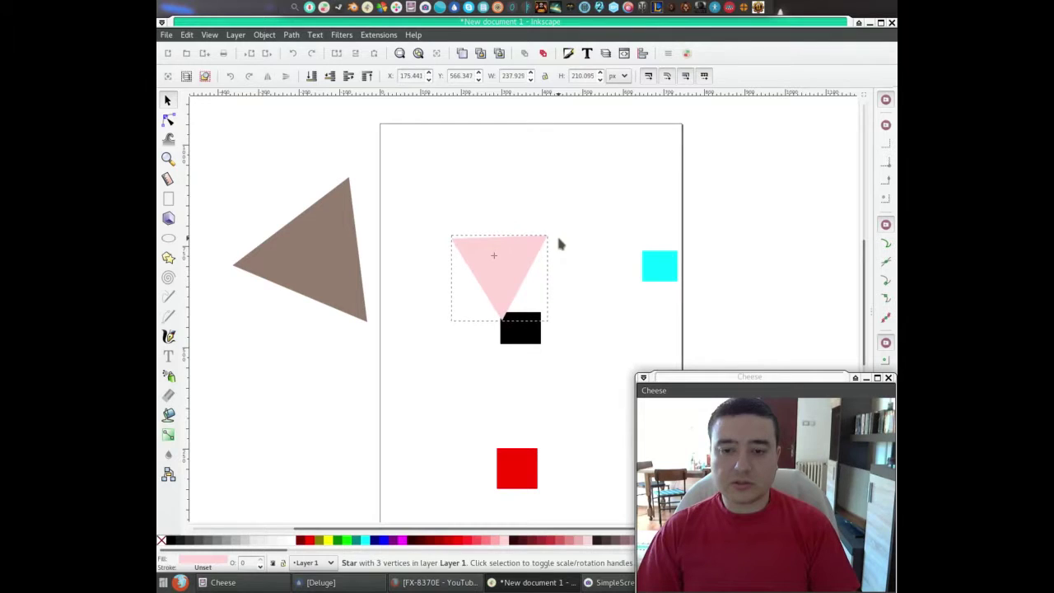
- Place the pink triangle with its tip over the black rectangle and enlarge it to about 437 × 524 px
drag(508, 281, 521, 131)
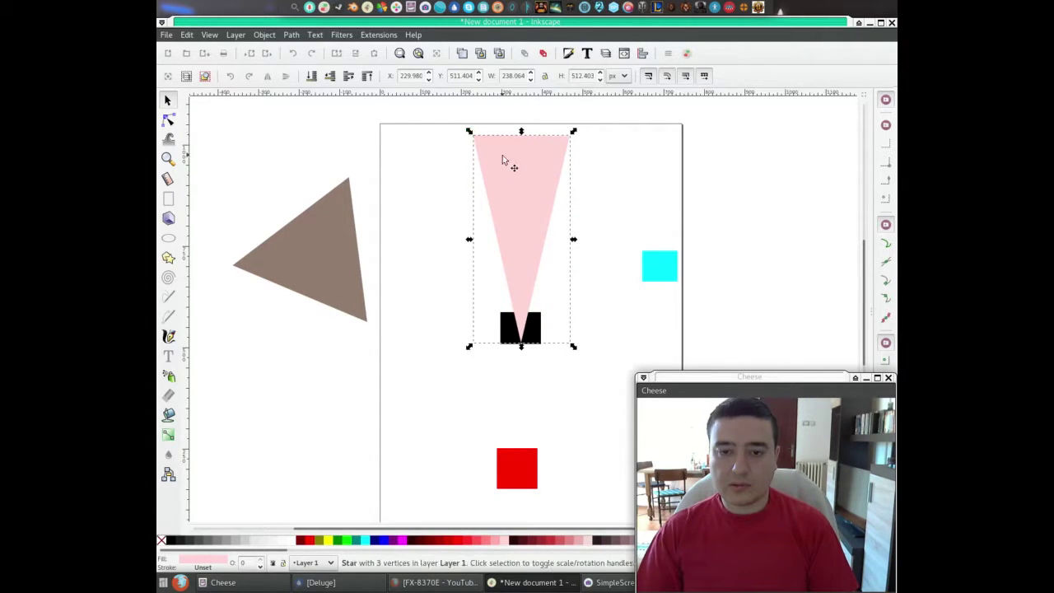
key(ctrl+z)
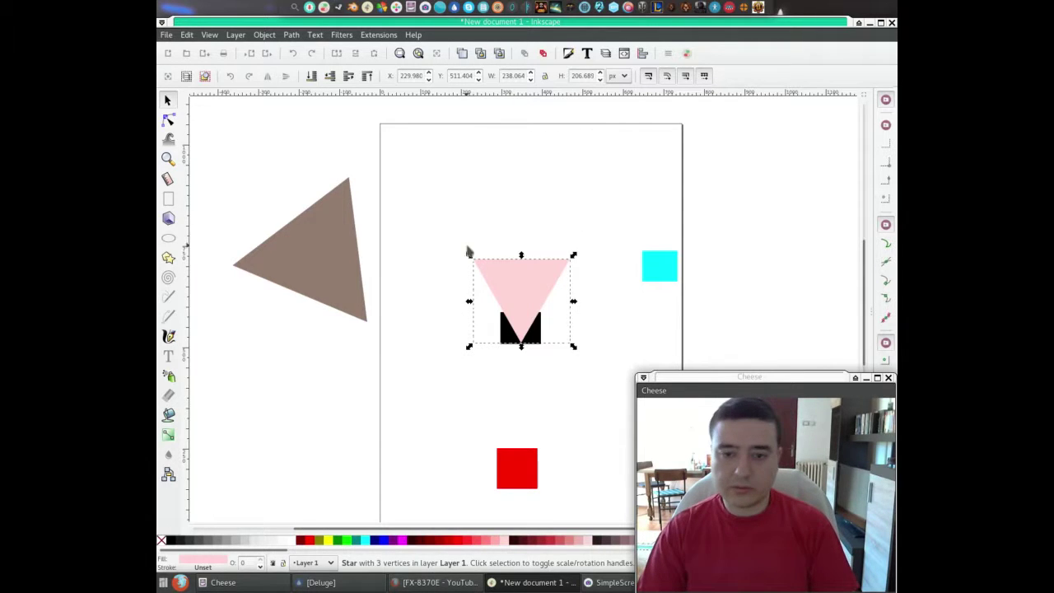
drag(468, 256, 391, 128)
drag(471, 200, 494, 205)
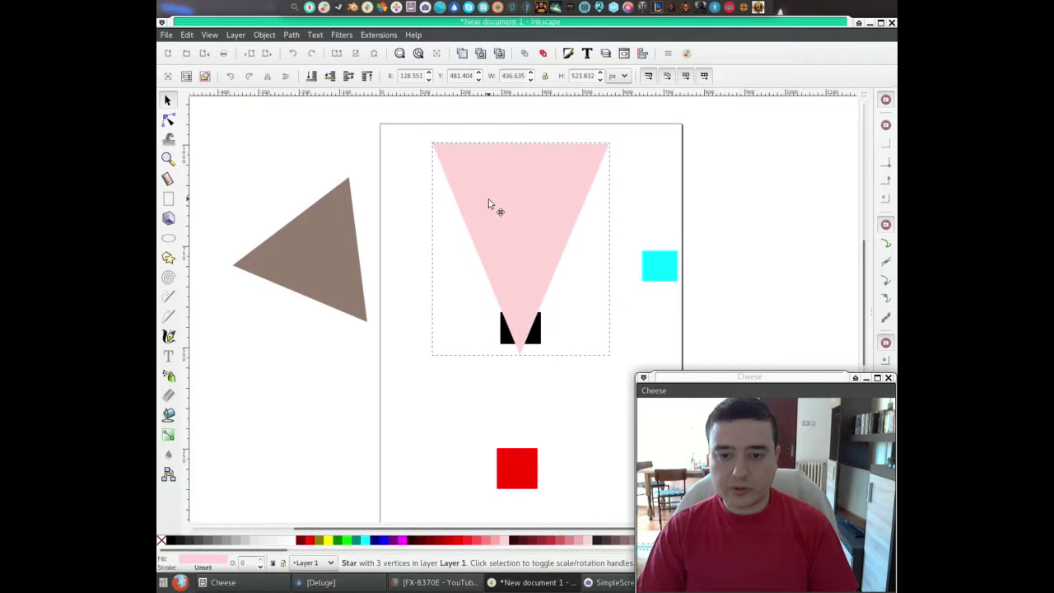
- Rotate the brown triangle to point downward and place it between the pink triangle and the red square, overlapping the black rectangle
click(324, 247)
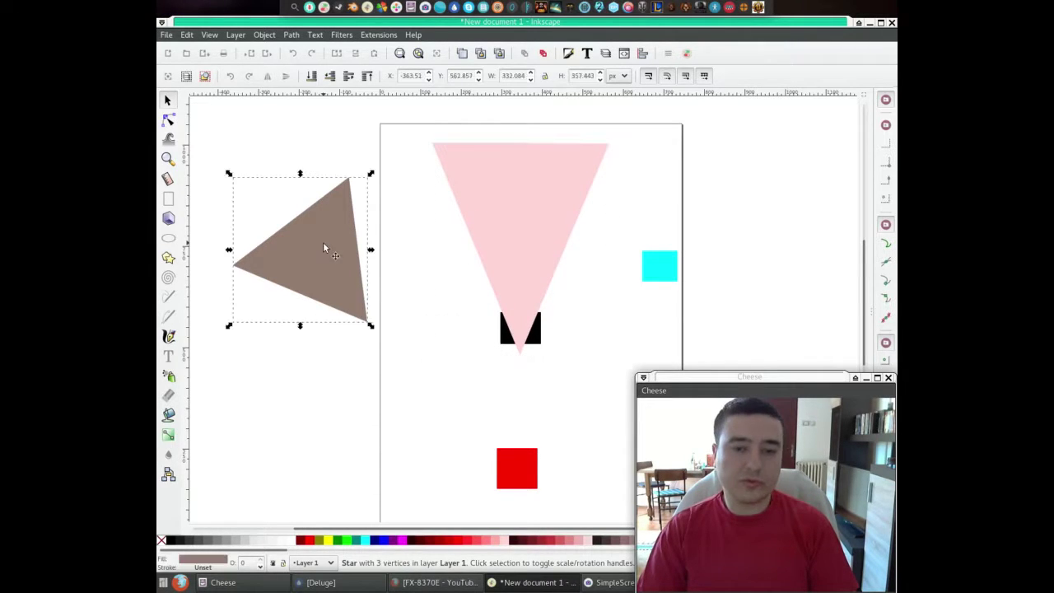
drag(320, 272, 393, 353)
click(393, 352)
drag(441, 258, 458, 308)
drag(388, 350, 519, 396)
- Bring the black rectangle to the front, above both the pink and the brown triangles
click(540, 323)
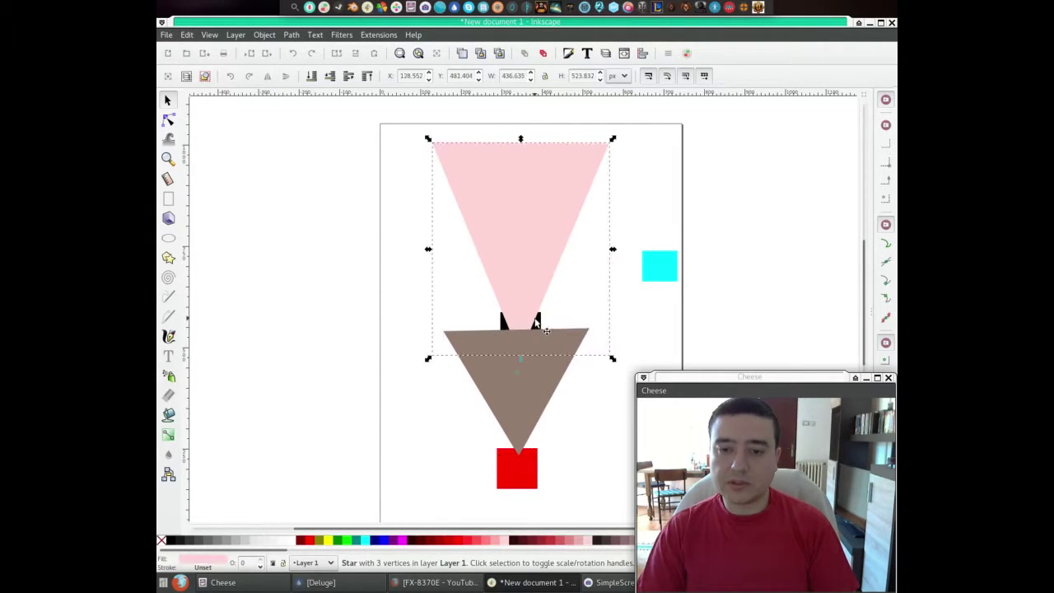
click(428, 338)
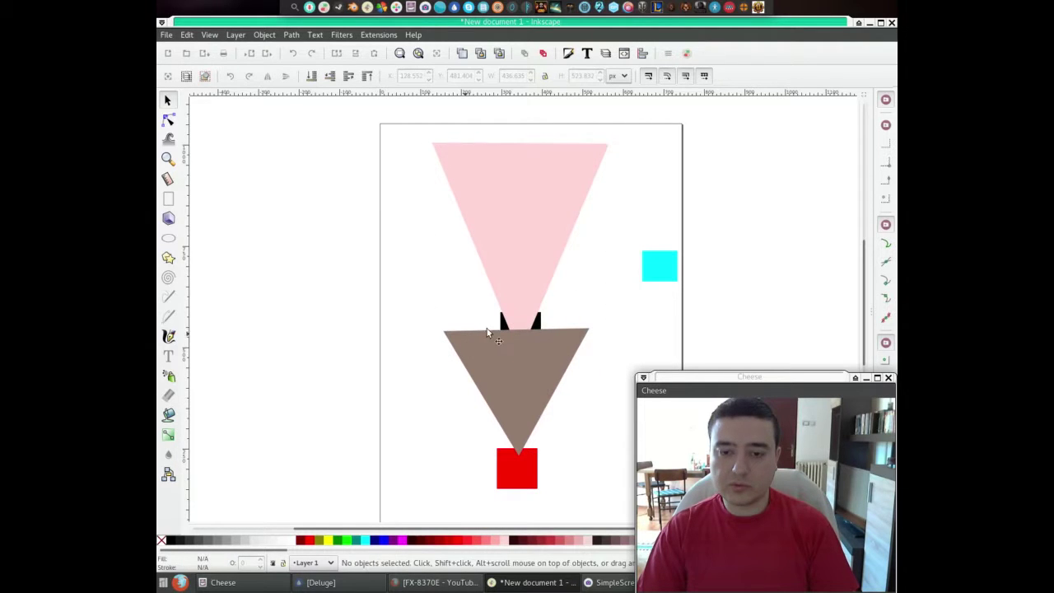
click(504, 322)
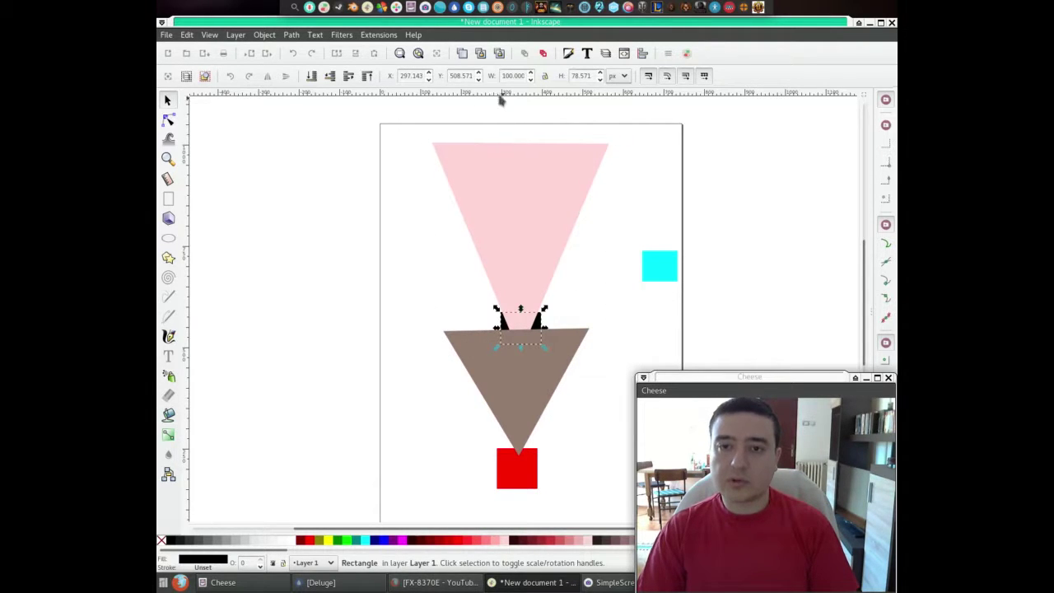
click(367, 76)
click(439, 402)
- Enlarge the brown triangle to about 441 × 819 px, level its flat side, and place it over the pink triangle with its tip on the red square
click(486, 386)
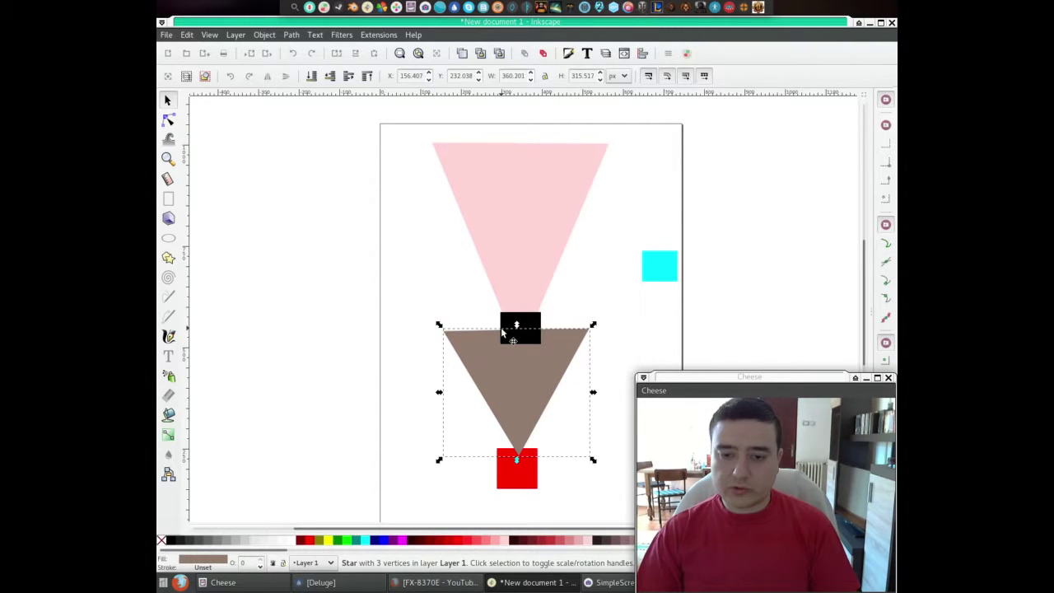
click(461, 341)
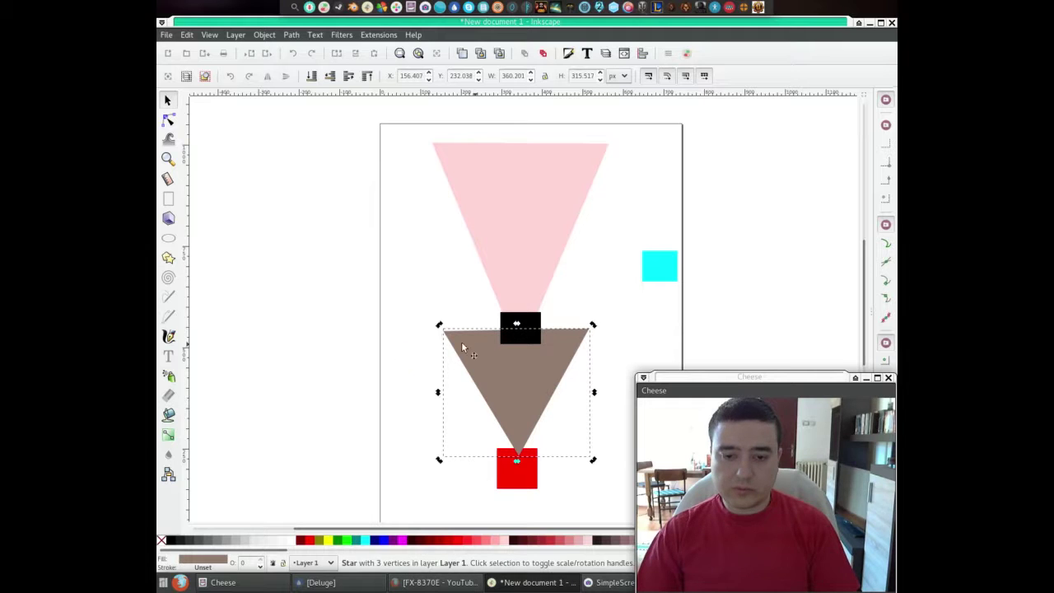
click(443, 331)
drag(439, 327, 421, 174)
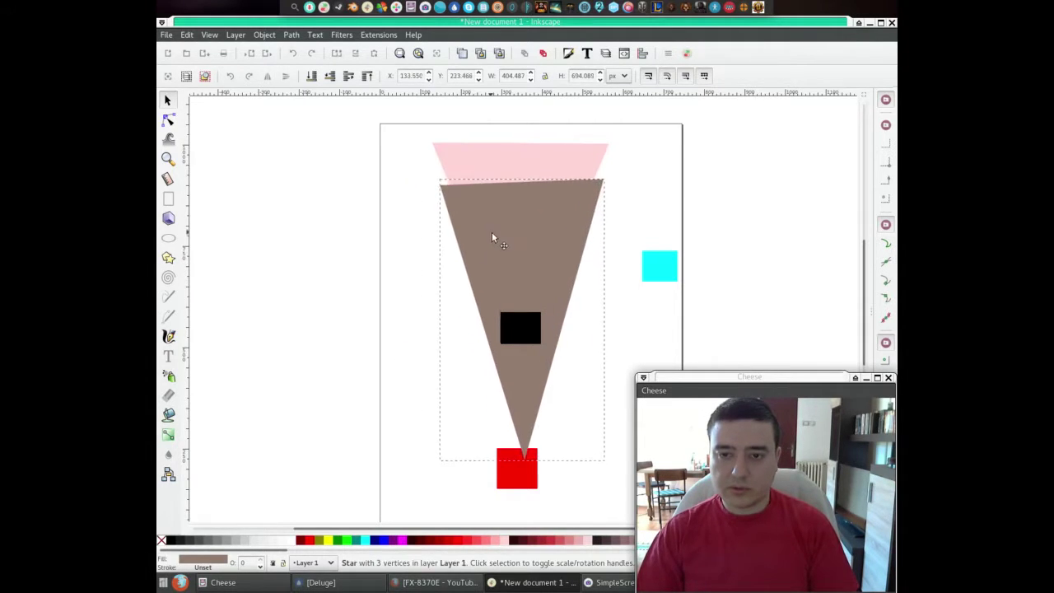
drag(487, 236, 485, 259)
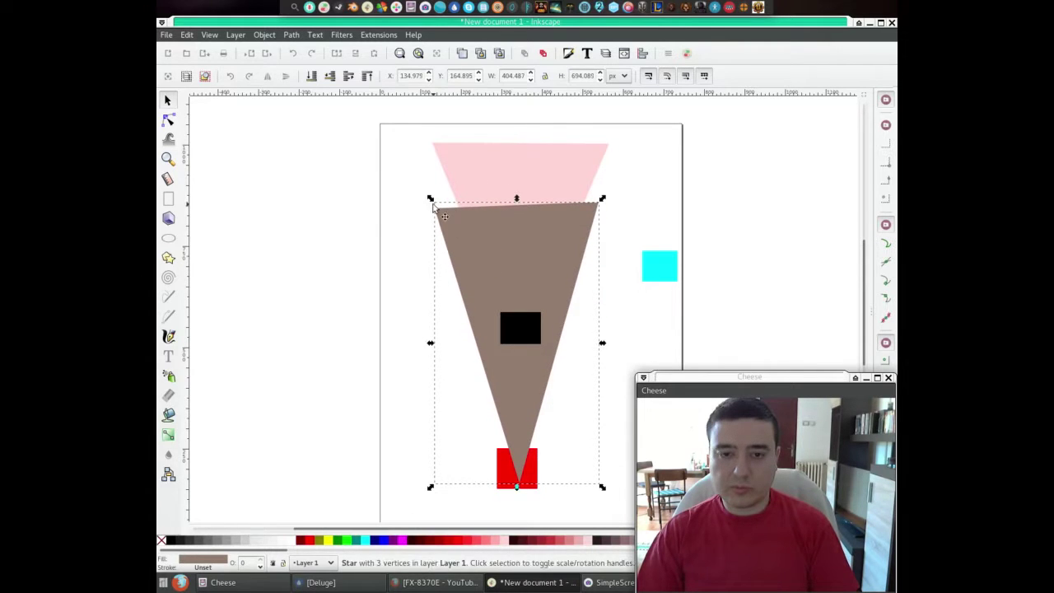
drag(432, 200, 431, 156)
click(457, 172)
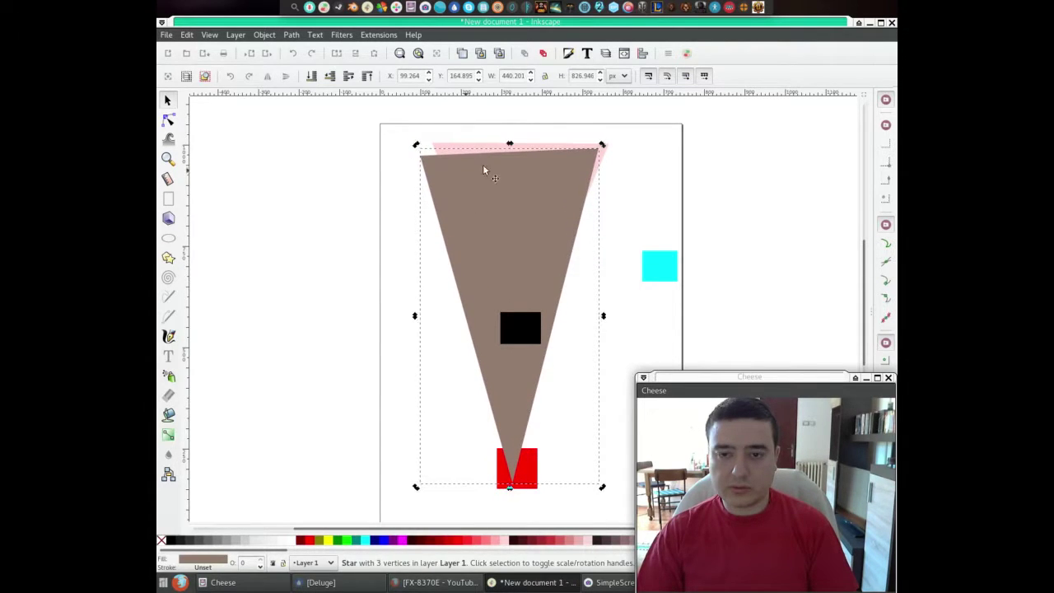
drag(601, 148, 605, 149)
click(482, 219)
drag(482, 219, 497, 222)
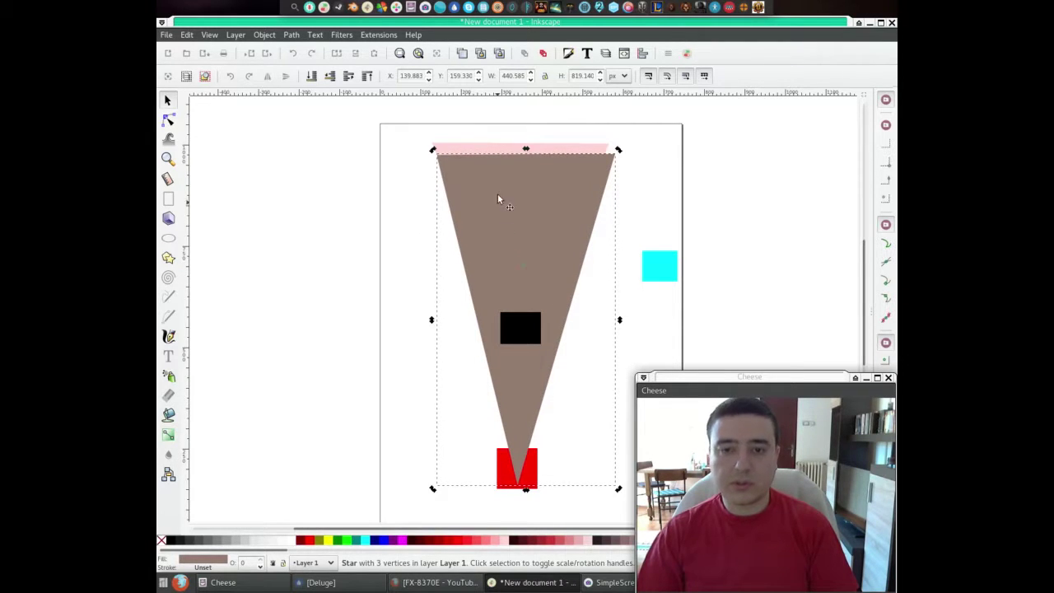
- Raise the pink triangle one level so it lies above the brown triangle but behind the black rectangle
click(484, 150)
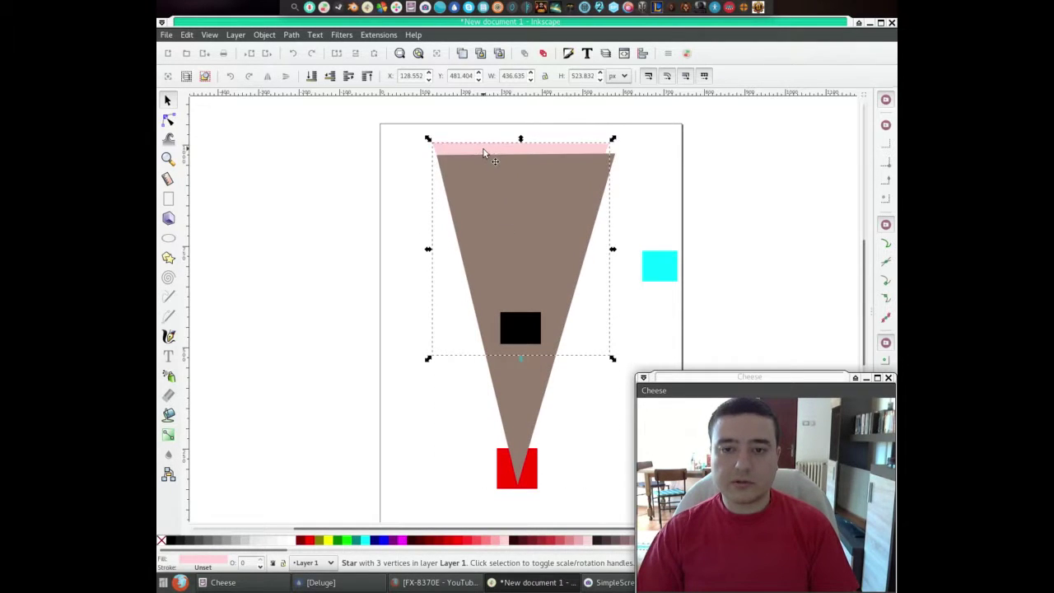
click(350, 79)
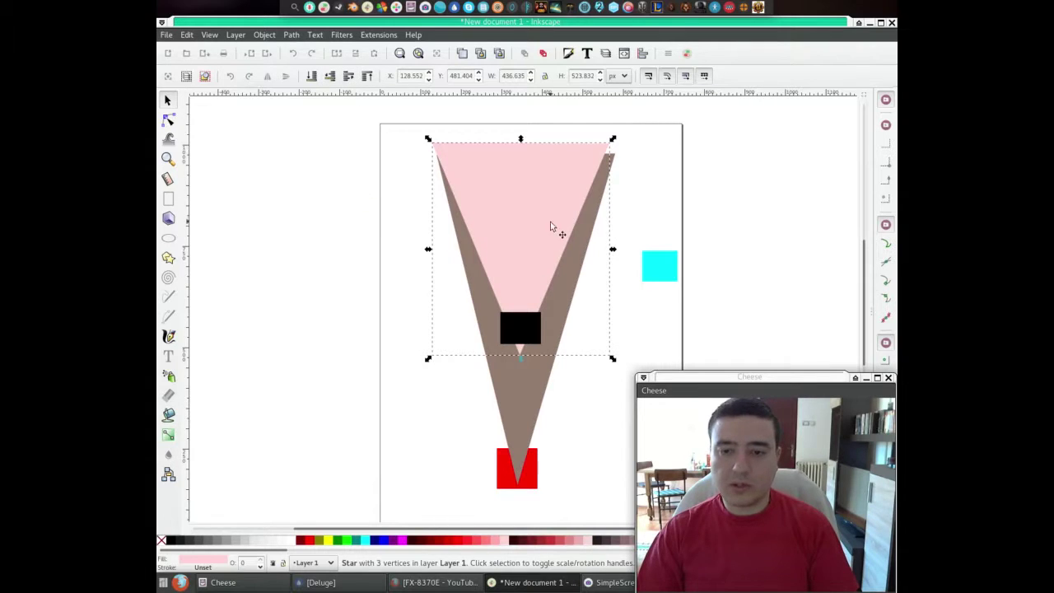
click(525, 385)
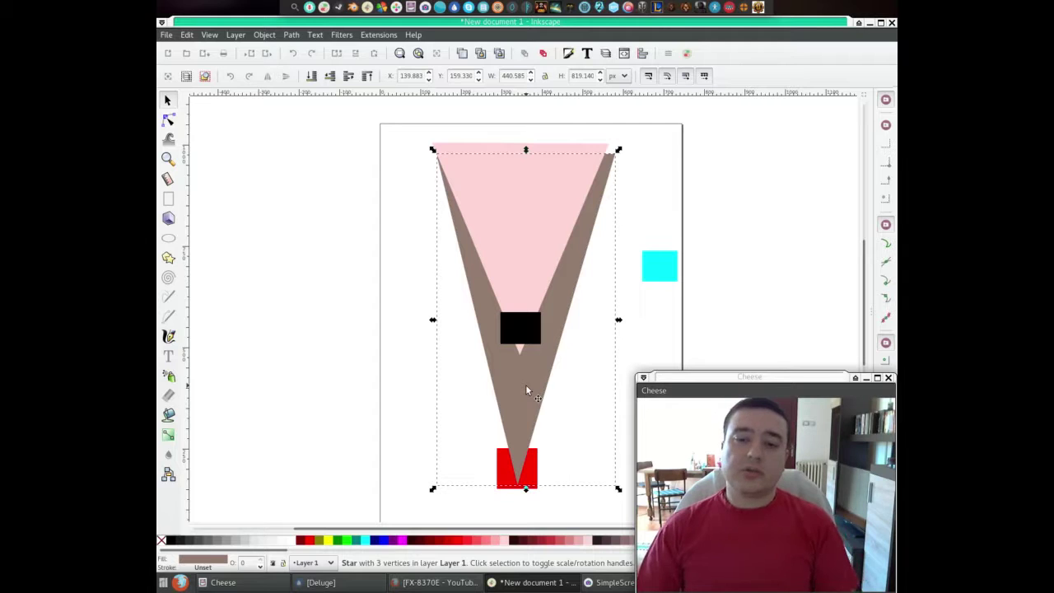
- Fill the pink triangle with dark red and the small red square with yellow
click(167, 101)
click(504, 205)
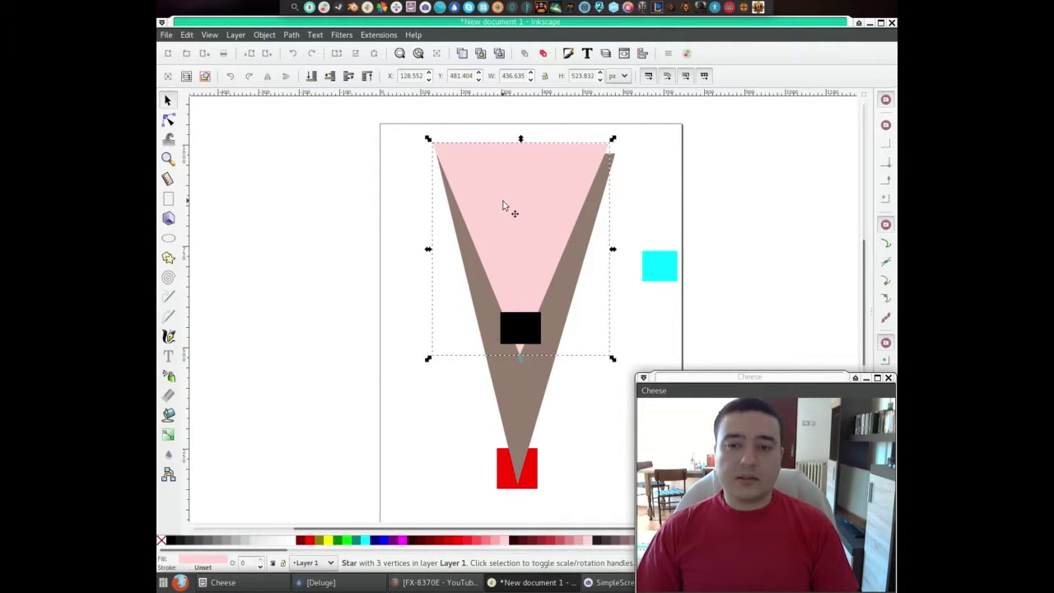
click(451, 541)
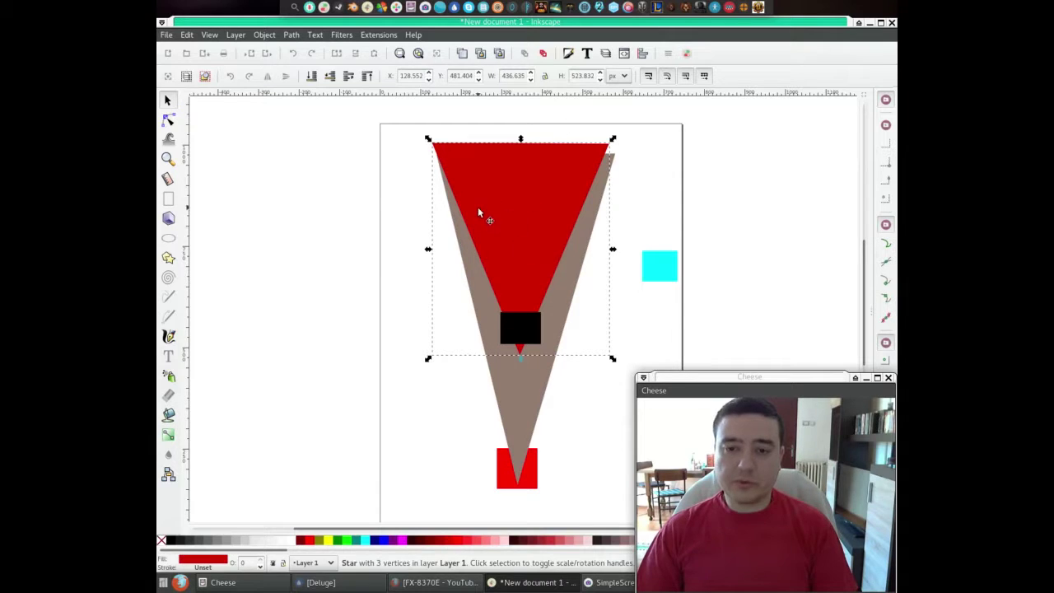
click(506, 485)
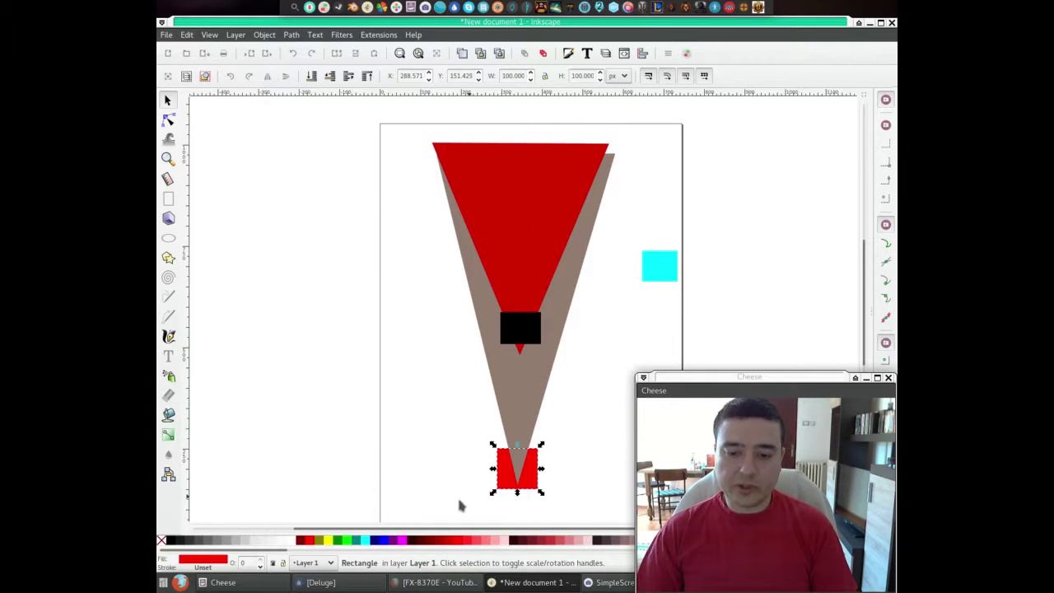
click(327, 541)
- Fill the shorter front triangle with light pink and the larger brown triangle behind it with bright red
click(498, 230)
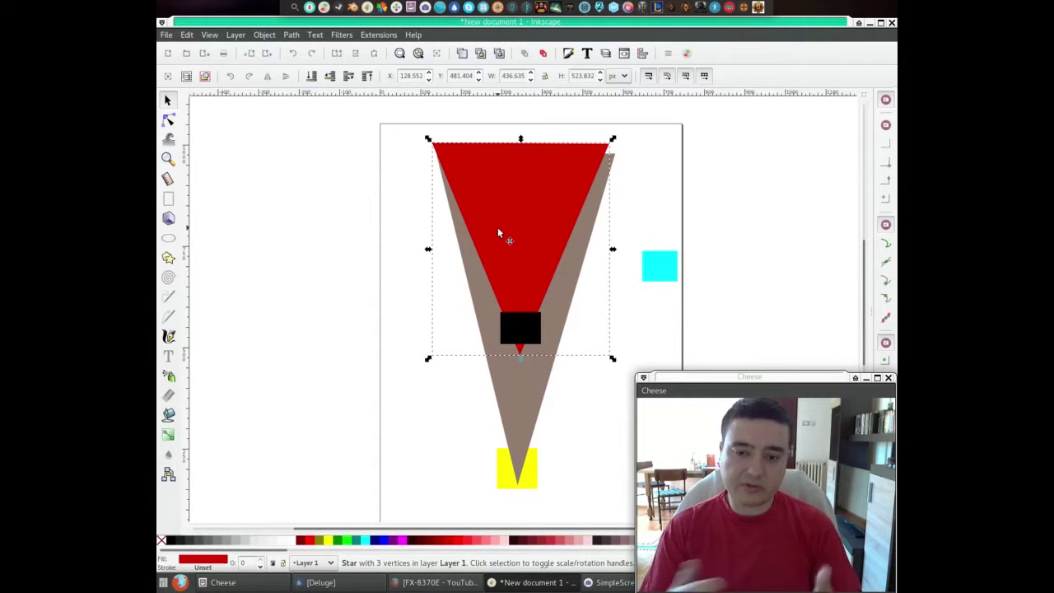
click(514, 384)
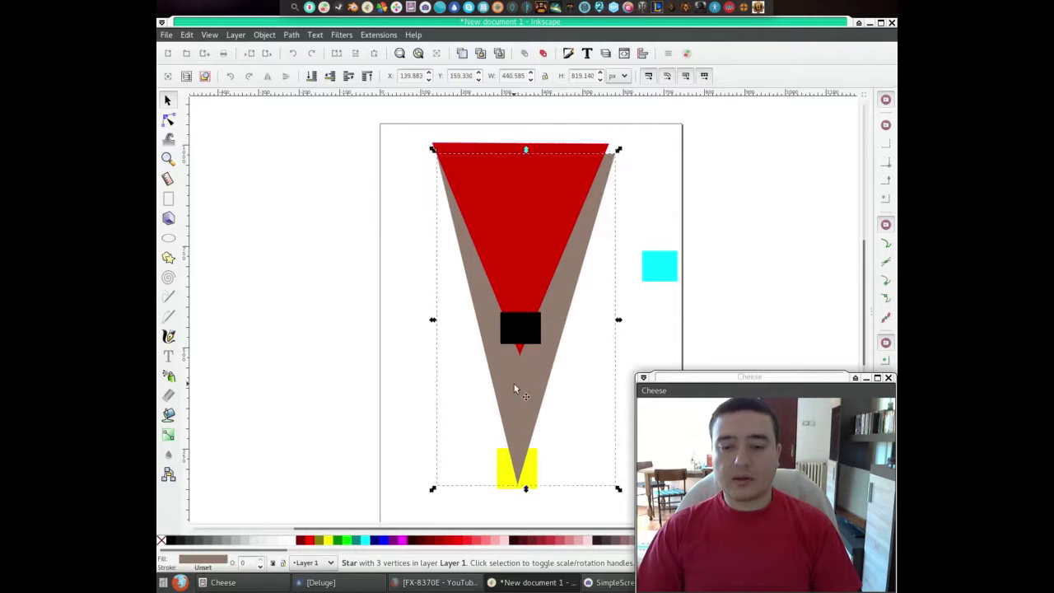
click(534, 242)
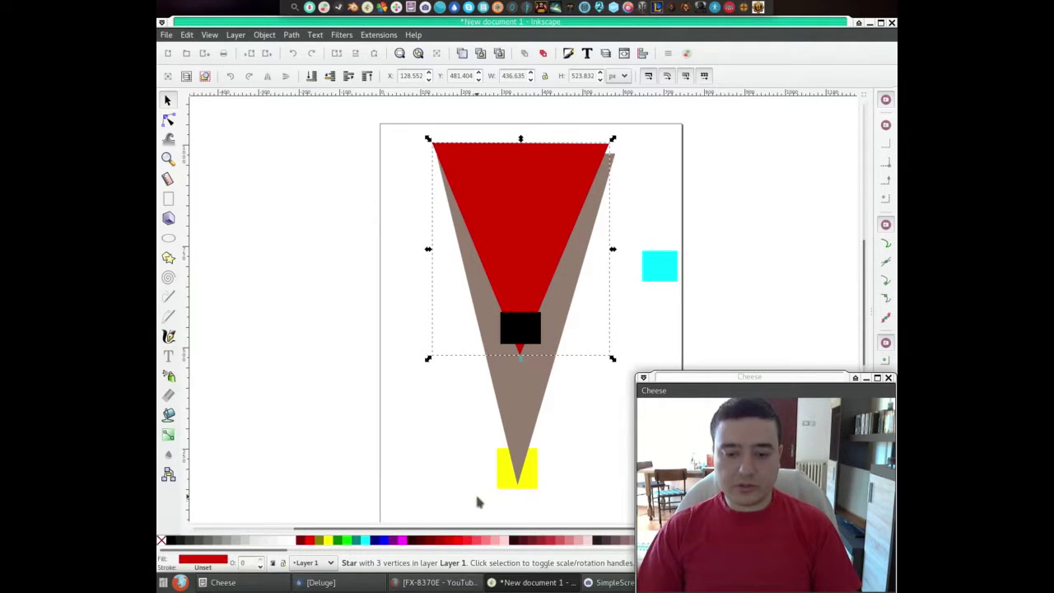
click(495, 540)
click(520, 402)
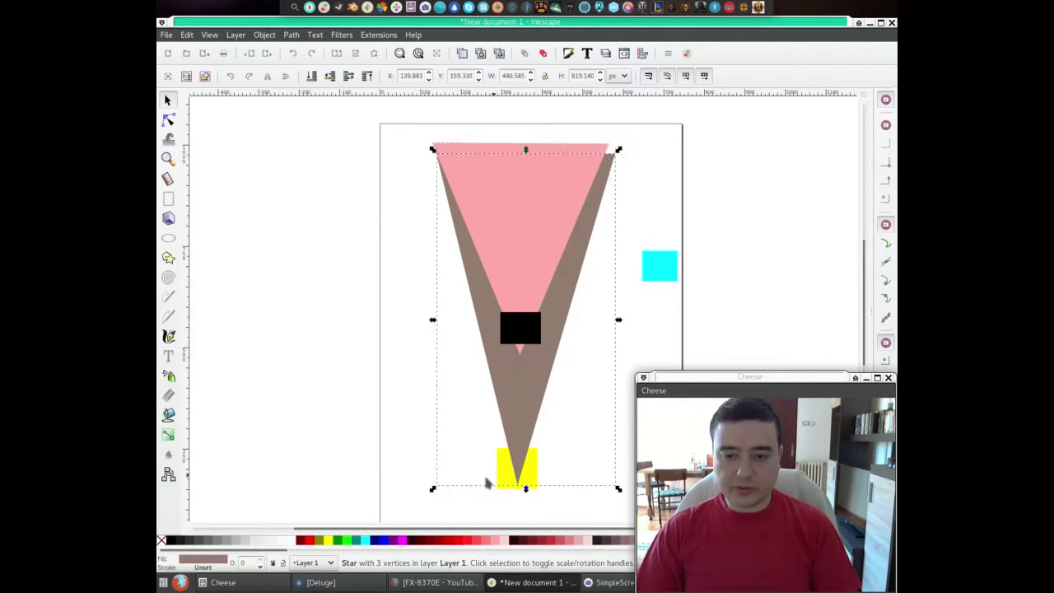
click(467, 540)
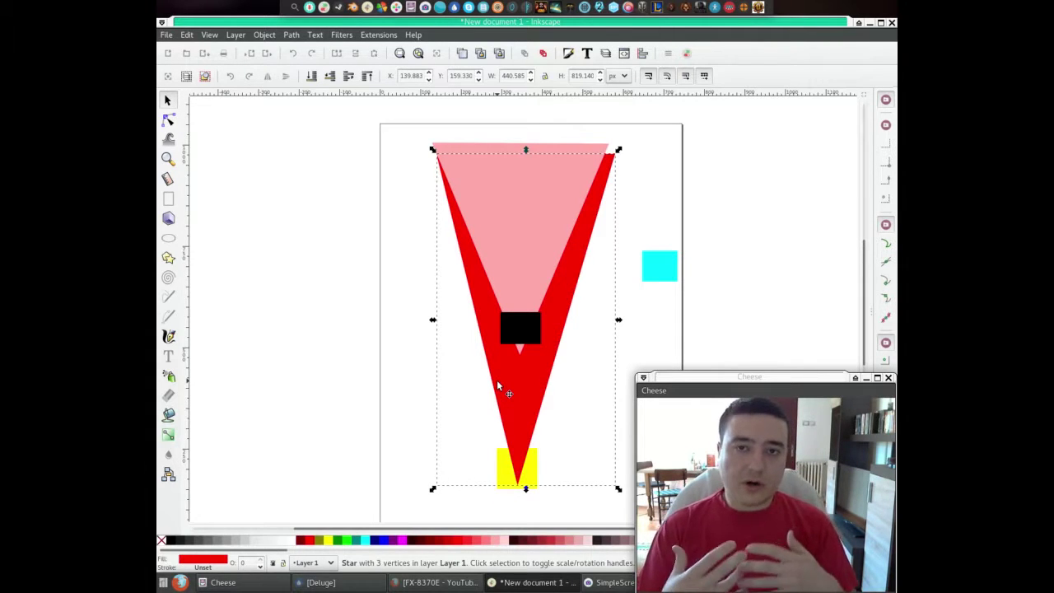
- Move the large red triangle aside to uncover the yellow square, and move it back behind the pink triangle
drag(576, 302, 665, 284)
click(509, 456)
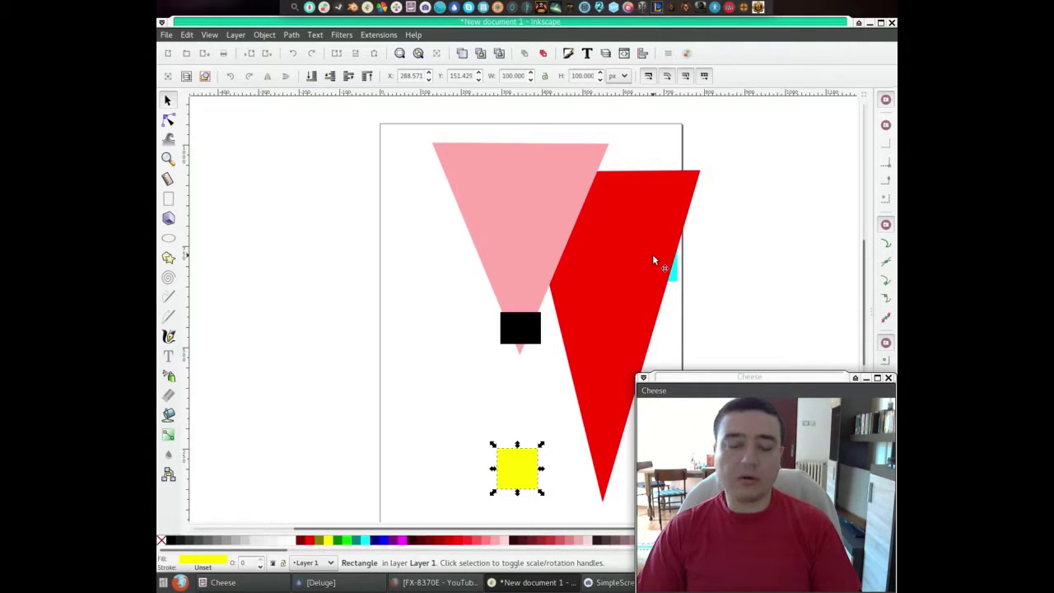
drag(590, 347, 506, 334)
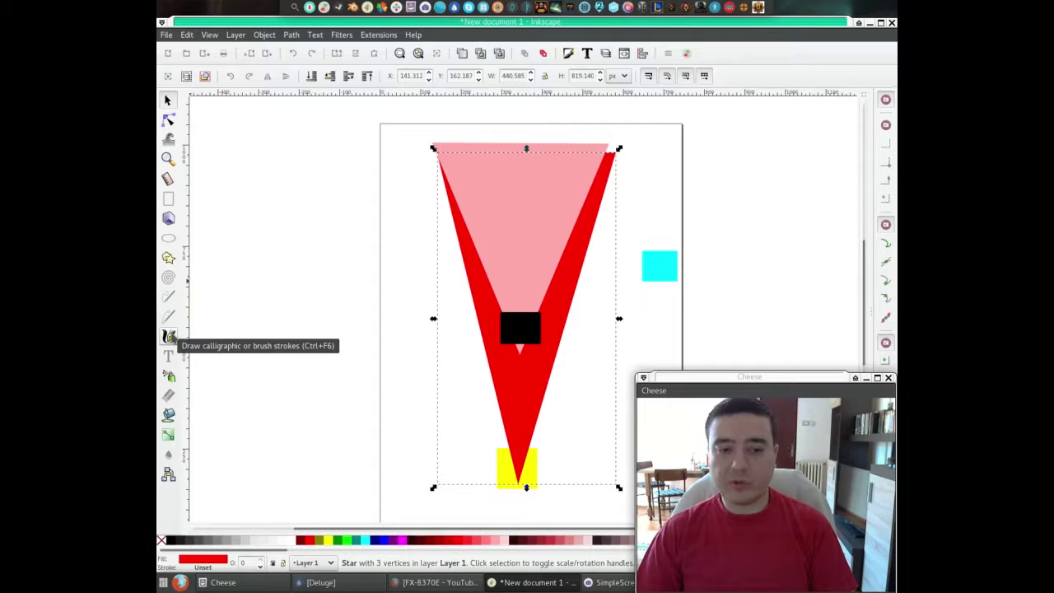
- Draw two horizontal calligraphic strokes in the empty area left of the page, keeping the upper one red and filling the lower one black
click(169, 336)
drag(208, 199, 329, 197)
drag(213, 277, 332, 269)
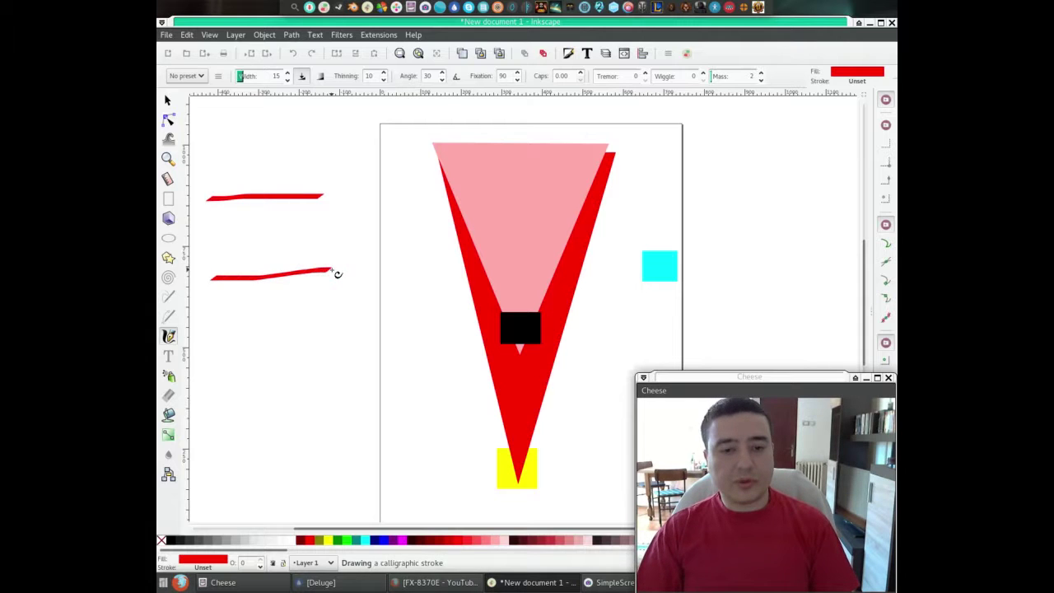
click(170, 541)
click(167, 100)
click(251, 159)
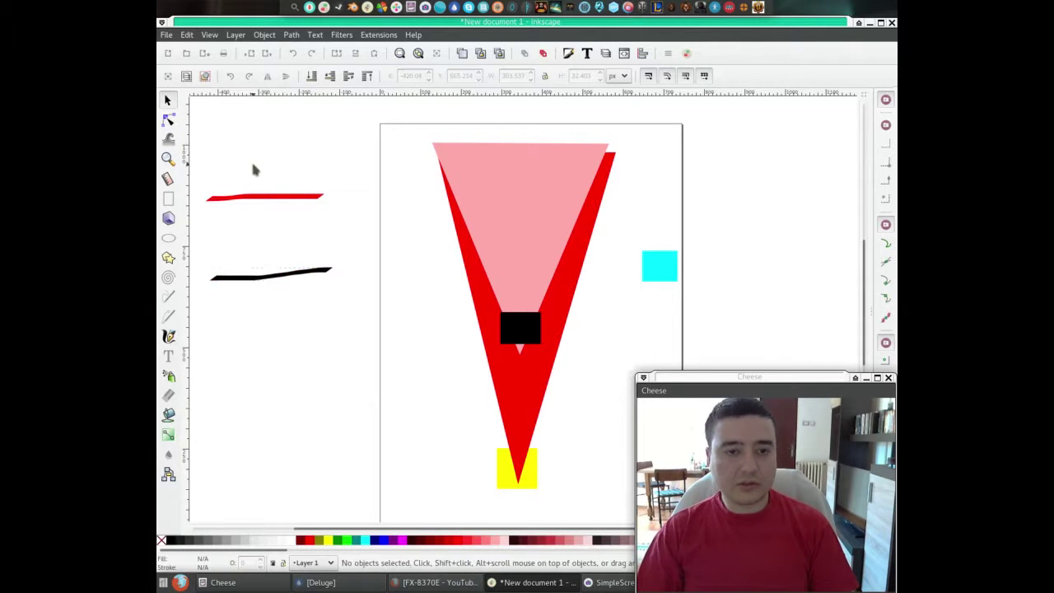
- Add the text label "Enemy LOS" above the red stroke
click(168, 356)
click(228, 174)
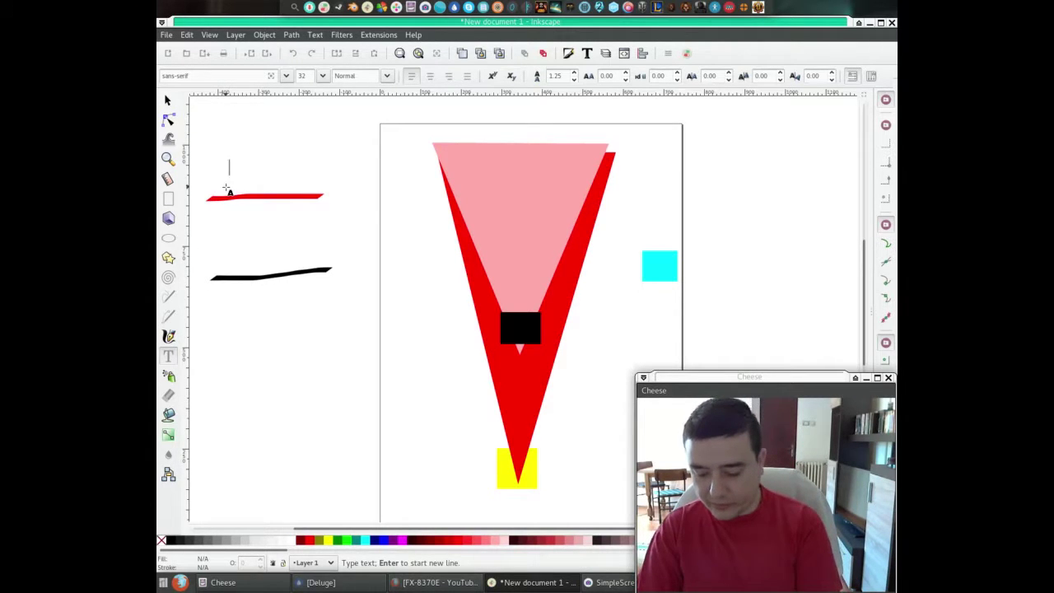
text(Enemy LOS)
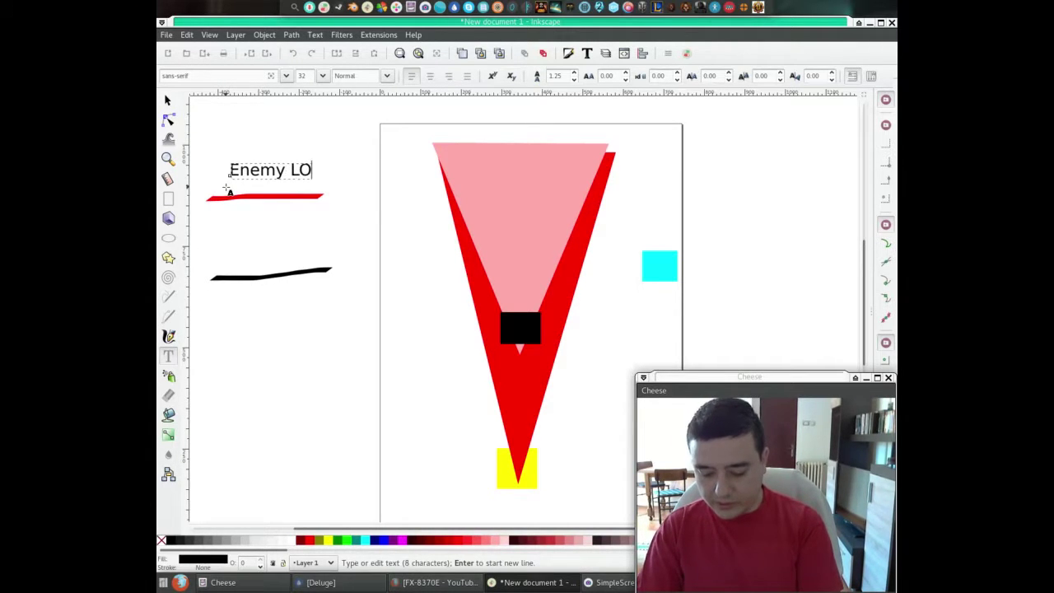
- Add the text label "Piler Shadow" above the black stroke
click(222, 260)
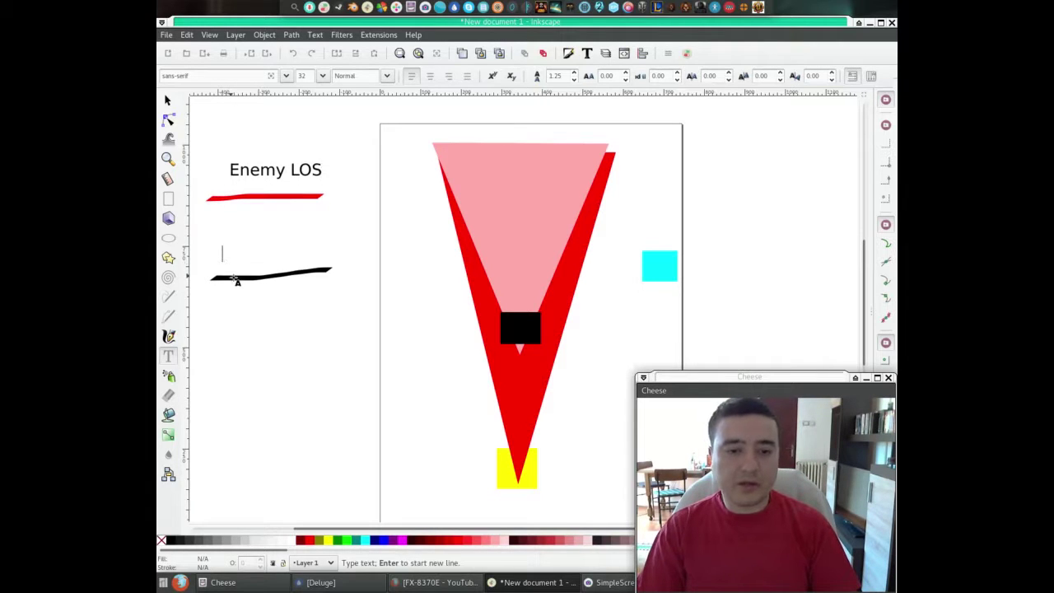
text(Pilw)
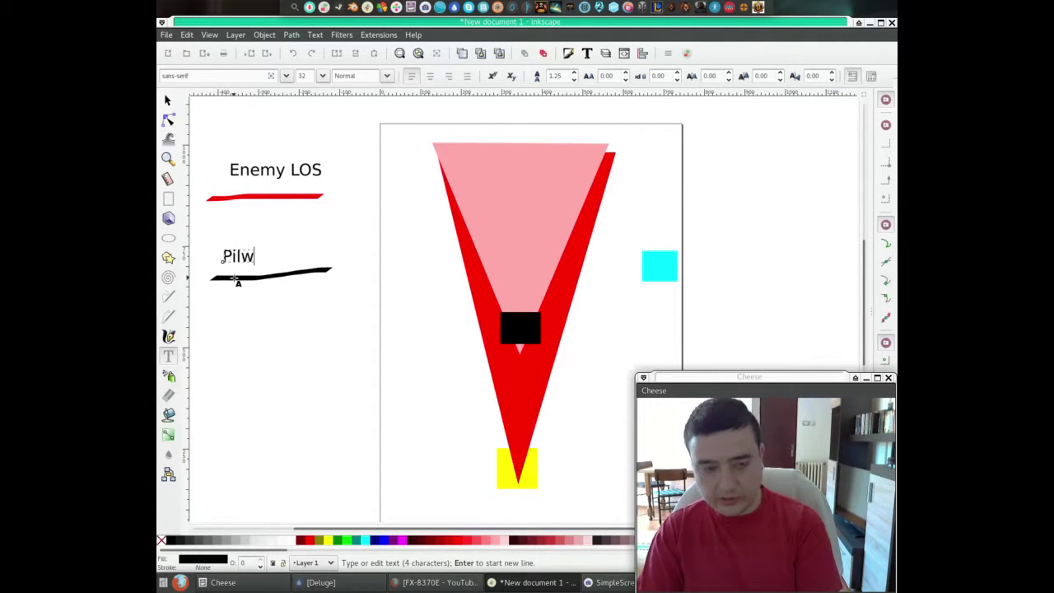
key(BackSpace)
text(er )
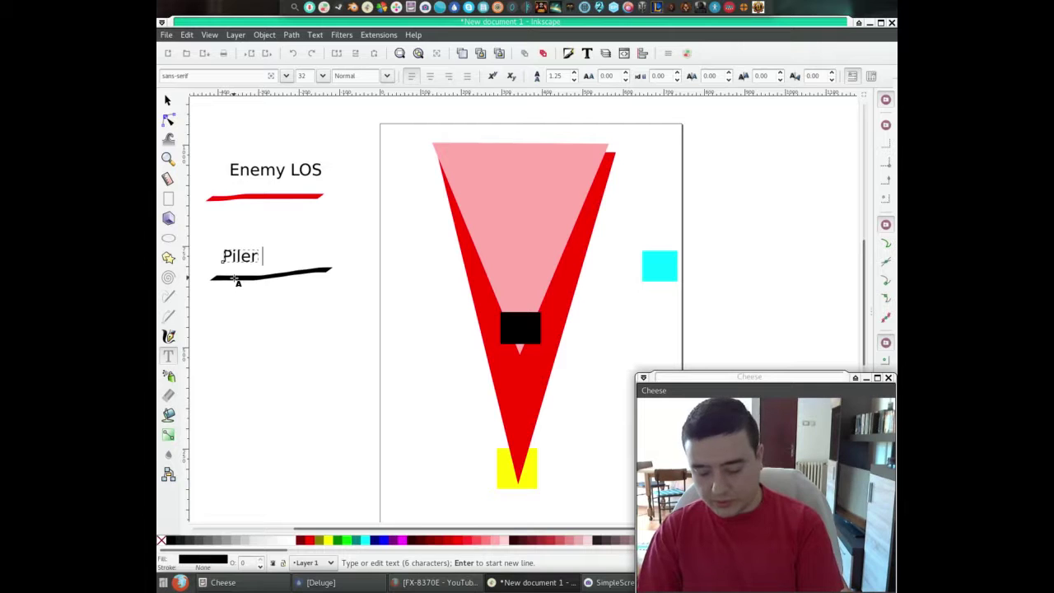
text(Shadow)
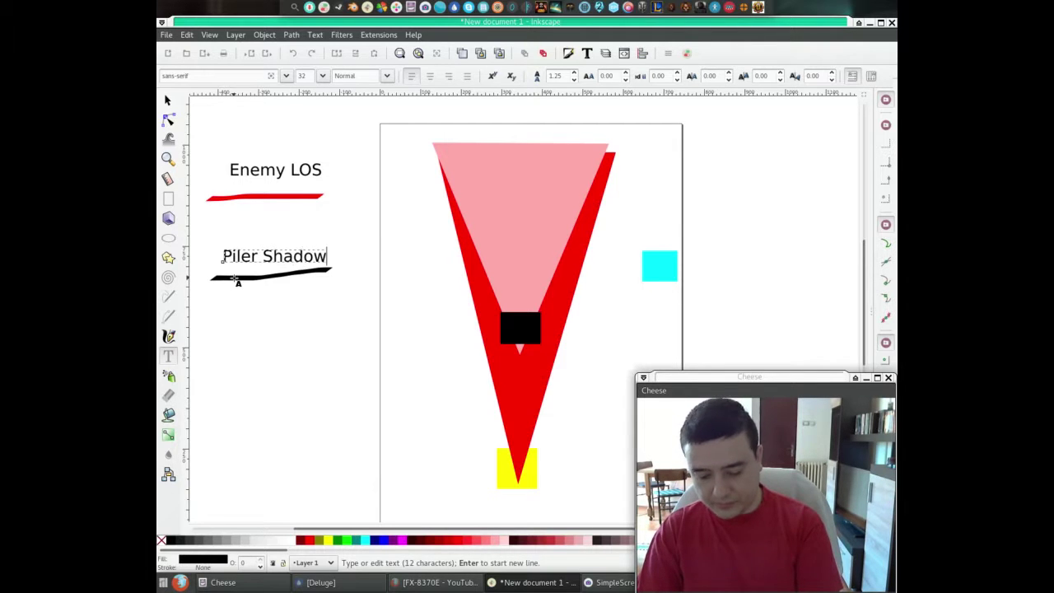
key(Escape)
- Shift the red stroke slightly to the left beneath the "Enemy LOS" label
click(168, 99)
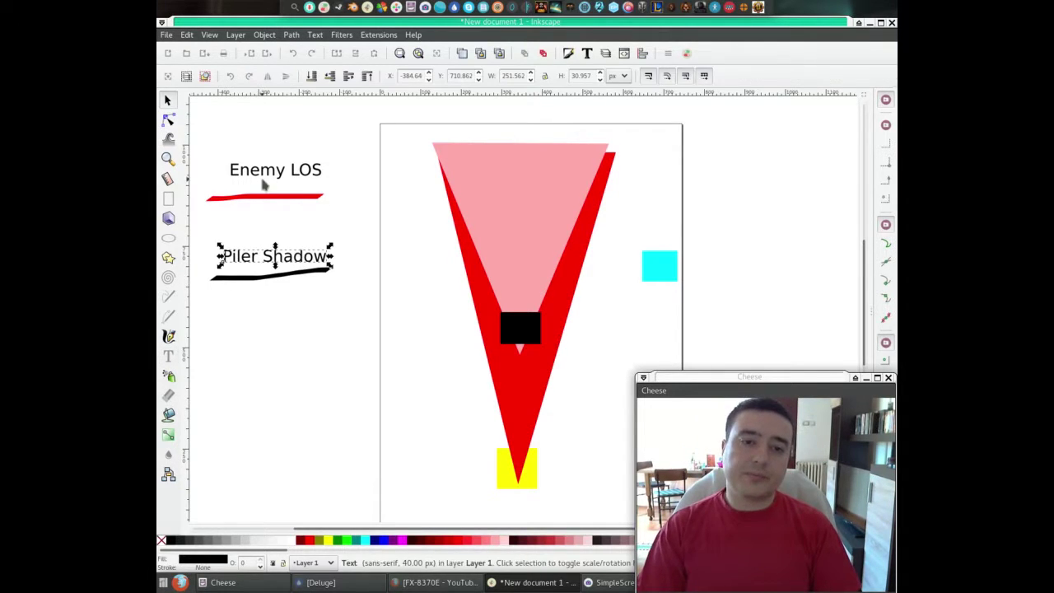
drag(218, 152, 333, 214)
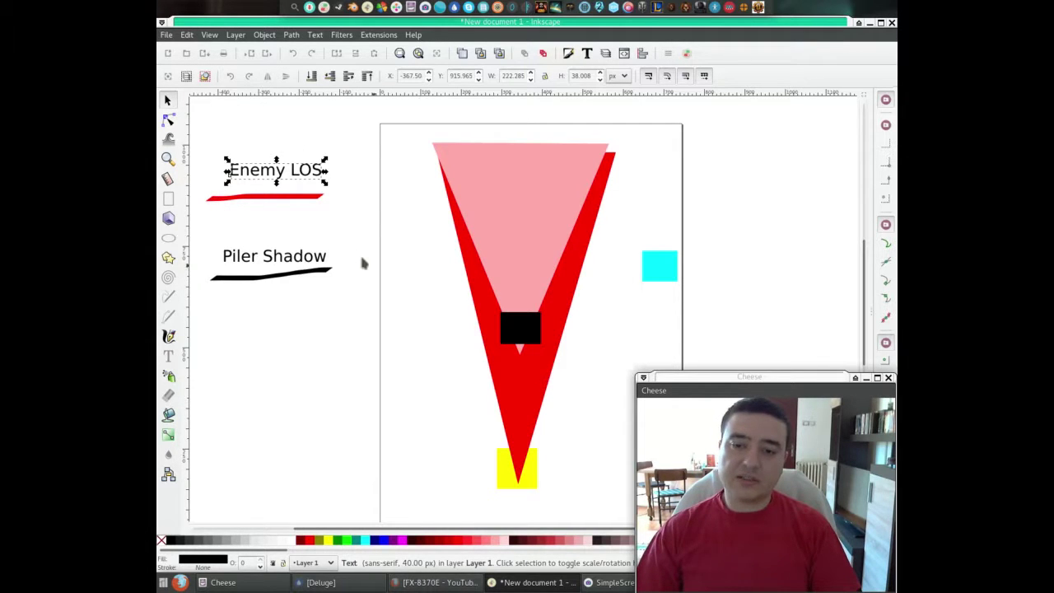
drag(241, 198, 214, 198)
- Select the "Enemy LOS" label together with the red stroke beneath it
click(568, 266)
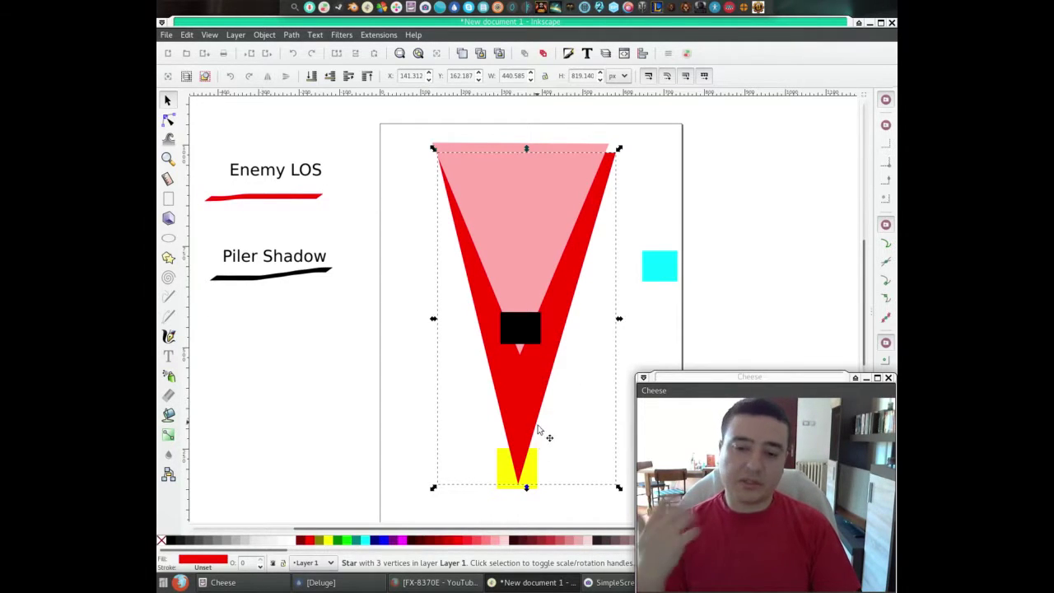
click(660, 278)
click(560, 332)
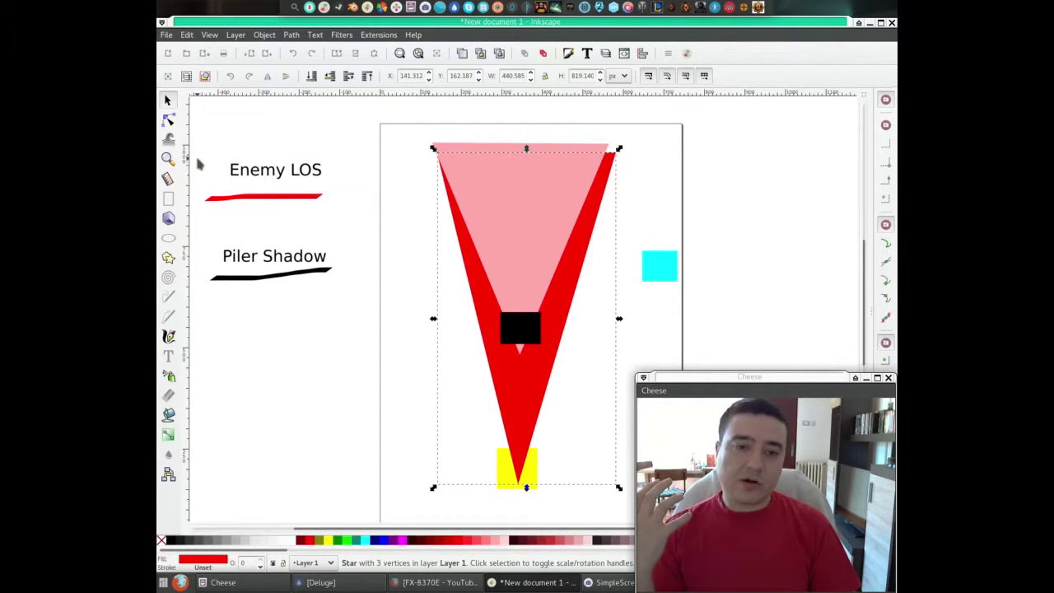
drag(196, 155, 336, 214)
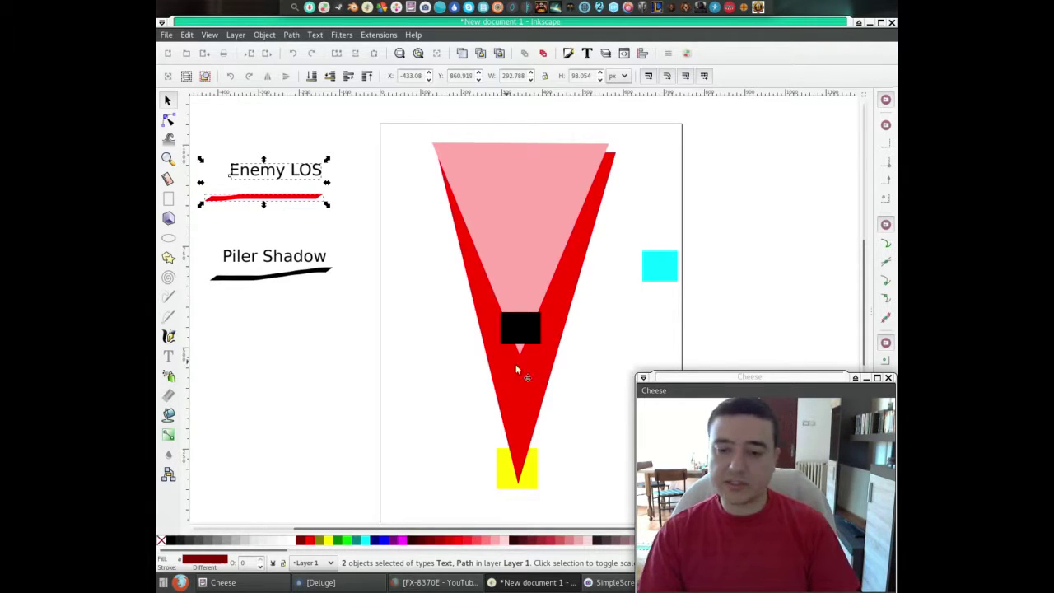
- Examine how the triangles and squares relate to the "Enemy LOS" and "Piler Shadow" legend entries
click(539, 379)
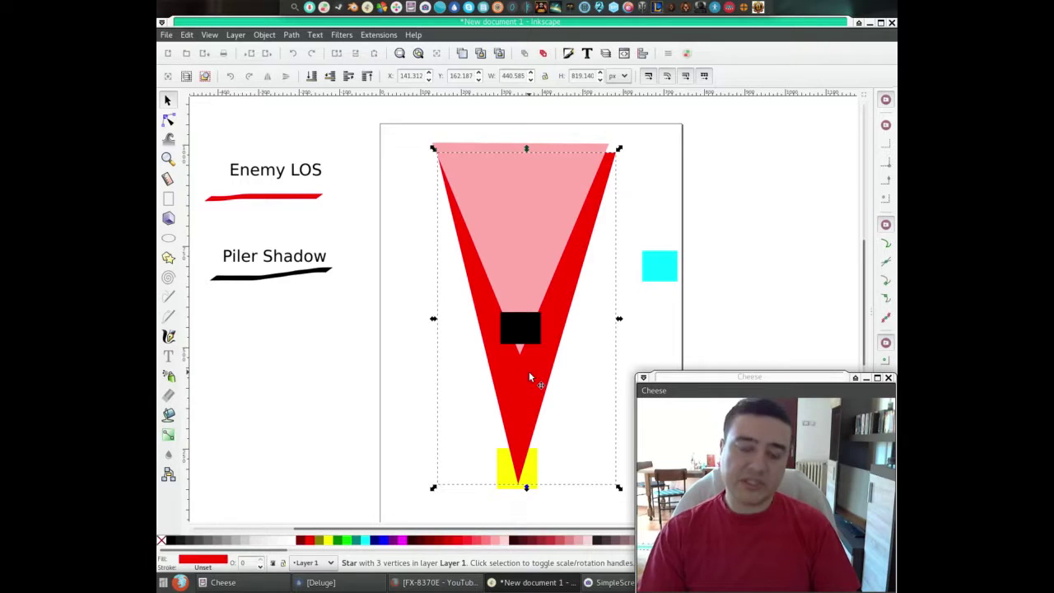
click(659, 265)
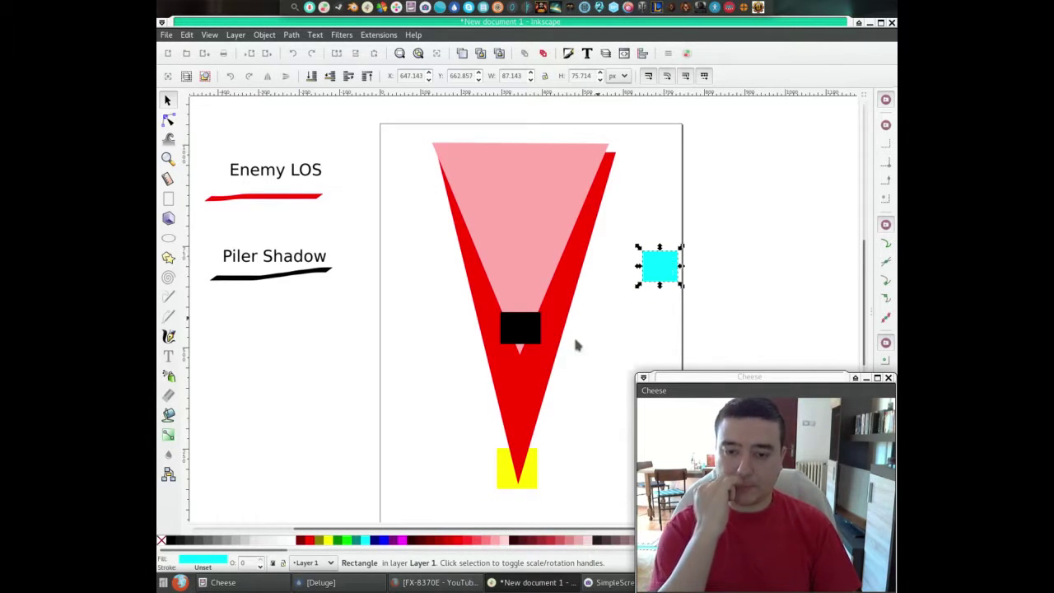
click(506, 460)
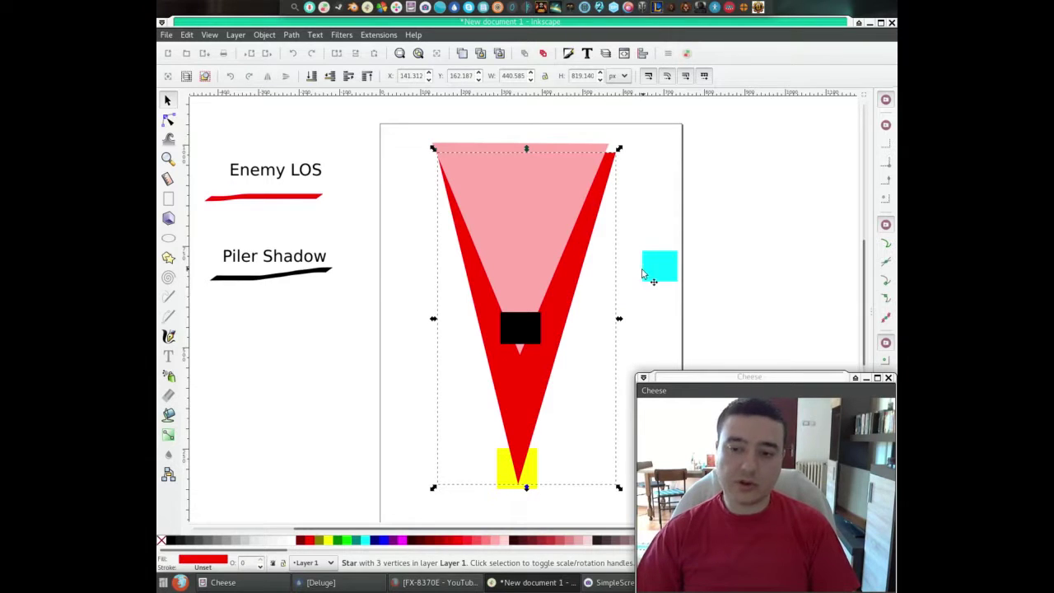
click(236, 258)
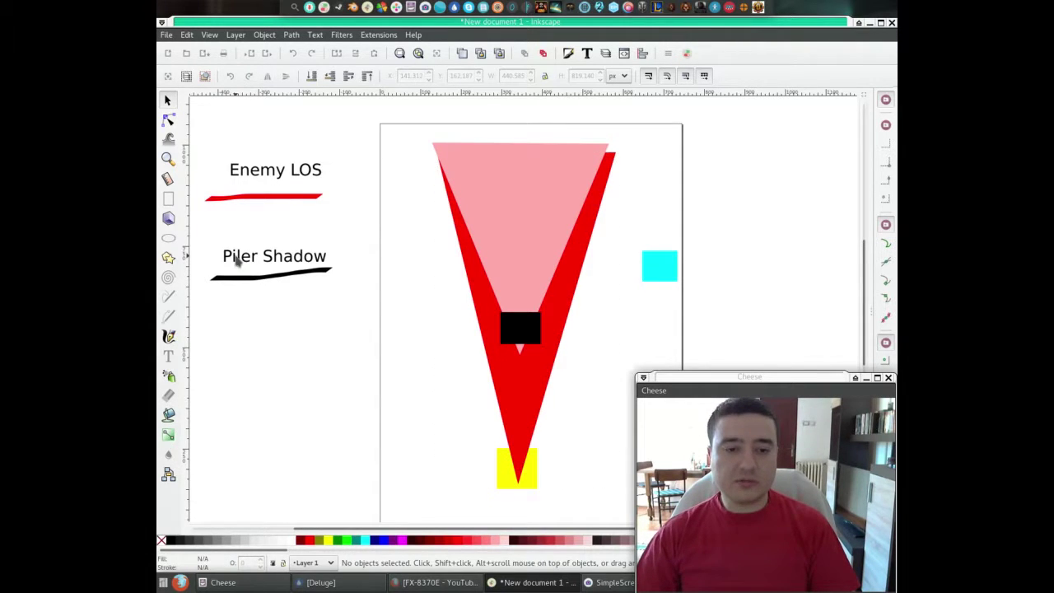
click(555, 197)
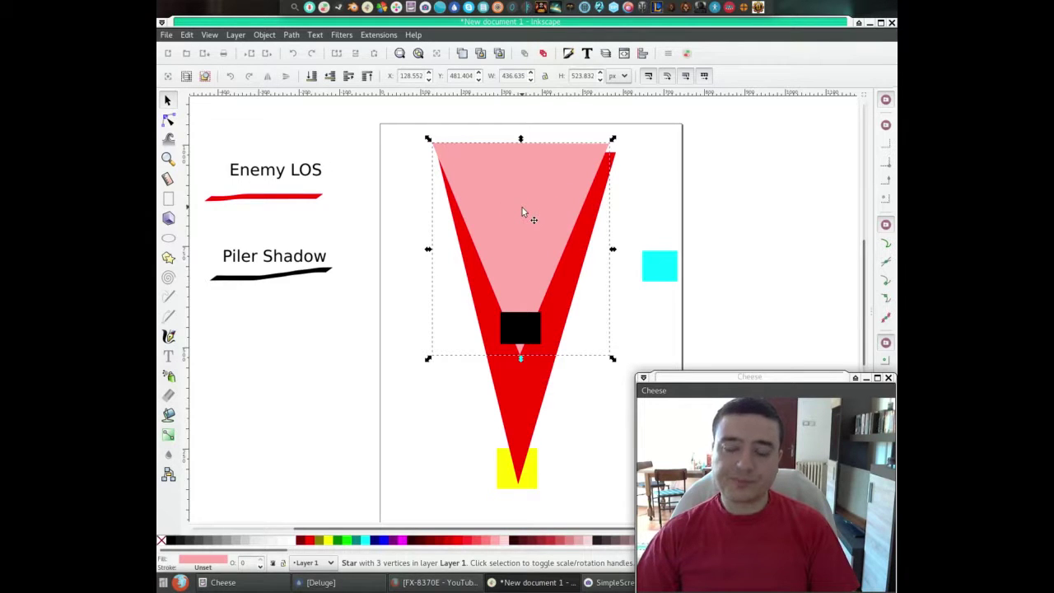
click(234, 280)
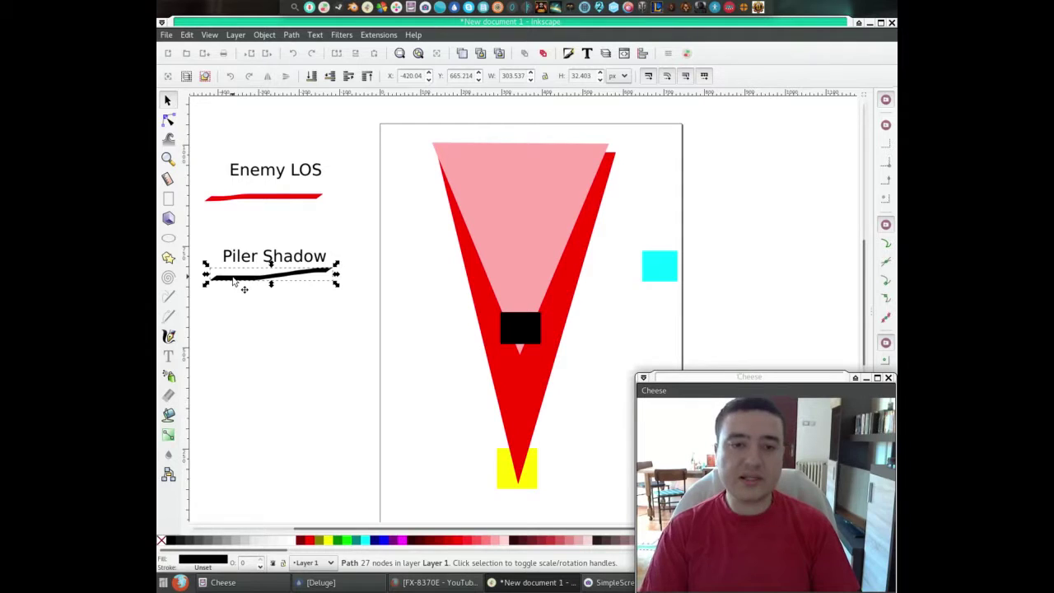
click(240, 197)
click(244, 173)
click(240, 198)
click(244, 170)
click(241, 197)
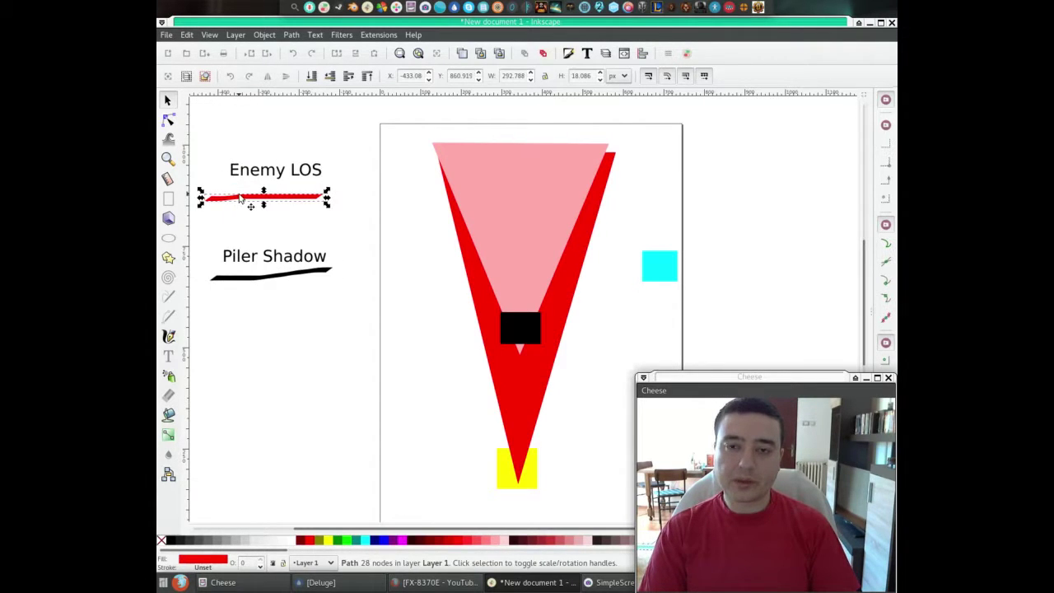
click(265, 278)
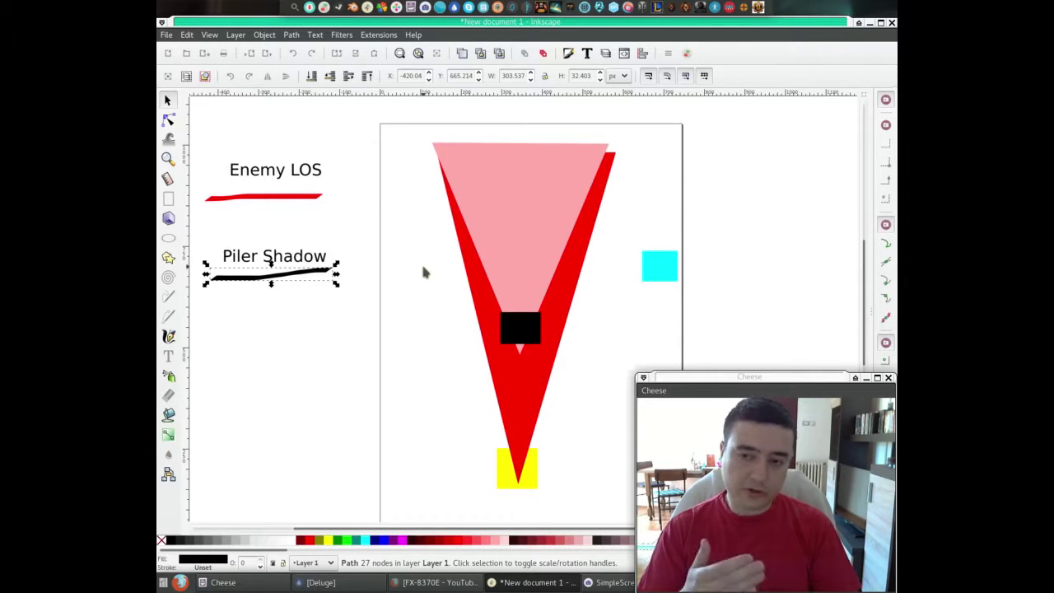
- Delete the large red triangle behind the pink one
click(556, 294)
key(Delete)
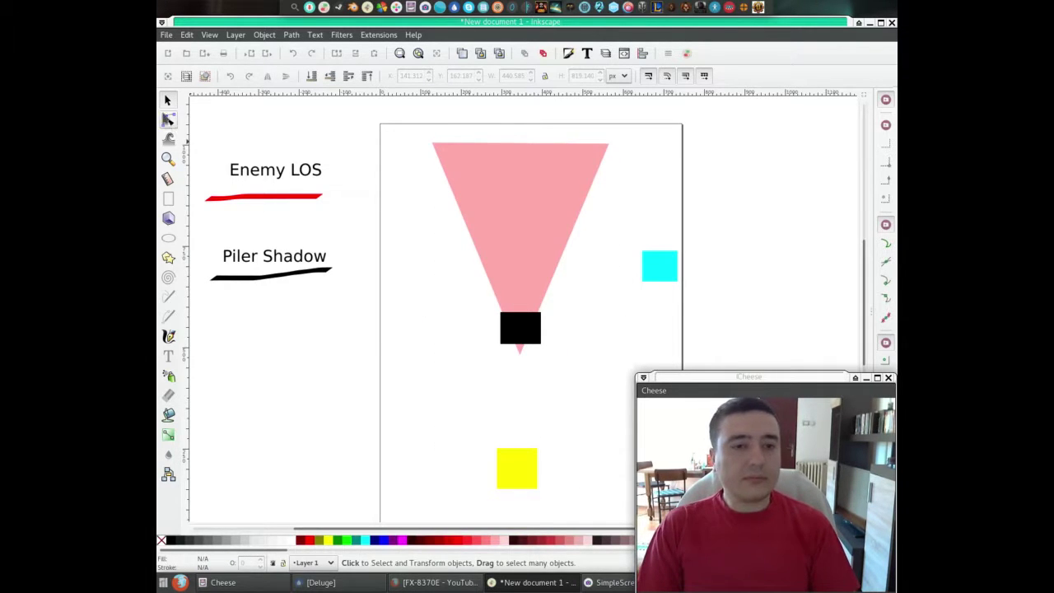
click(168, 336)
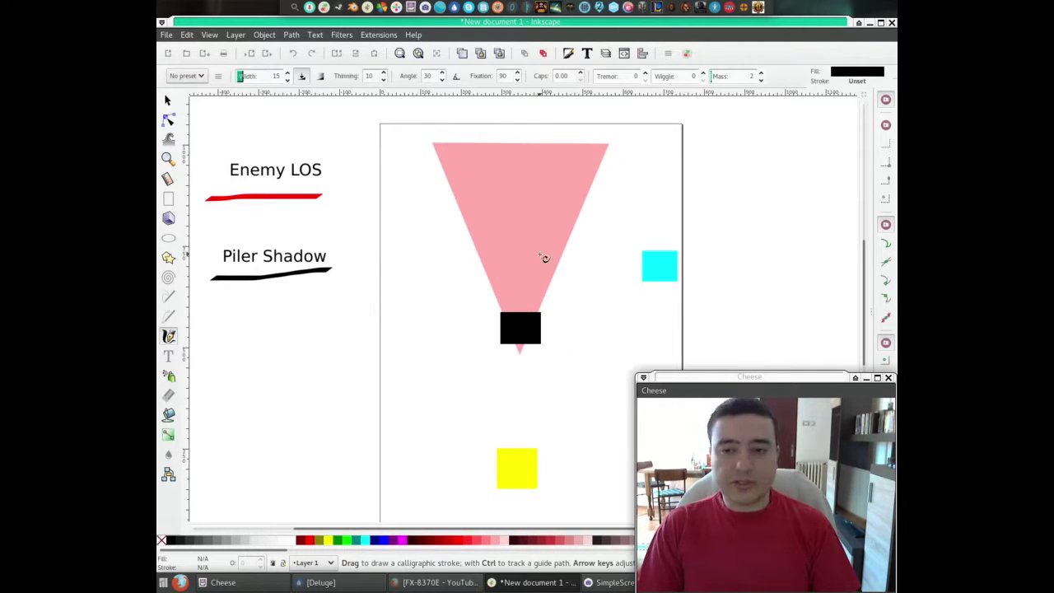
- Move the cyan square so that it is partly behind the right edge of the pink triangle
key(s)
click(654, 262)
drag(653, 276, 543, 284)
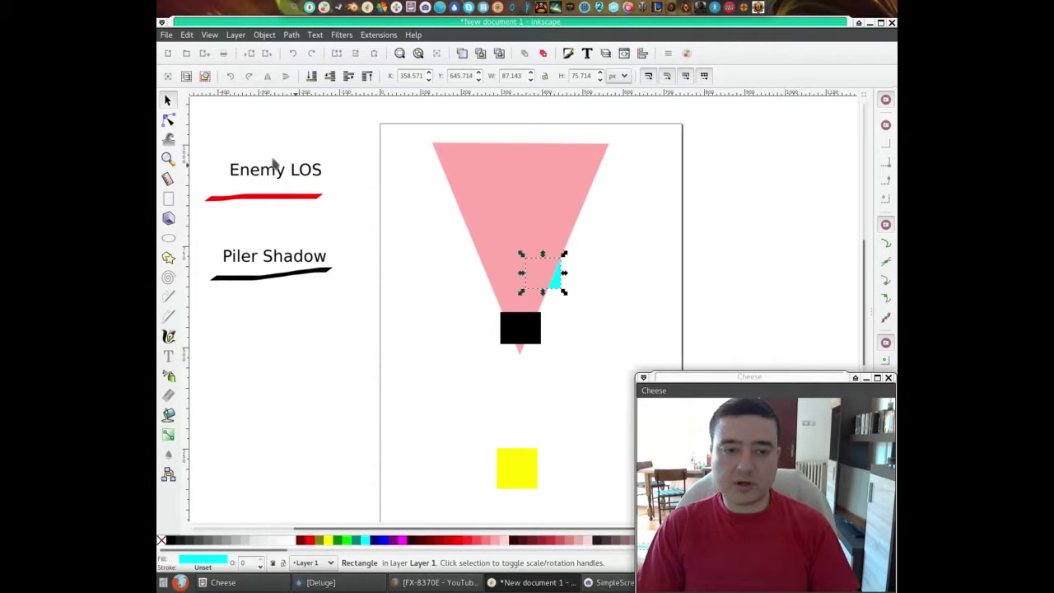
- Draw a black calligraphic stroke from the black square up to the top edge of the pink triangle
click(168, 336)
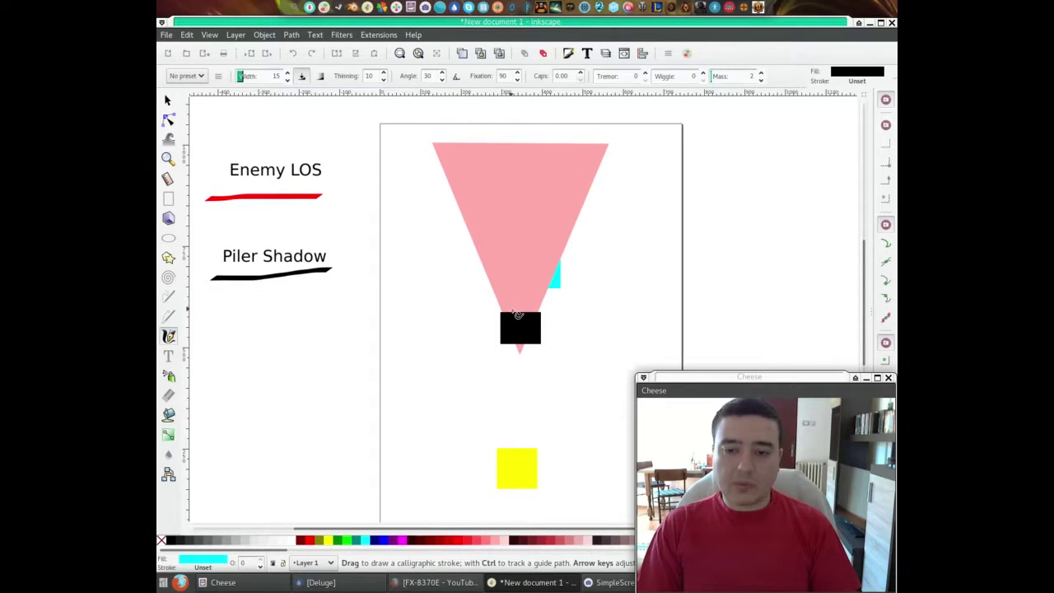
drag(521, 317, 511, 140)
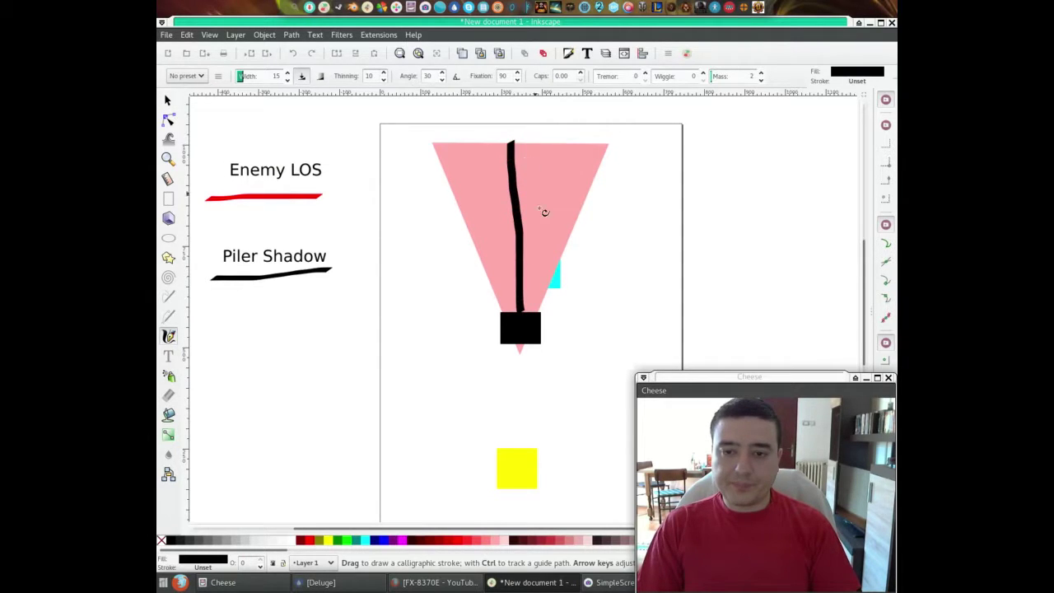
click(168, 99)
- Shift the cyan square up until it is hidden behind the pink triangle, nudging the triangle slightly
click(553, 271)
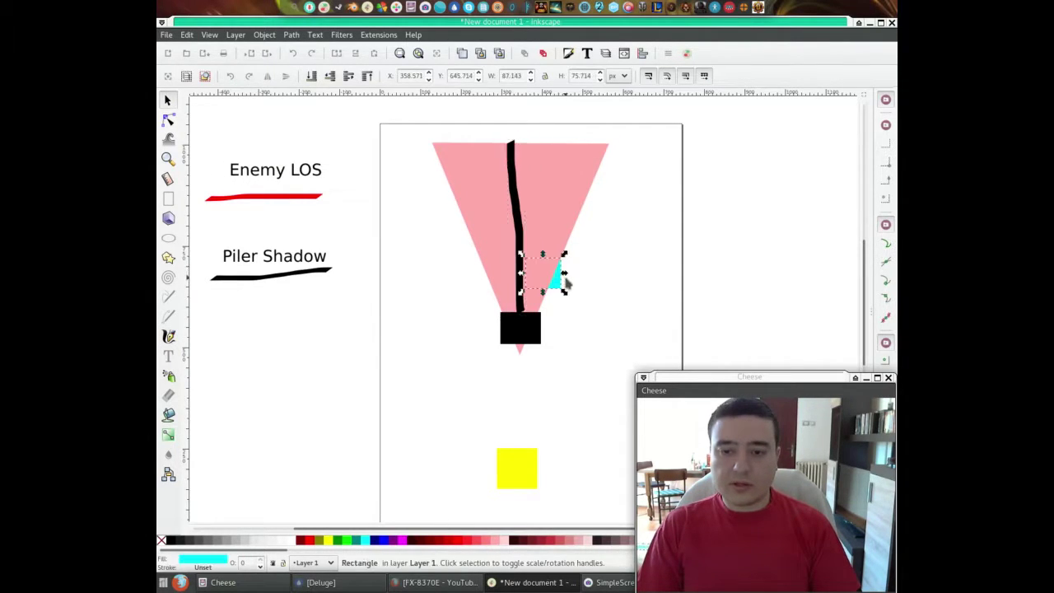
drag(560, 285, 553, 260)
click(558, 282)
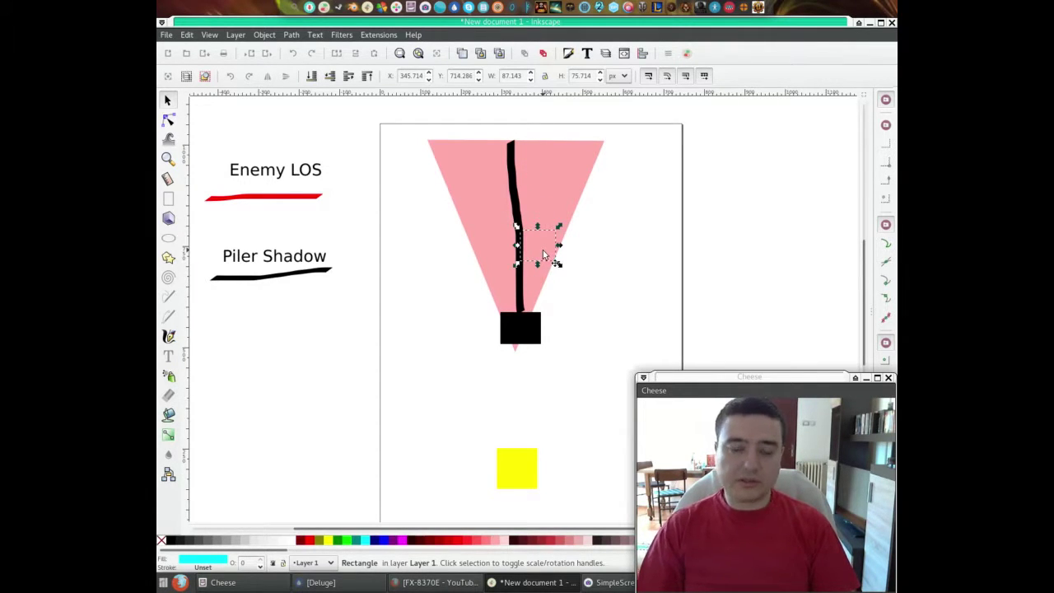
drag(555, 261, 538, 244)
- Delete the vertical black stroke and fill the pink triangle with red
click(518, 224)
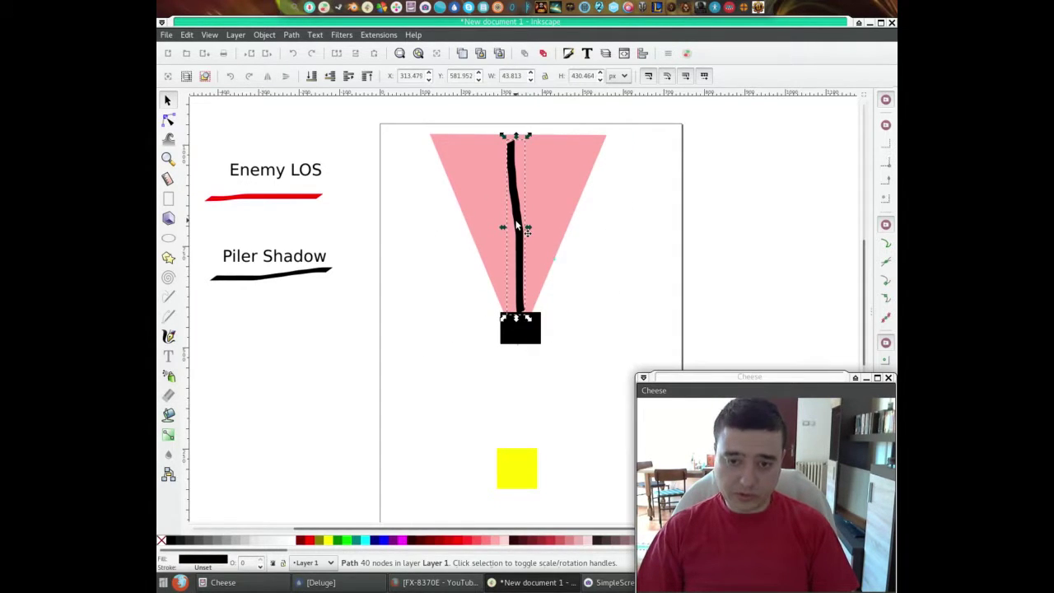
key(Delete)
drag(521, 196, 508, 221)
click(459, 541)
- Move the cyan square out beside the red triangle and align the triangle's lower tip behind the black square
click(554, 256)
drag(555, 261, 630, 257)
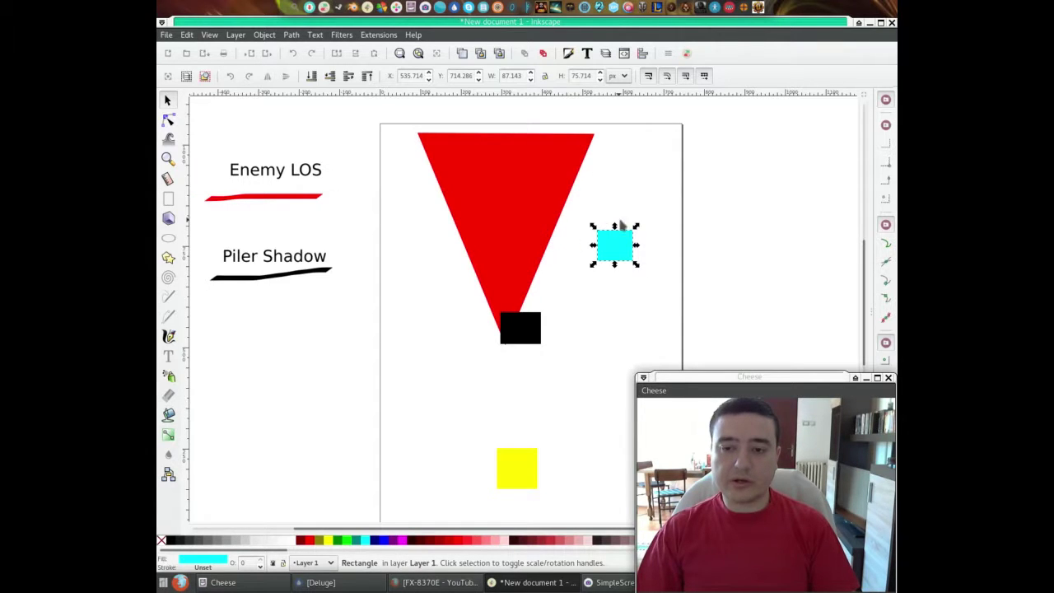
click(540, 234)
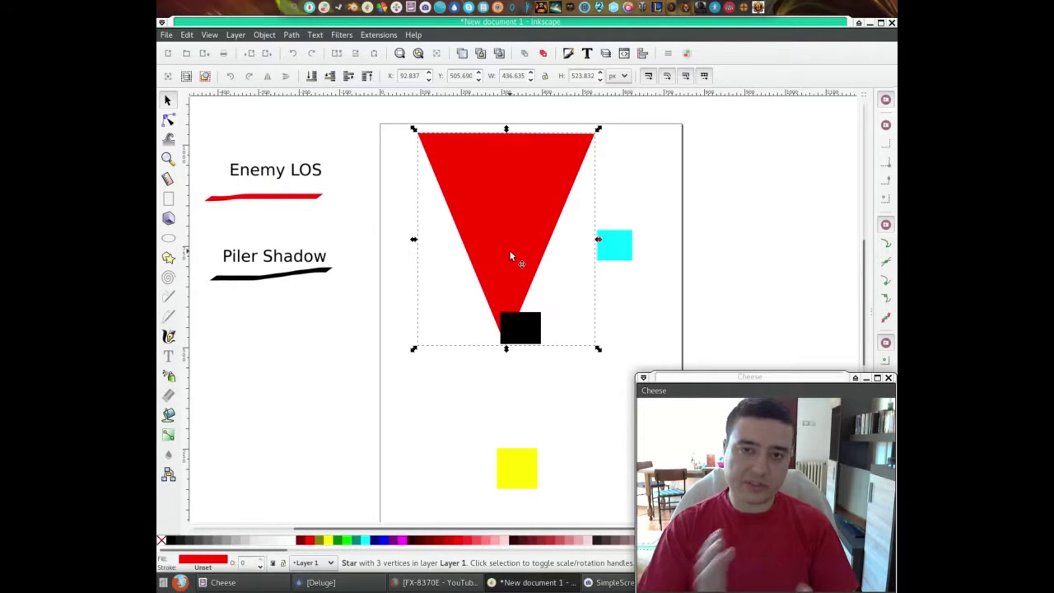
drag(501, 246, 512, 245)
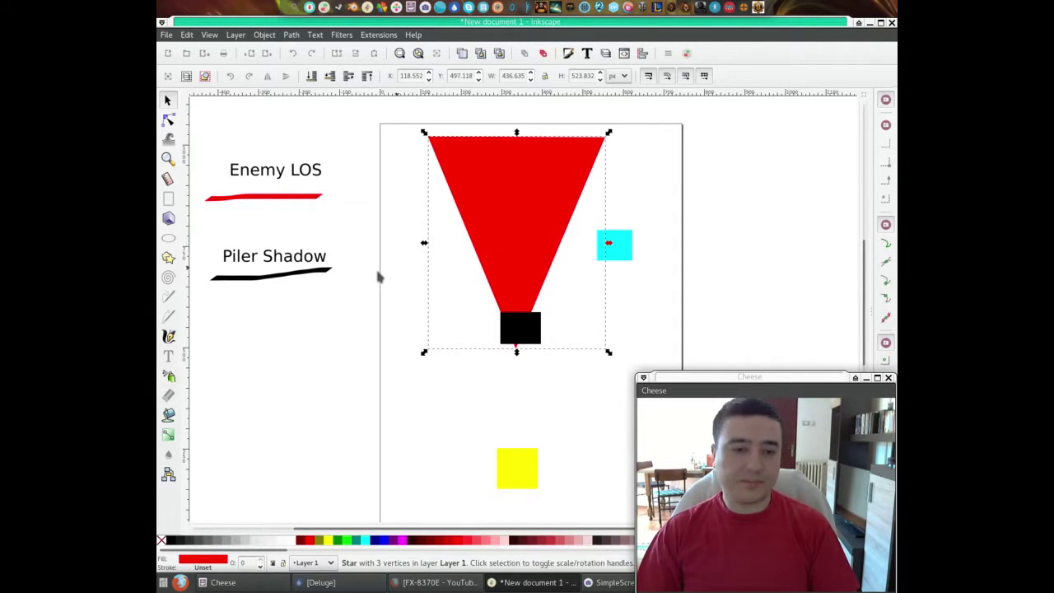
- Draw a black calligraphic V inside the red triangle and a rough box outline just above the black square
click(168, 336)
drag(462, 142, 462, 158)
click(175, 540)
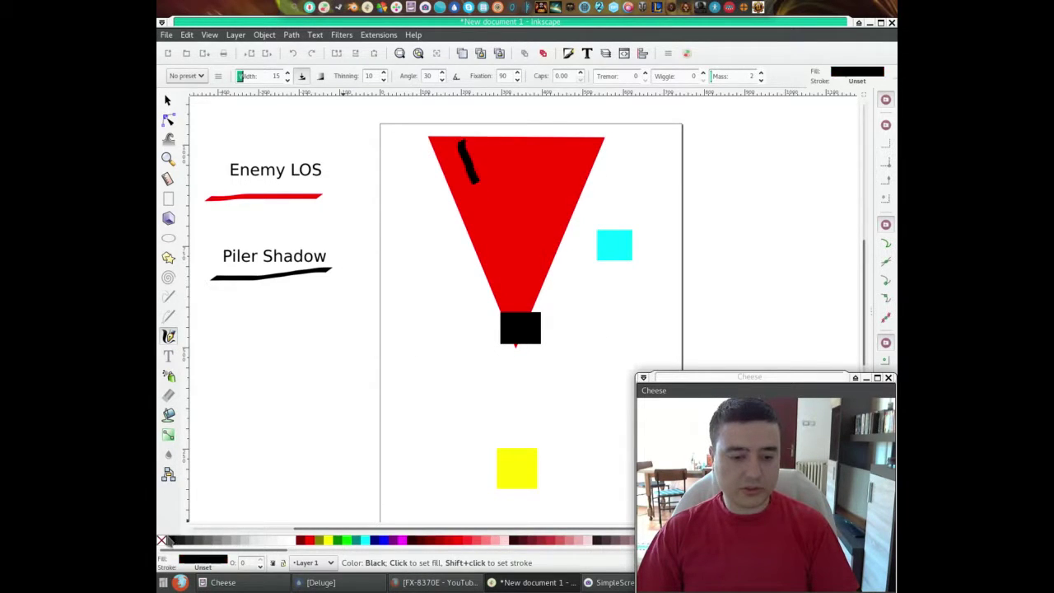
mouse_move(481, 183)
mouse_down()
mouse_move(506, 230)
mouse_move(513, 283)
mouse_move(568, 145)
mouse_up()
mouse_move(550, 279)
mouse_down()
mouse_move(491, 288)
mouse_move(495, 310)
mouse_move(550, 286)
mouse_up()
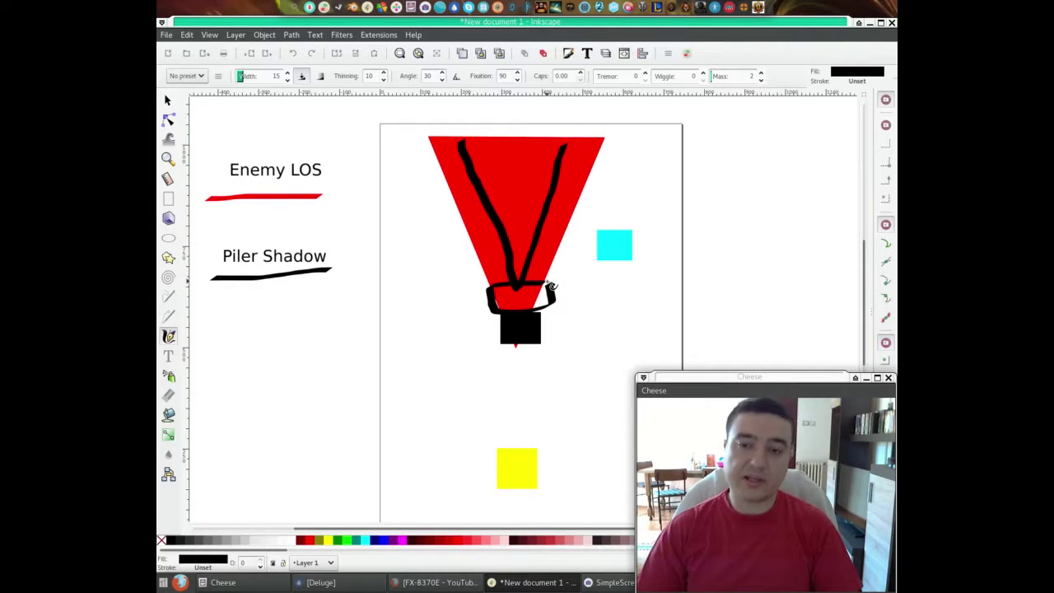
click(168, 100)
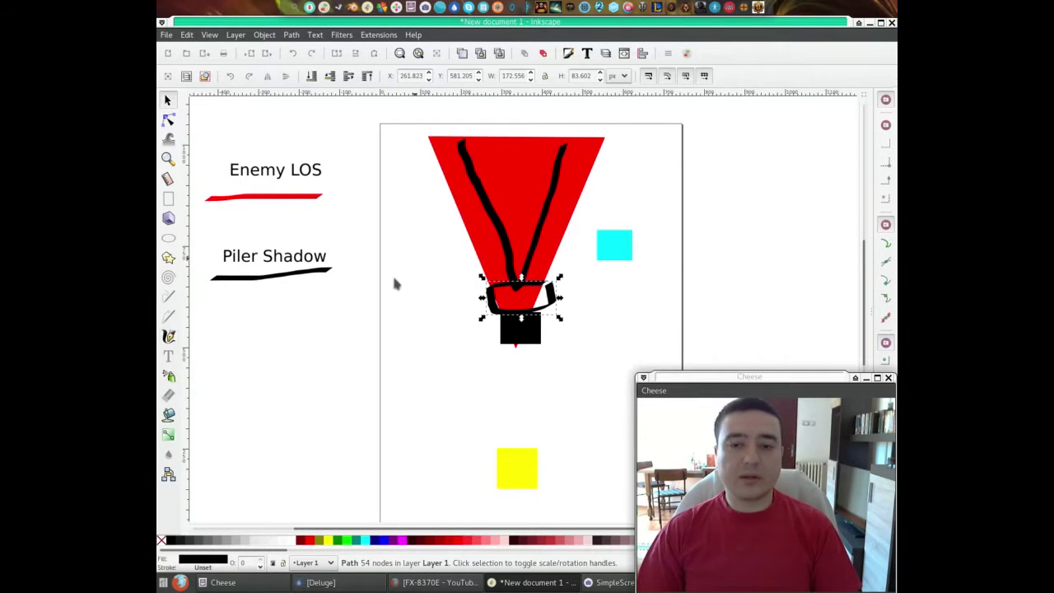
- Draw a horizontal black stroke from inside the red triangle past its right edge, with two short strokes crossing it
click(169, 338)
drag(508, 210, 610, 213)
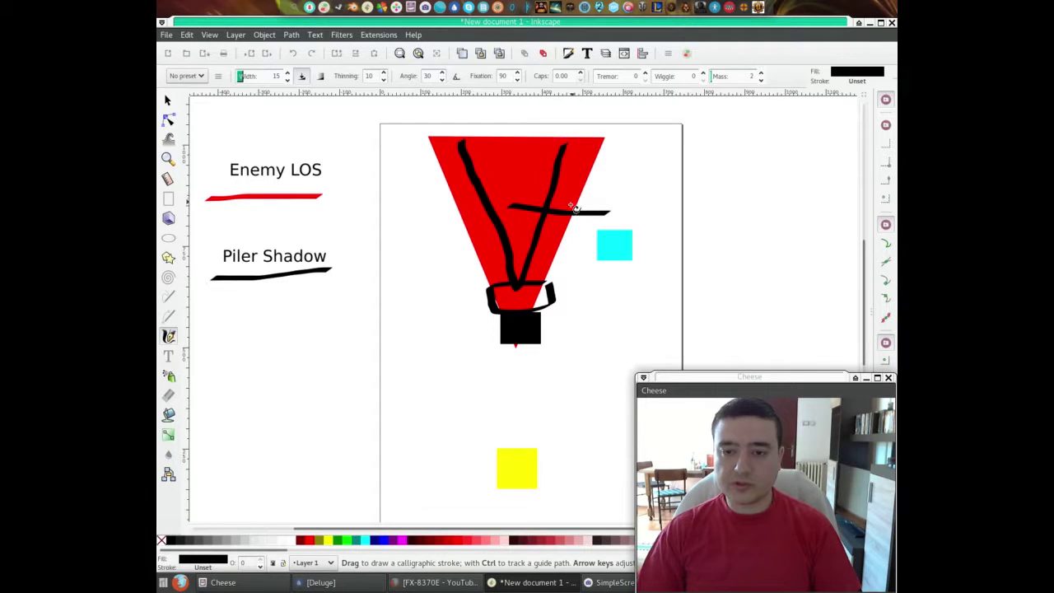
drag(579, 207, 581, 240)
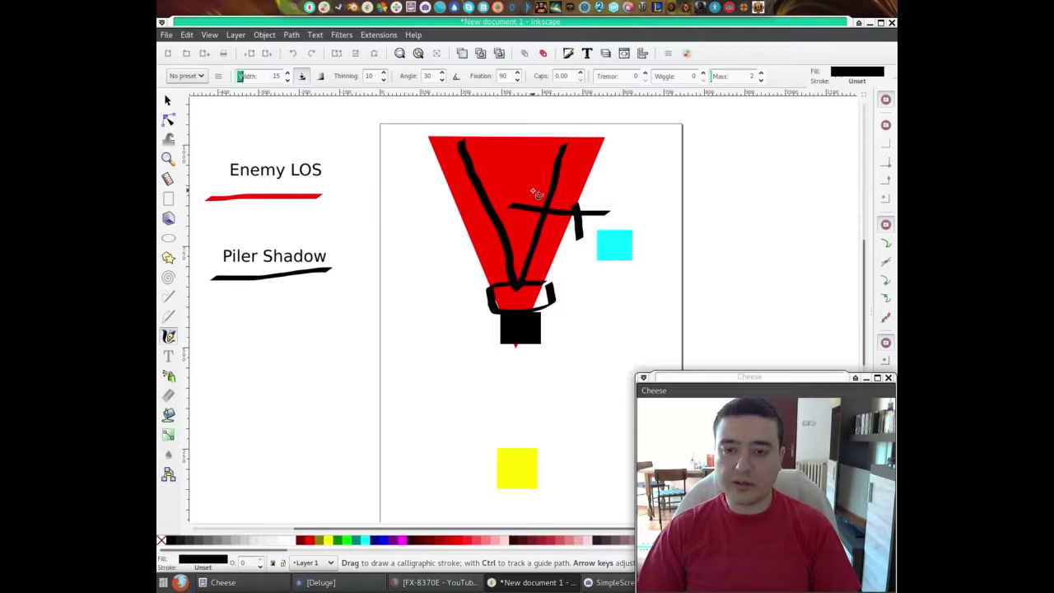
drag(533, 192, 552, 236)
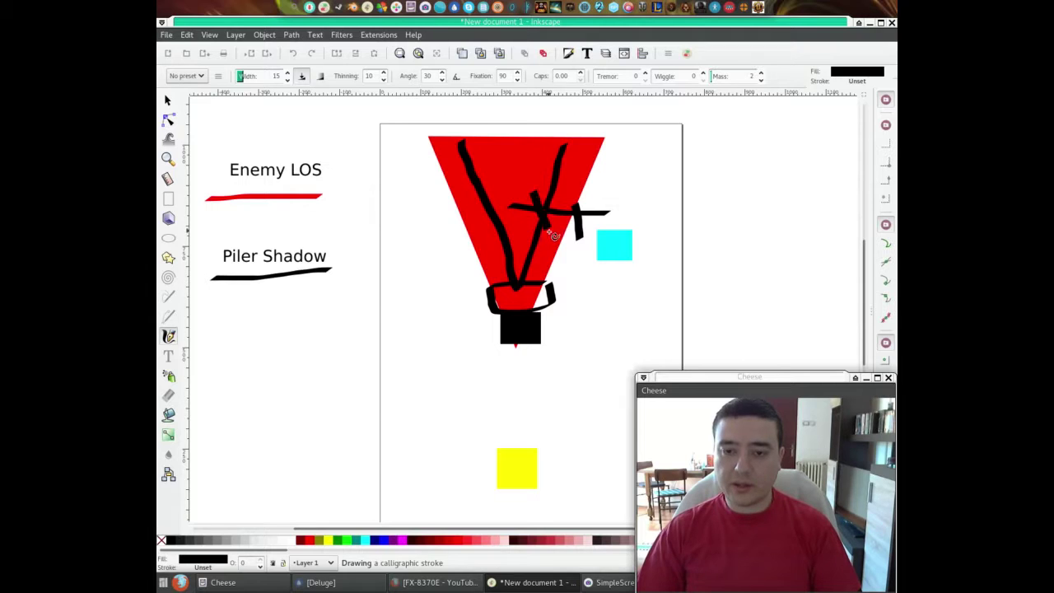
- Fill both short strokes crossing the horizontal line with green
click(348, 540)
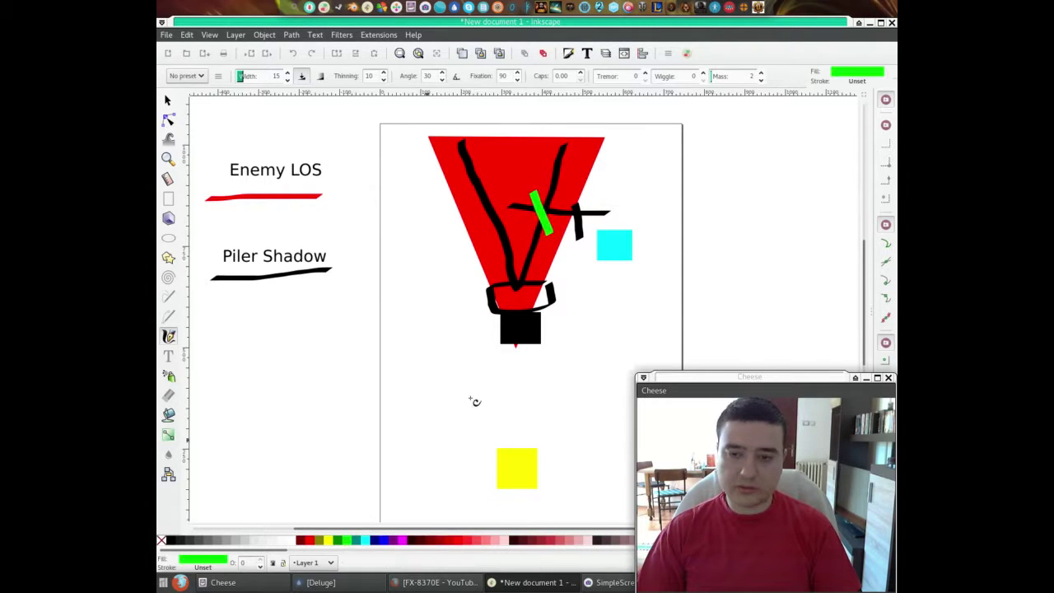
right_click(580, 232)
click(594, 205)
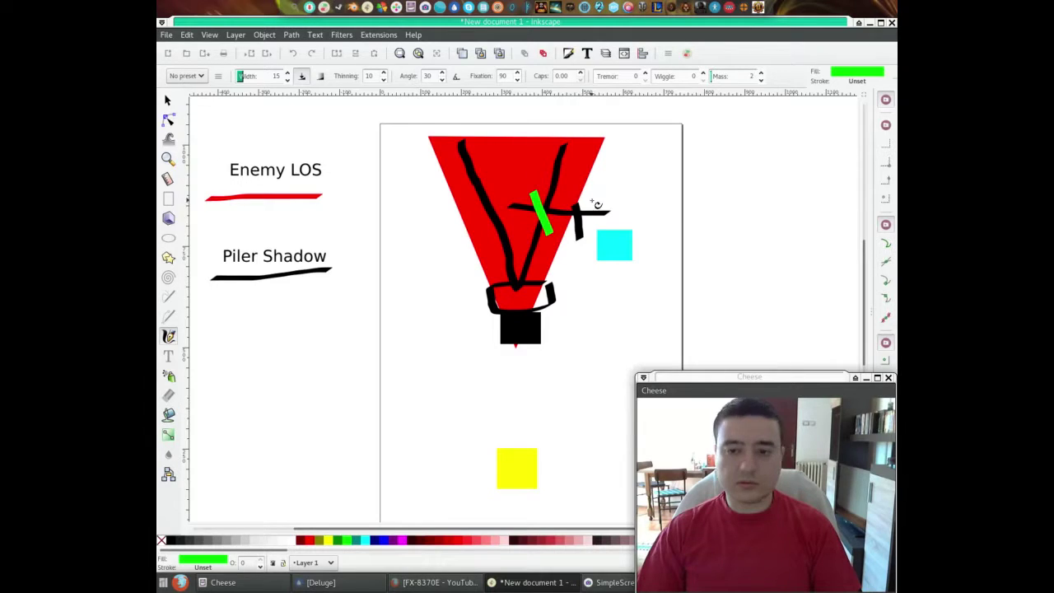
key(s)
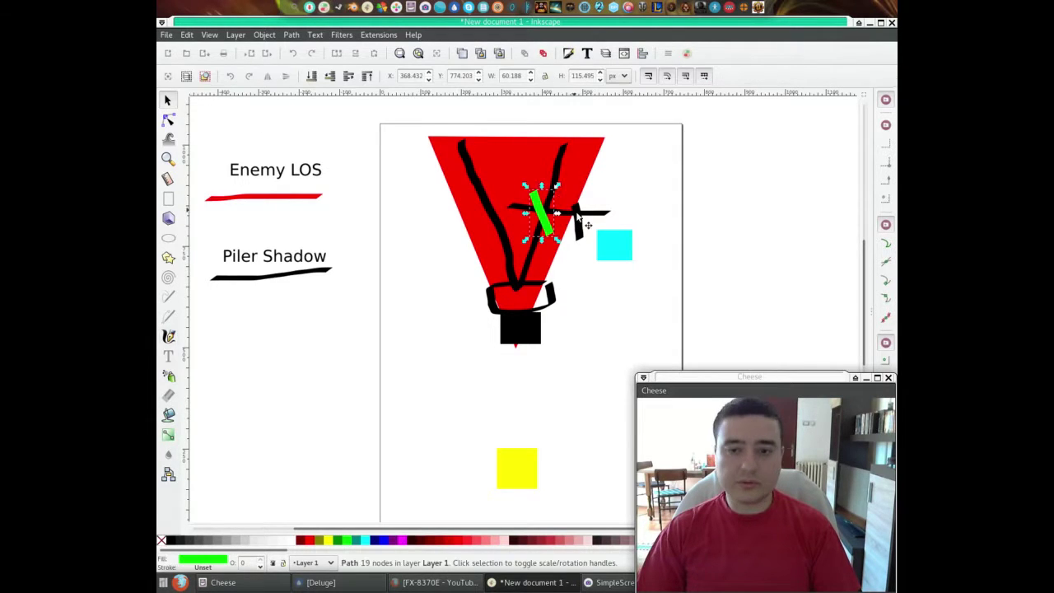
click(581, 232)
click(346, 541)
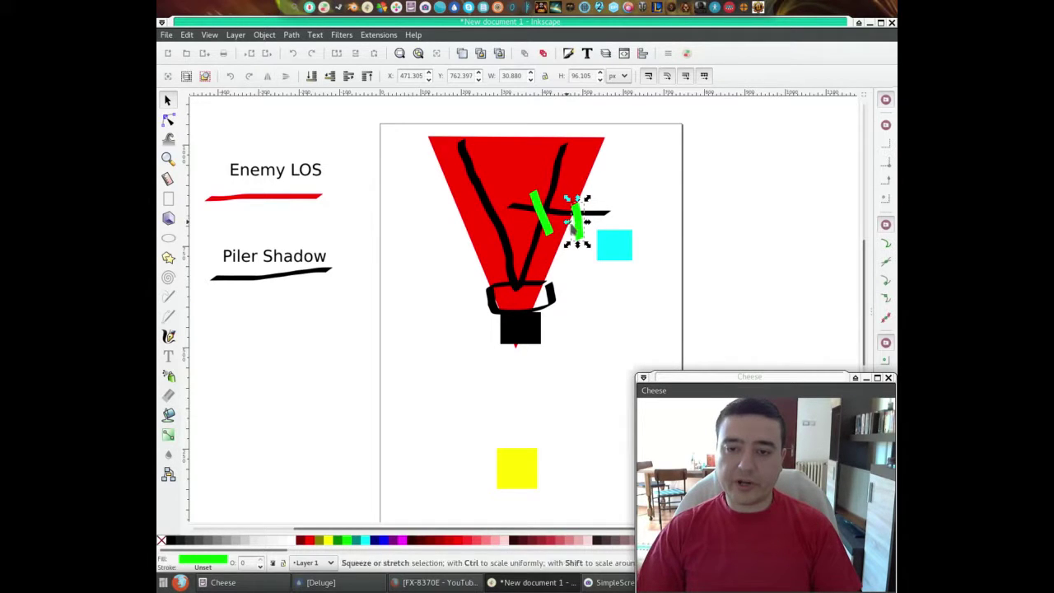
- Move the cyan square behind the red triangle, near the lower end of the black V
drag(607, 248, 553, 224)
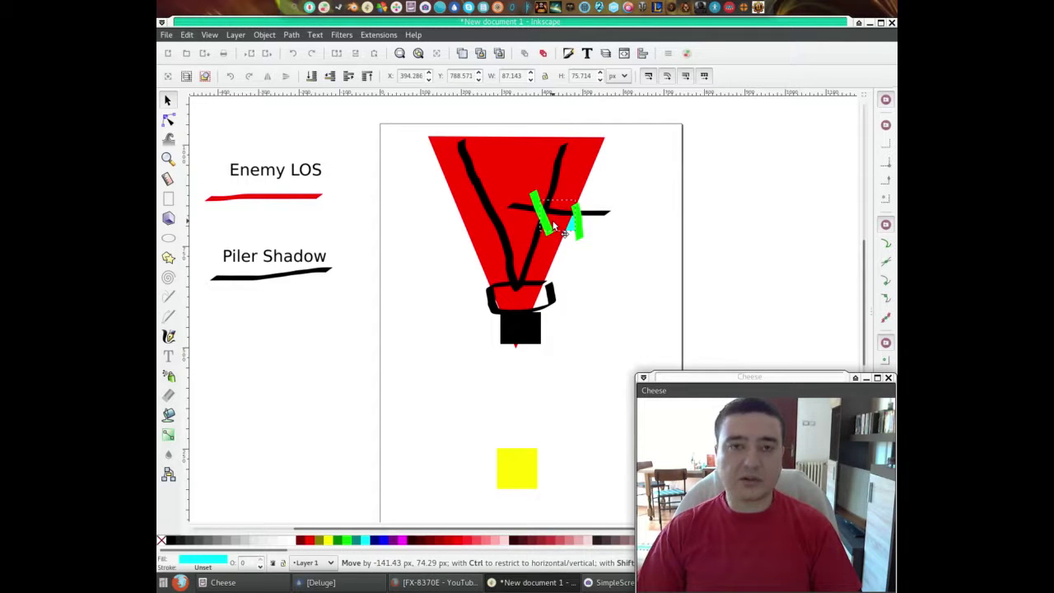
mouse_move(554, 225)
mouse_down()
mouse_move(619, 261)
mouse_move(558, 254)
mouse_move(586, 272)
mouse_move(542, 256)
mouse_up()
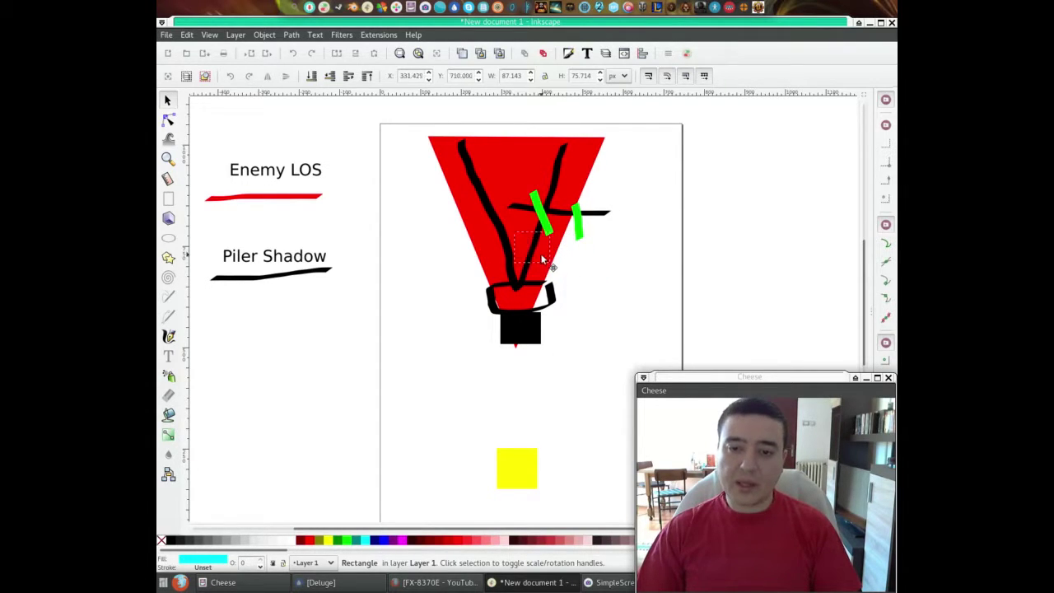
click(556, 173)
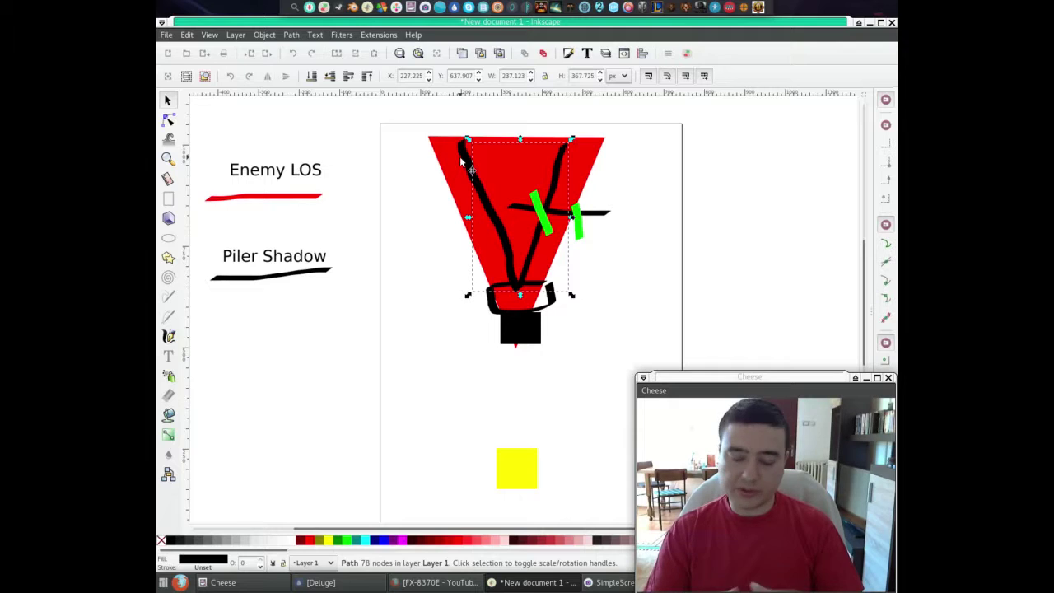
click(484, 201)
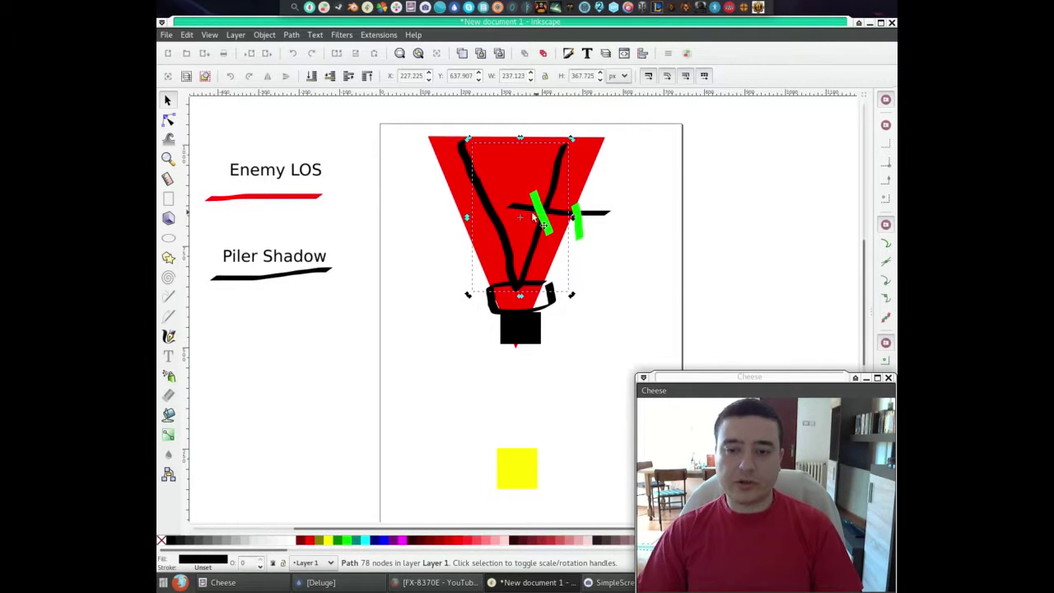
- Lower the red triangle beneath the cyan square in the stacking order and select the square
click(560, 233)
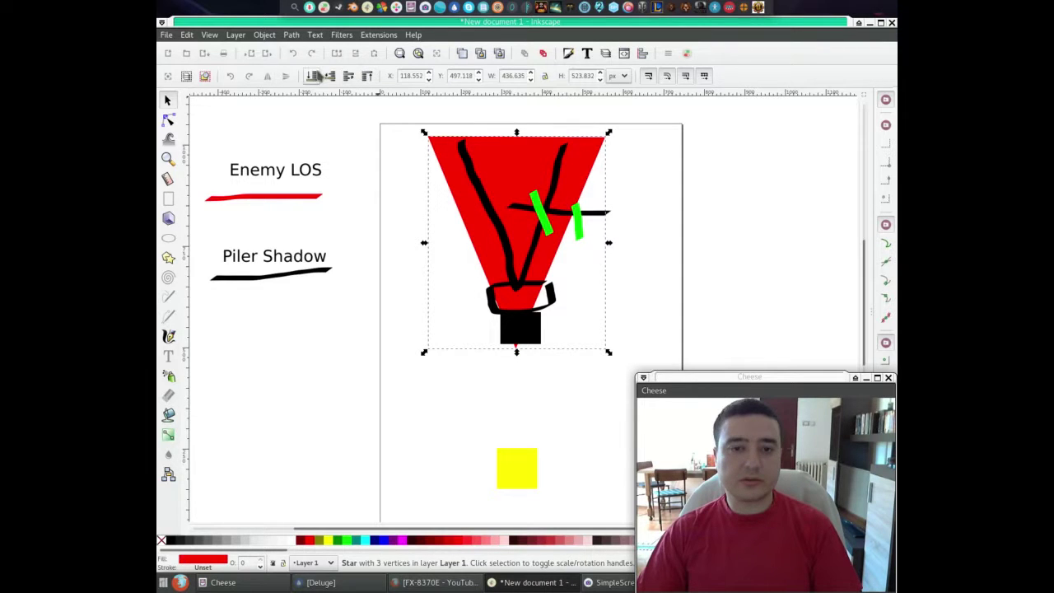
key(Page_Down)
click(547, 247)
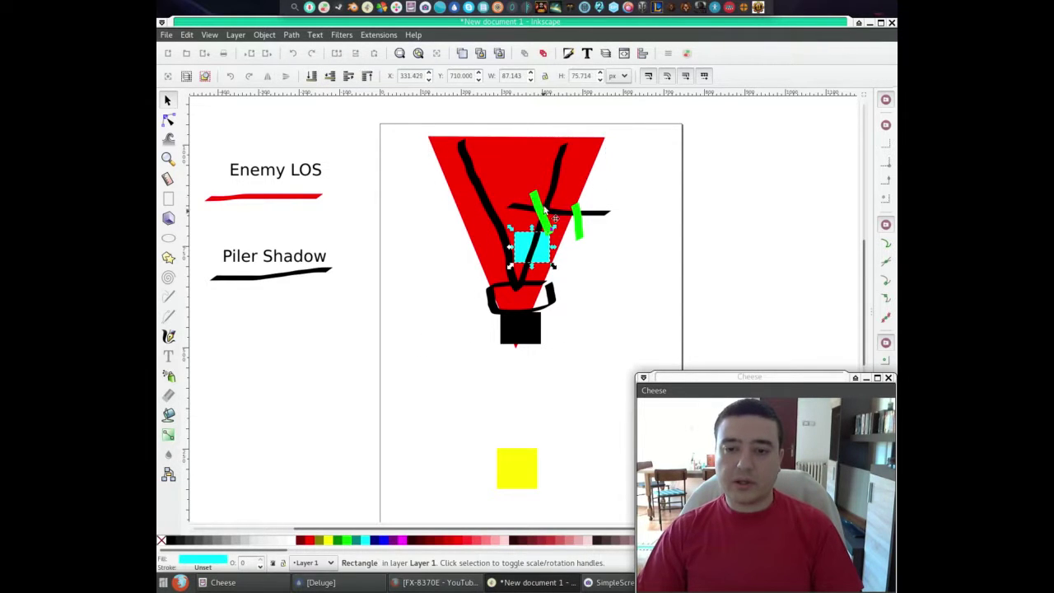
- Delete the black V, the black loop, the horizontal black stroke and both short green strokes over and around the red triangle
click(557, 165)
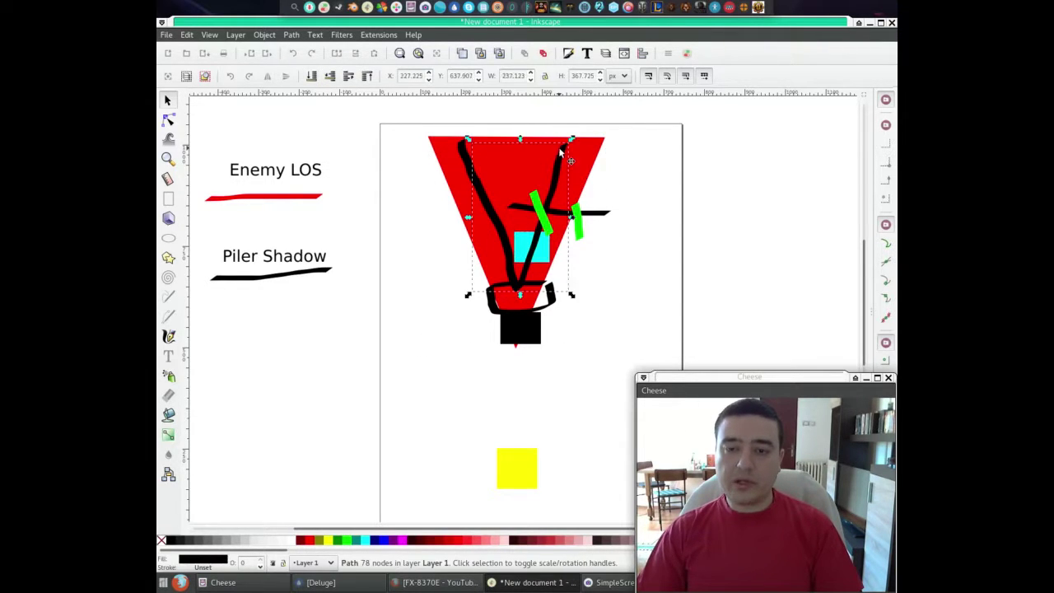
key(Delete)
click(516, 278)
key(Delete)
click(480, 185)
key(Delete)
click(553, 211)
key(Delete)
click(545, 216)
key(Delete)
click(577, 218)
key(Delete)
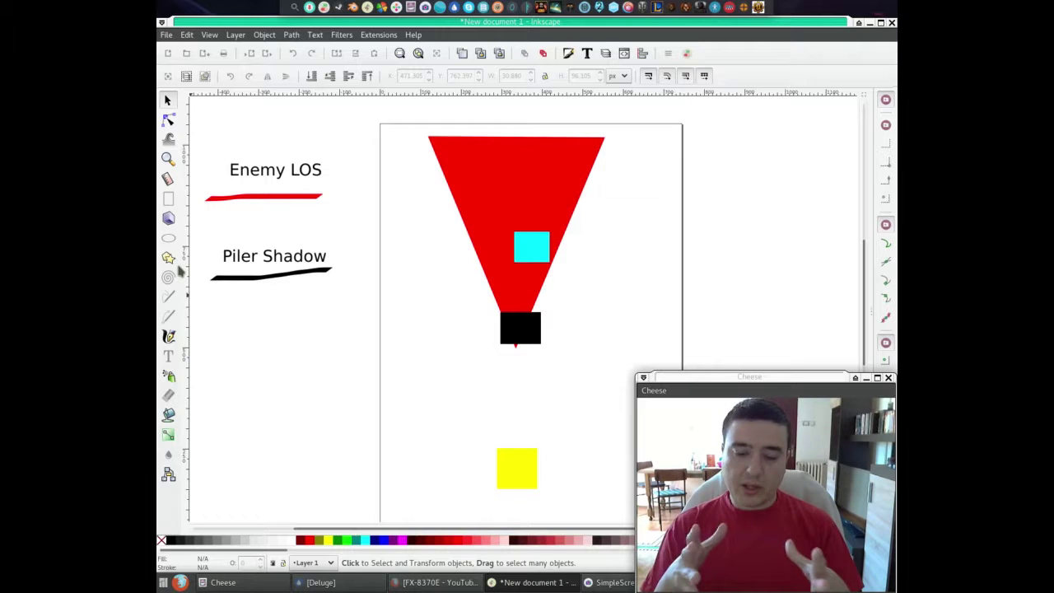
- Draw two green calligraphic strokes from the black rectangle upward, one along each slanted side of the red triangle
click(169, 335)
mouse_move(544, 311)
mouse_down()
mouse_move(593, 233)
mouse_move(616, 151)
mouse_up()
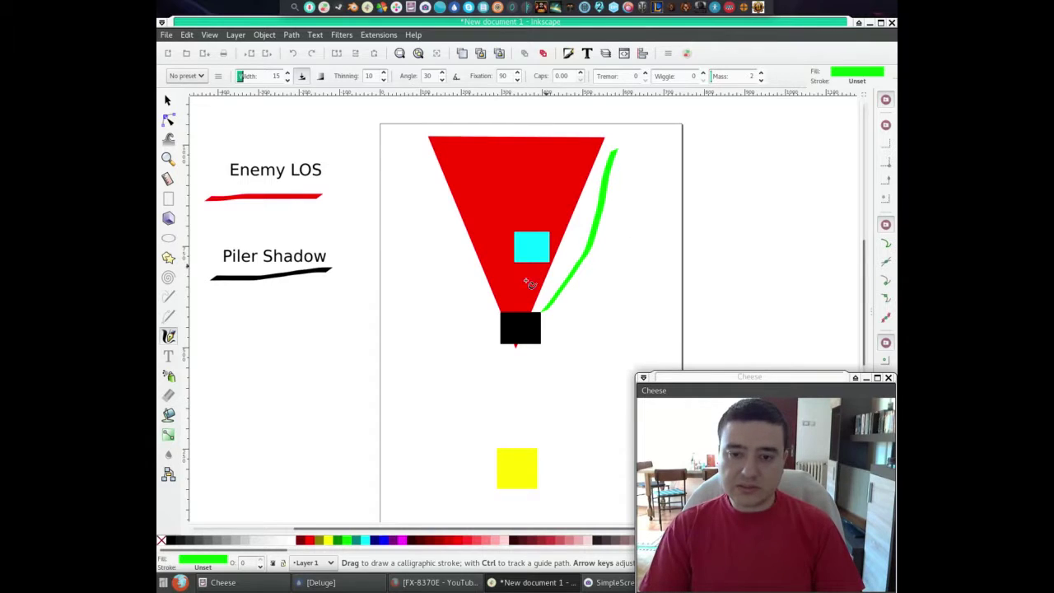
mouse_move(469, 245)
mouse_down()
mouse_move(446, 219)
mouse_move(428, 150)
mouse_up()
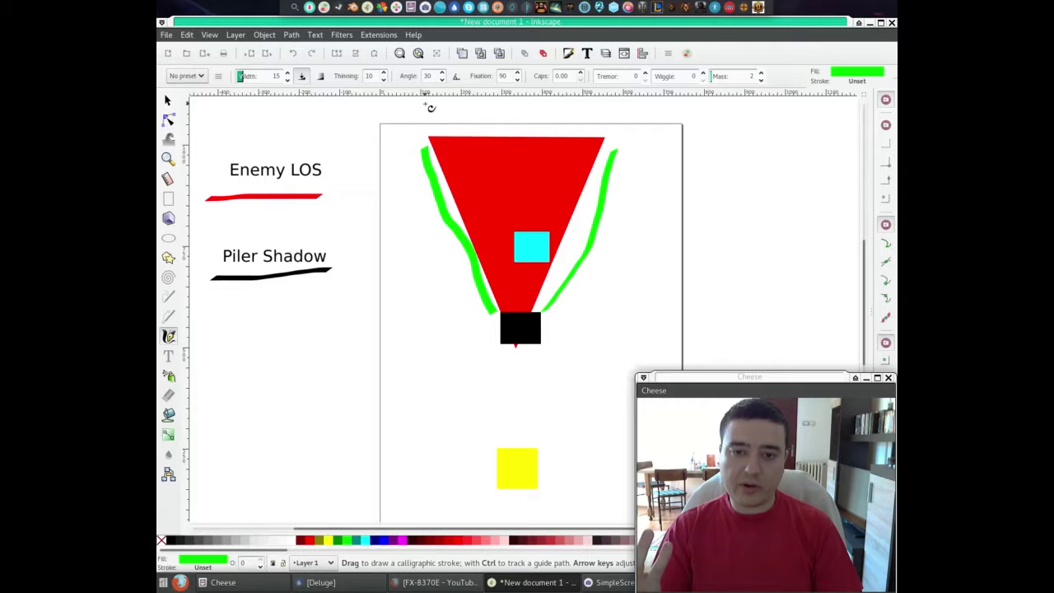
click(165, 104)
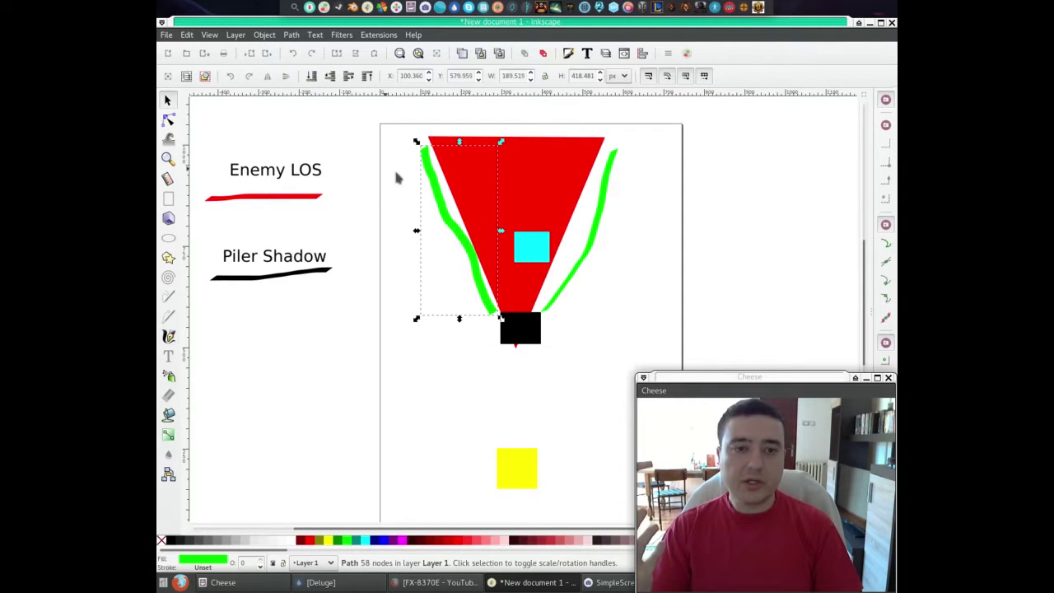
- Move the cyan square to the red triangle's right edge, bring it back inside, and nudge it slightly right and up
mouse_move(528, 248)
mouse_down()
mouse_move(566, 243)
mouse_move(557, 240)
mouse_up()
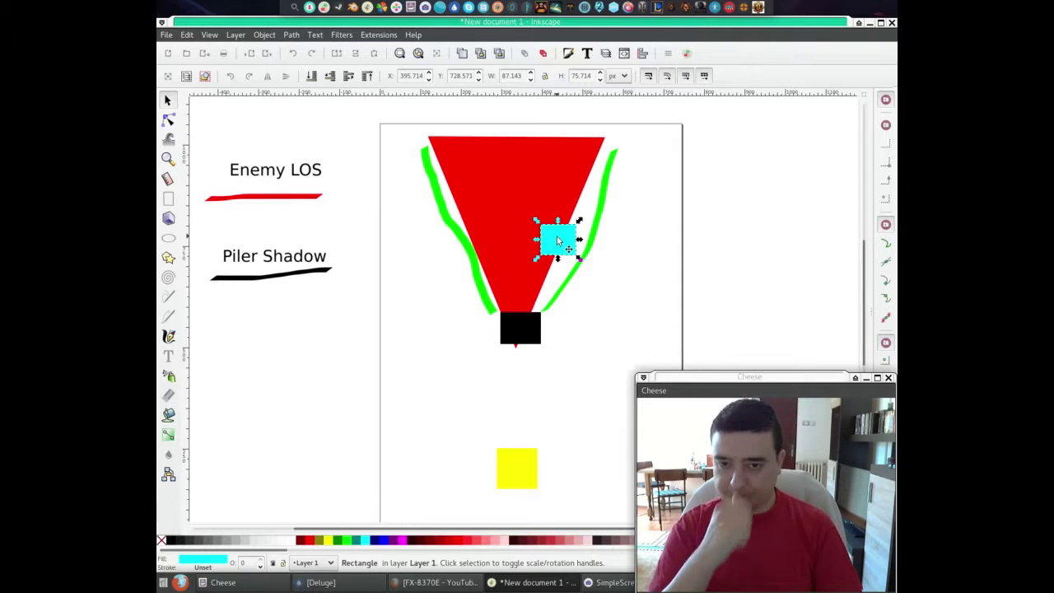
drag(558, 240, 529, 235)
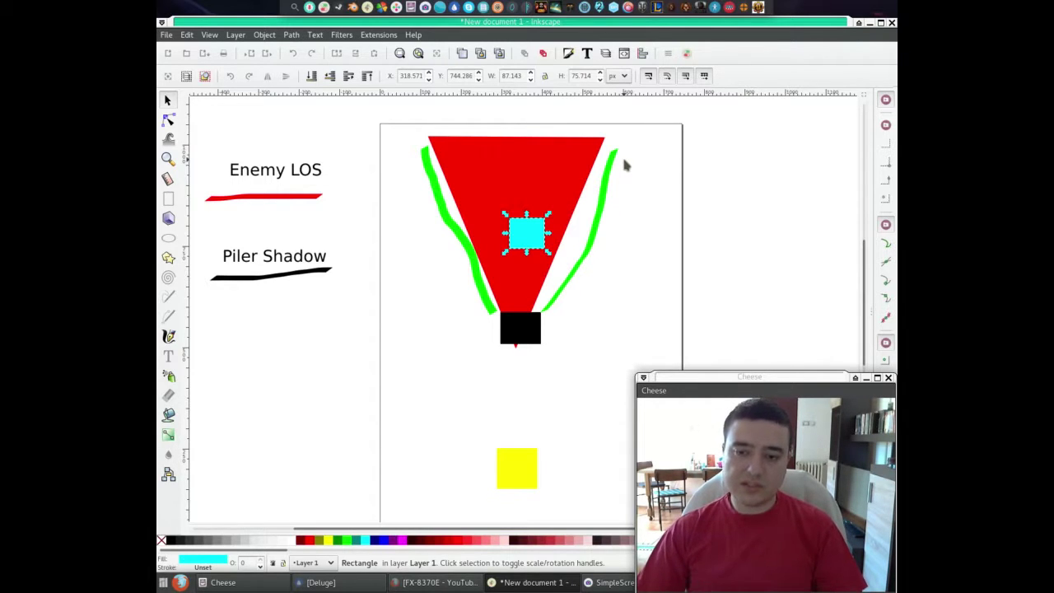
key(alt+Right)
key(alt+Right)
key(alt+Right)
key(alt+Right)
key(alt+Right)
key(alt+Right)
key(alt+Right)
key(alt+Up)
key(alt+Up)
key(alt+Up)
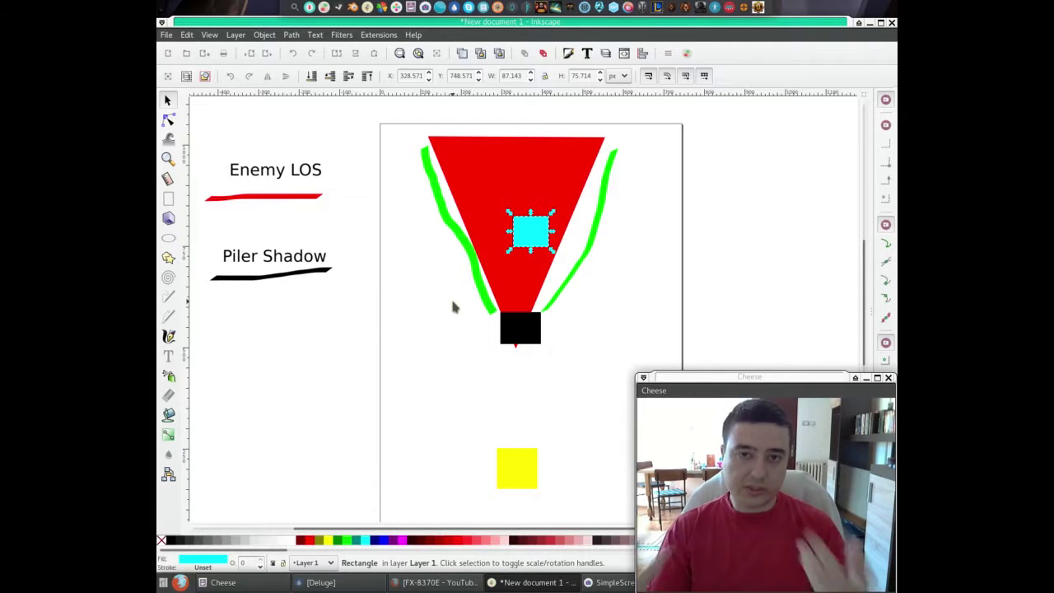
click(168, 103)
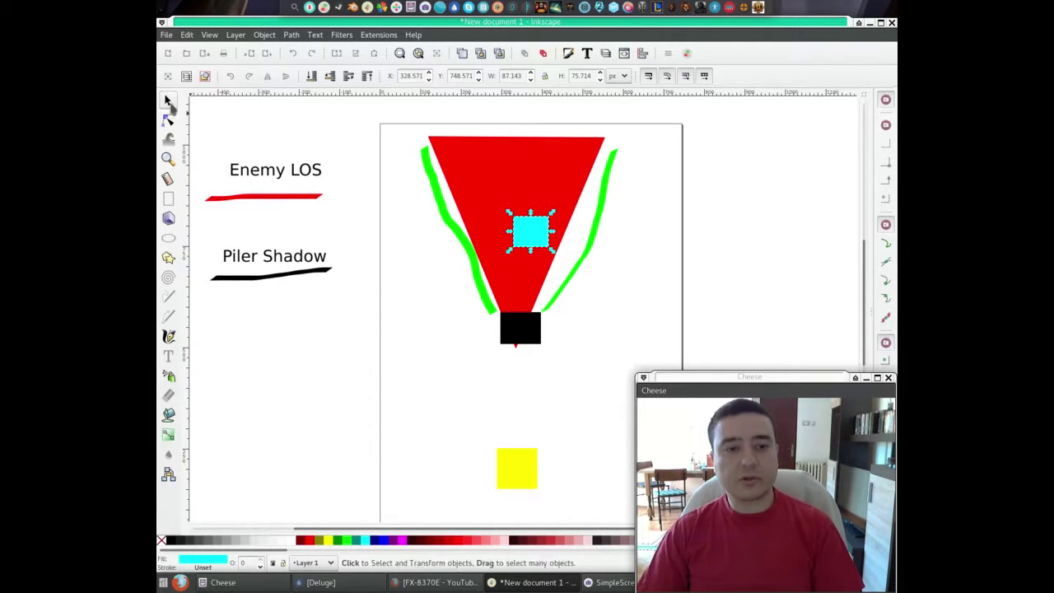
click(267, 171)
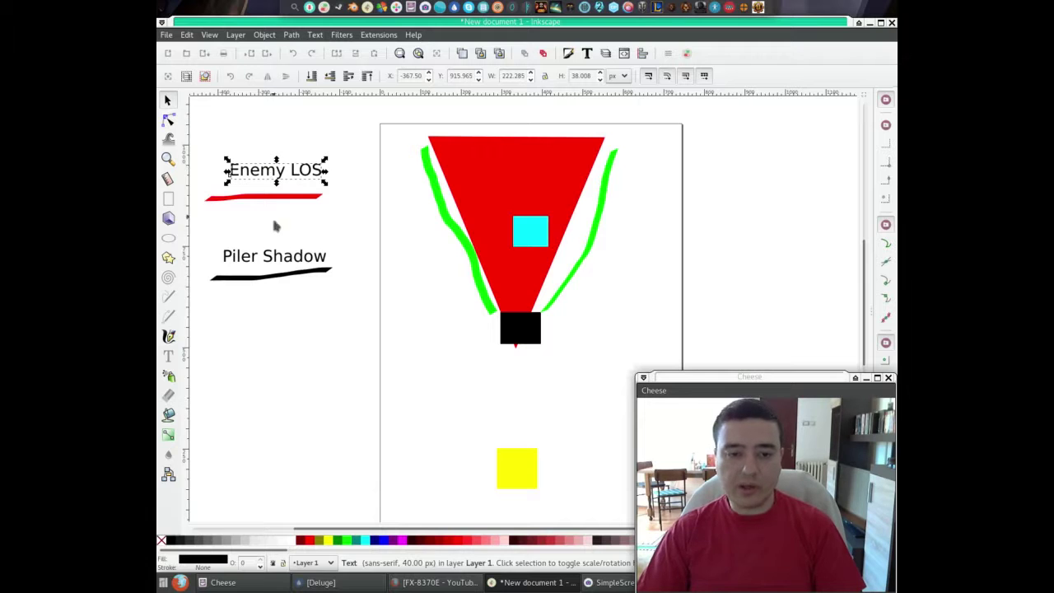
click(284, 257)
click(286, 259)
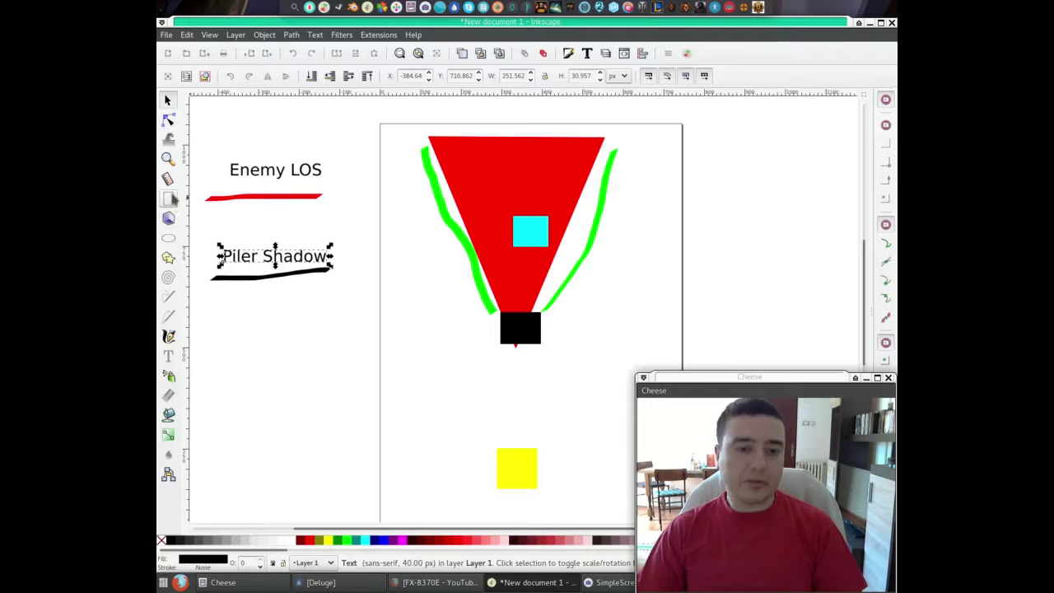
- Draw a rectangle about 113 × 77 px over the right green stroke, fill it greyish mauve, and draw a smaller 47 × 21 px one inside
click(169, 198)
drag(619, 211, 574, 242)
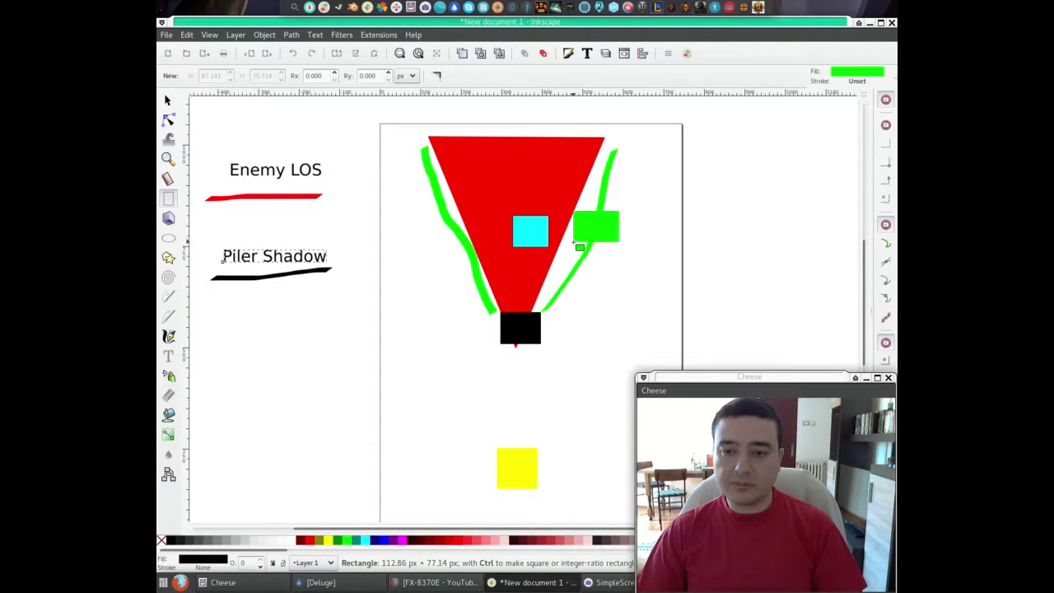
click(480, 541)
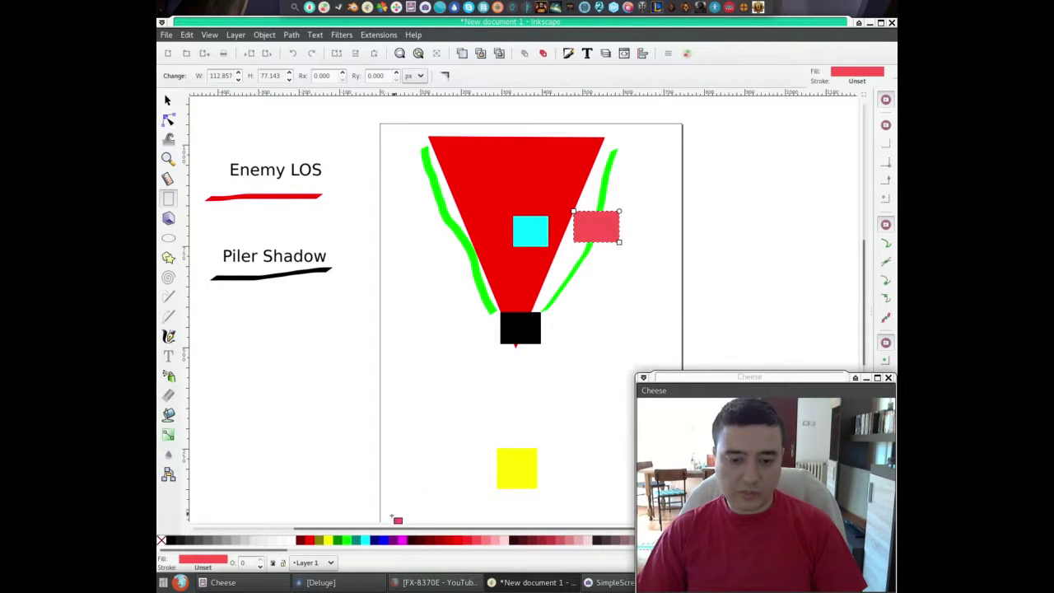
click(620, 544)
drag(592, 228, 611, 237)
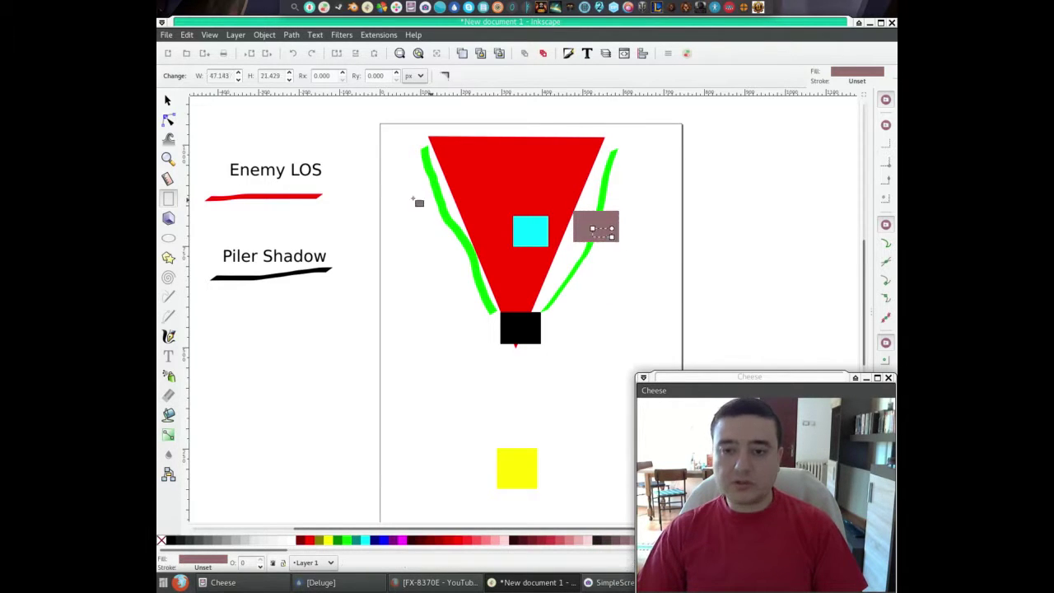
- Move the cyan square up near the red triangle's top edge, then back down toward the triangle's middle
click(167, 100)
drag(528, 240, 513, 188)
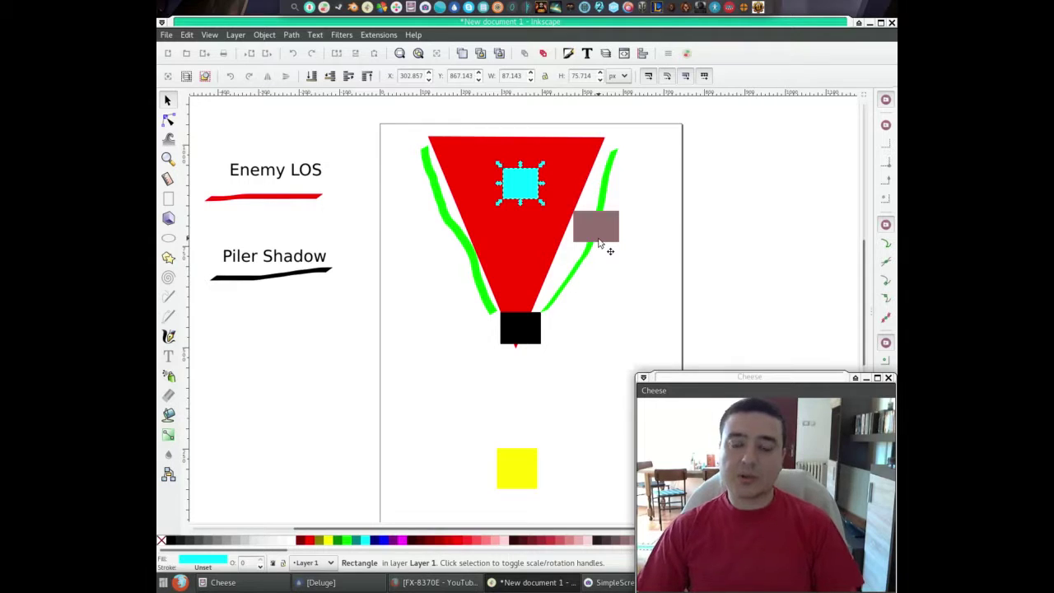
key(r)
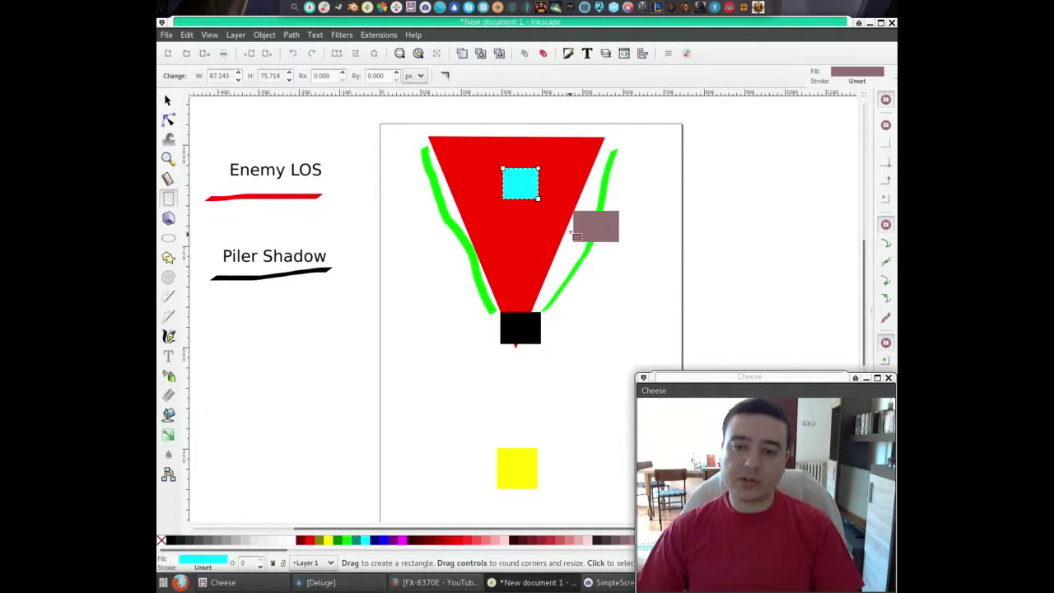
click(167, 100)
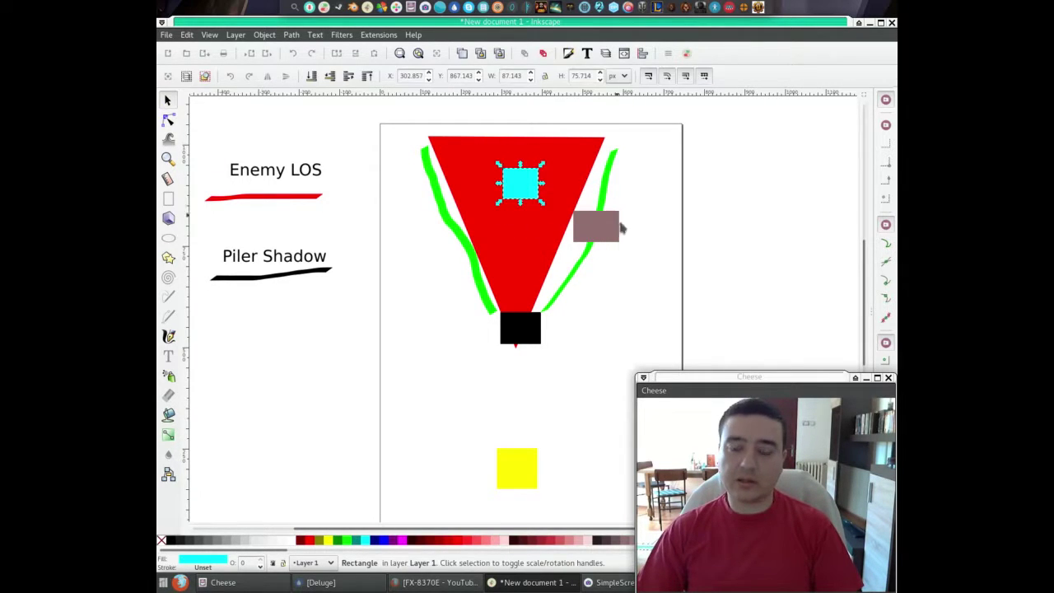
drag(515, 183, 518, 240)
- Draw a mauve V-shaped calligraphic stroke over the red triangle and shift the cyan square slightly up and right beneath it
click(168, 336)
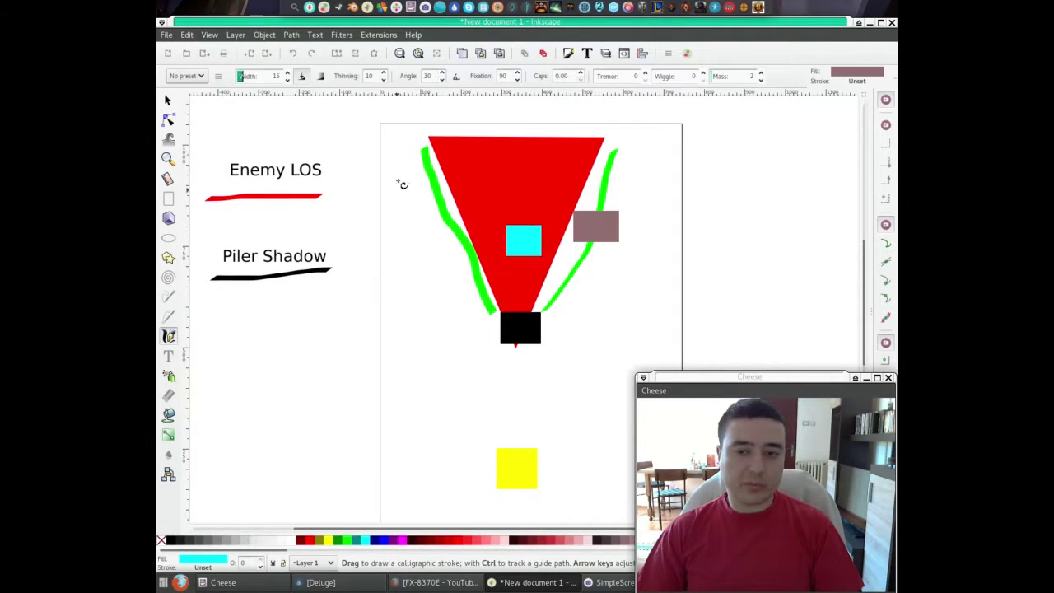
mouse_move(469, 152)
mouse_down()
mouse_move(523, 282)
mouse_move(570, 145)
mouse_up()
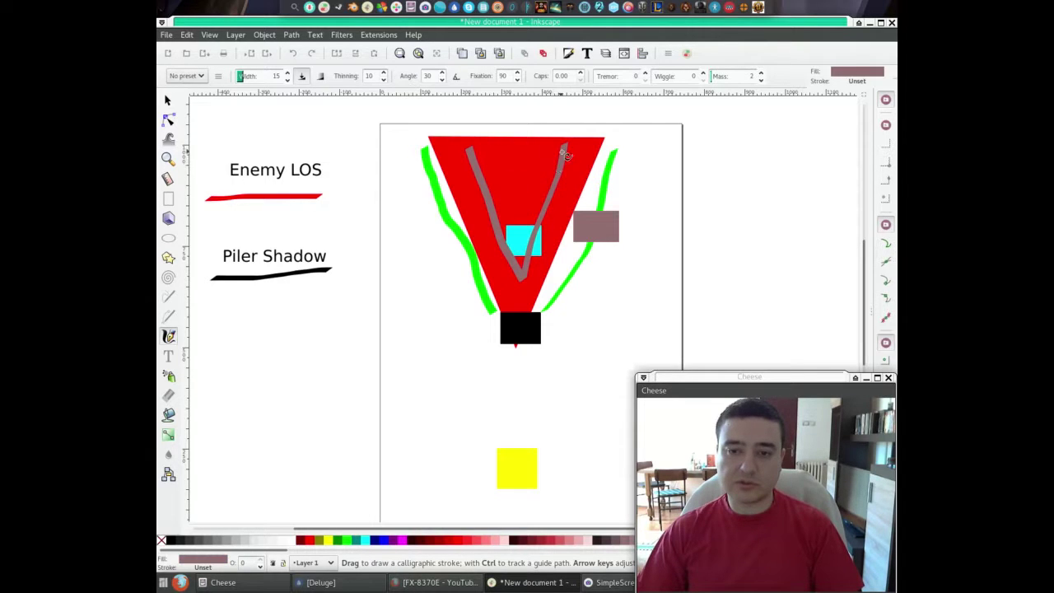
click(168, 99)
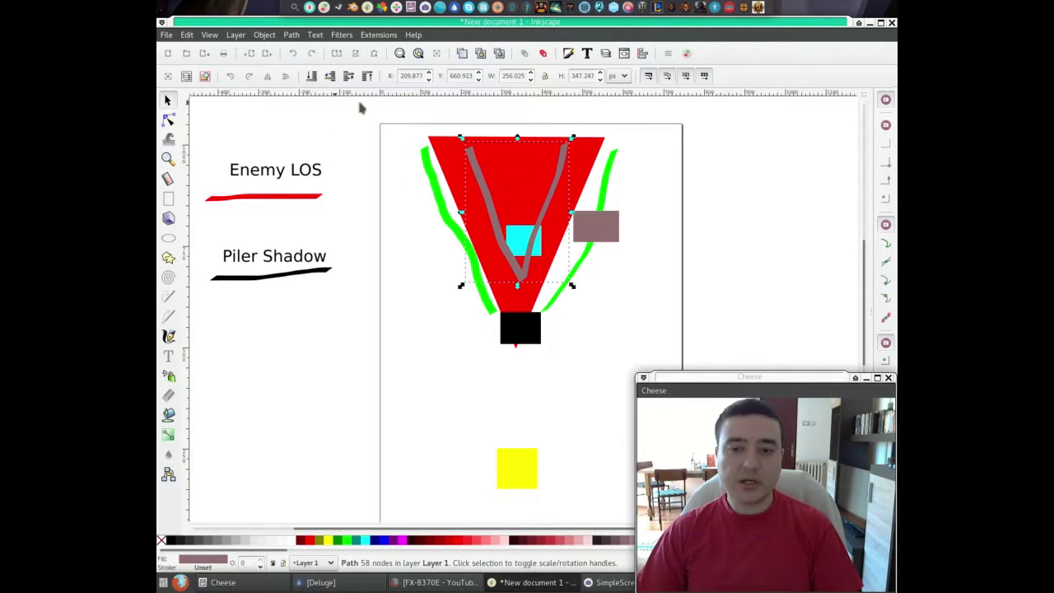
click(541, 251)
mouse_move(547, 258)
mouse_down()
mouse_move(613, 260)
mouse_move(558, 246)
mouse_up()
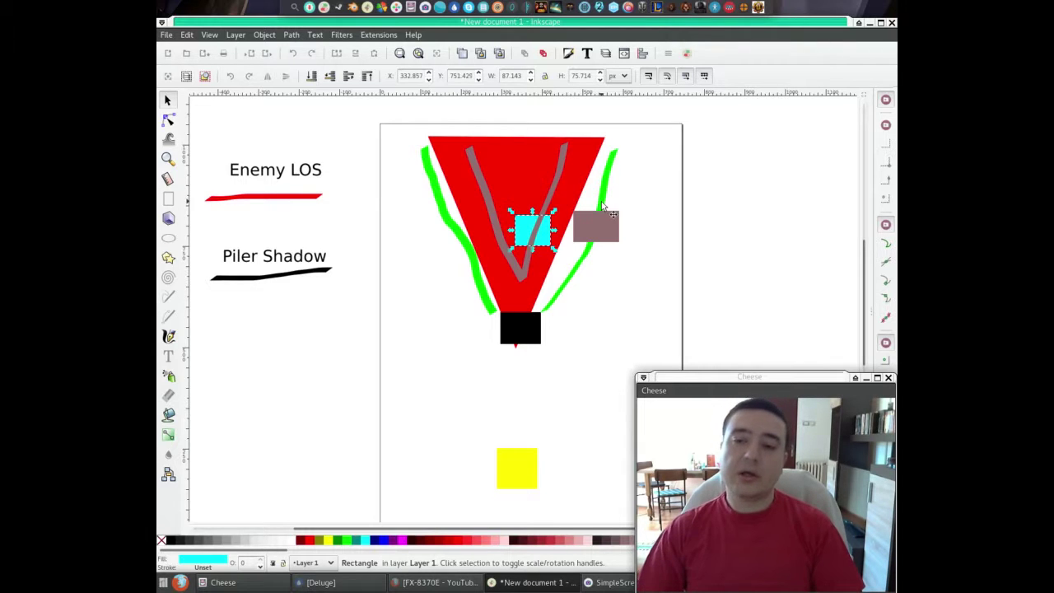
- Move the mauve V stroke out of the red triangle to the empty area right of the page
click(607, 235)
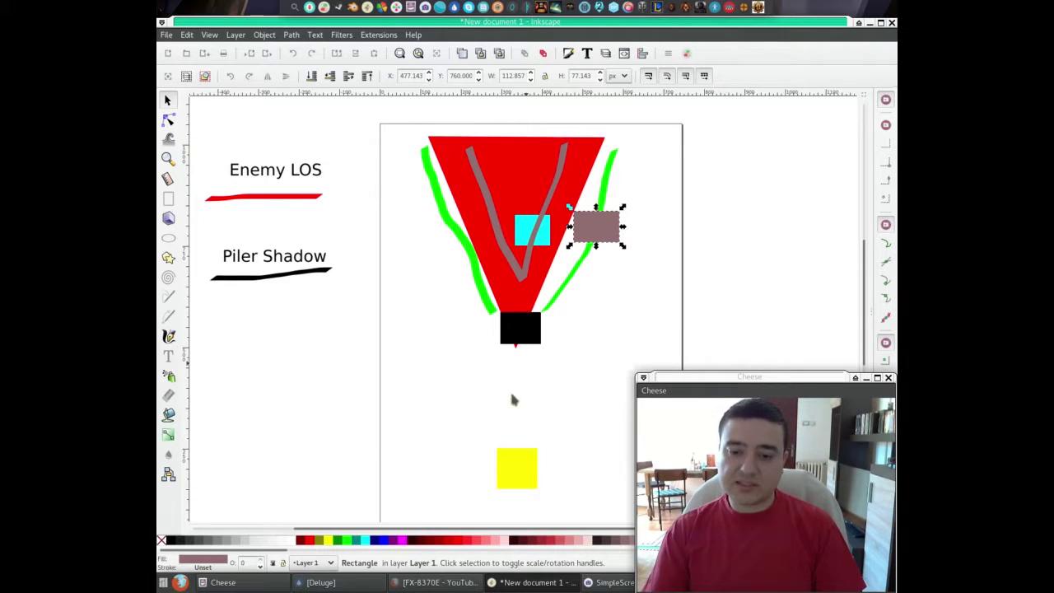
click(516, 474)
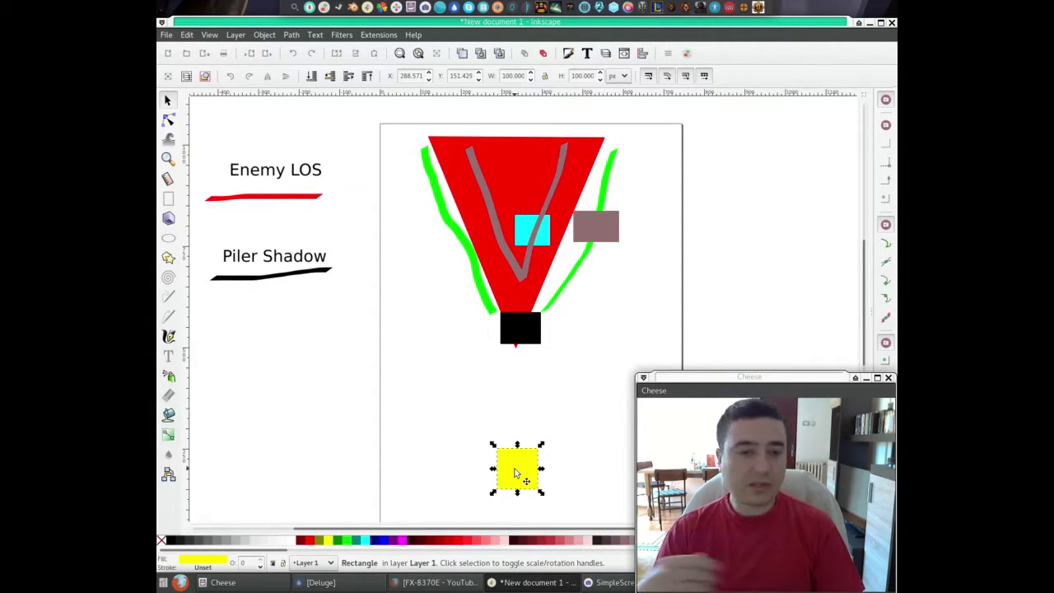
click(546, 240)
alt+click(547, 238)
click(552, 176)
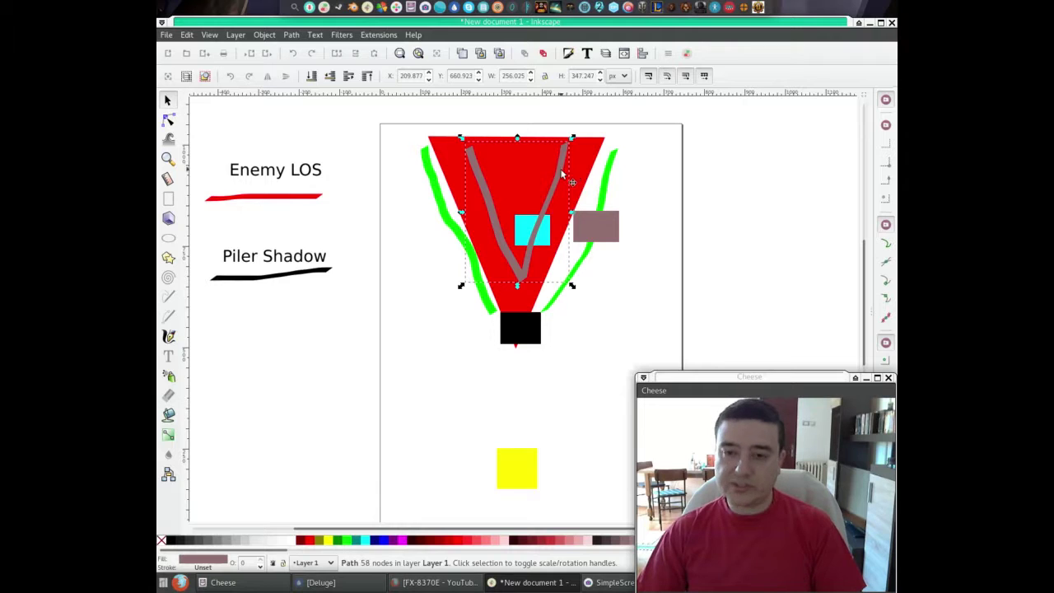
drag(557, 171, 820, 180)
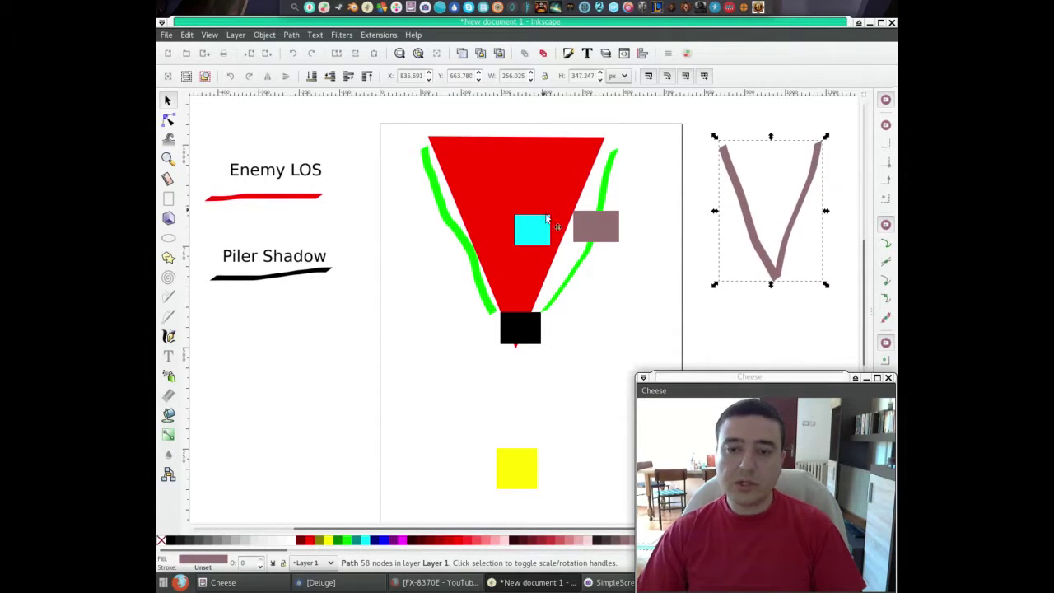
- Move the yellow square up and to the right, keeping it below the black rectangle
click(602, 220)
click(605, 206)
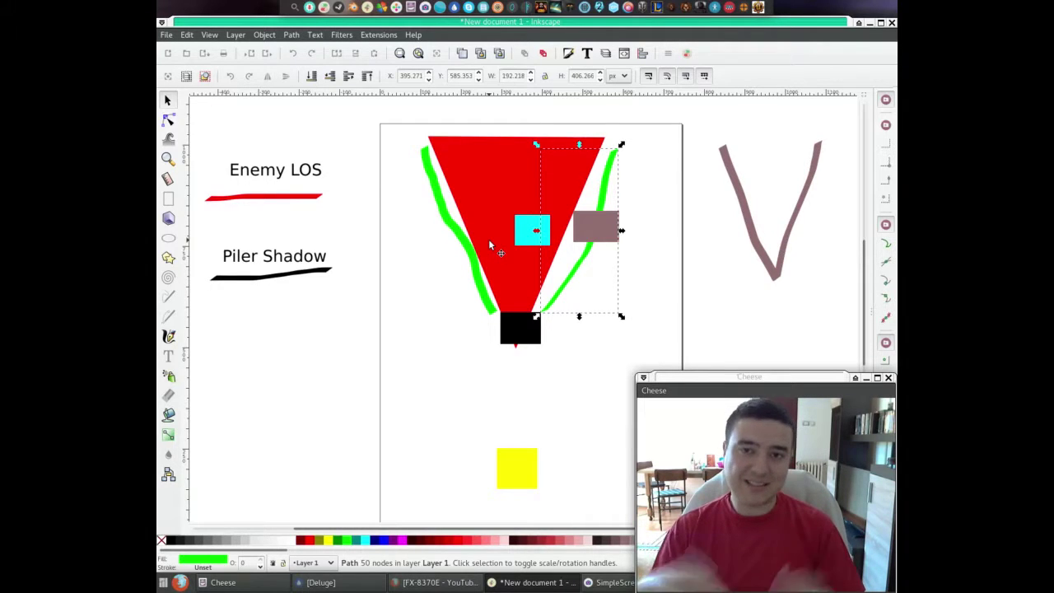
click(531, 468)
drag(532, 467, 564, 437)
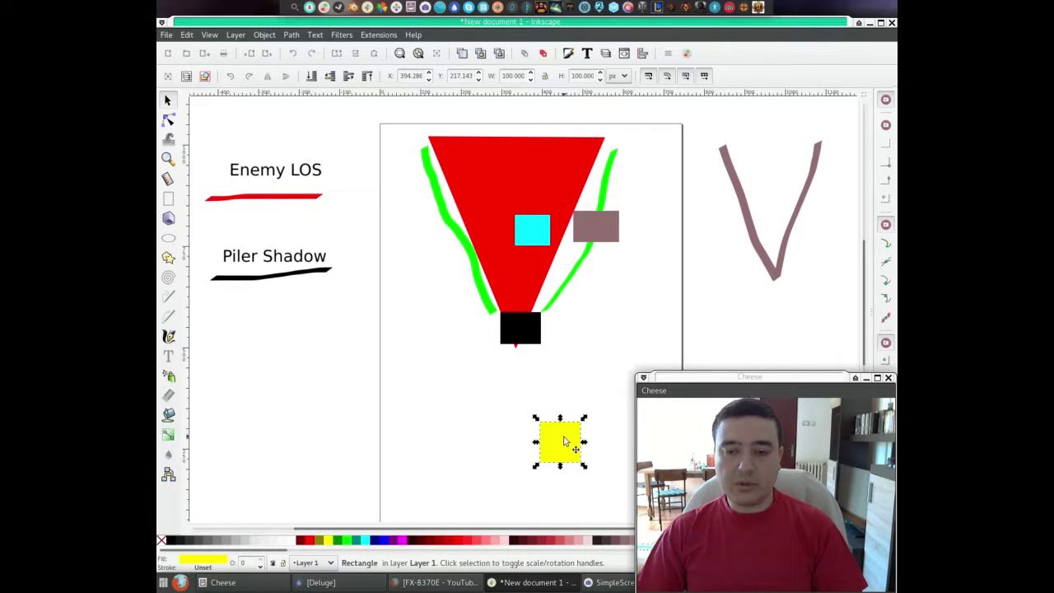
- Move the red triangle left and rotate it counterclockwise so its narrow tip points down-right to the black rectangle
click(596, 216)
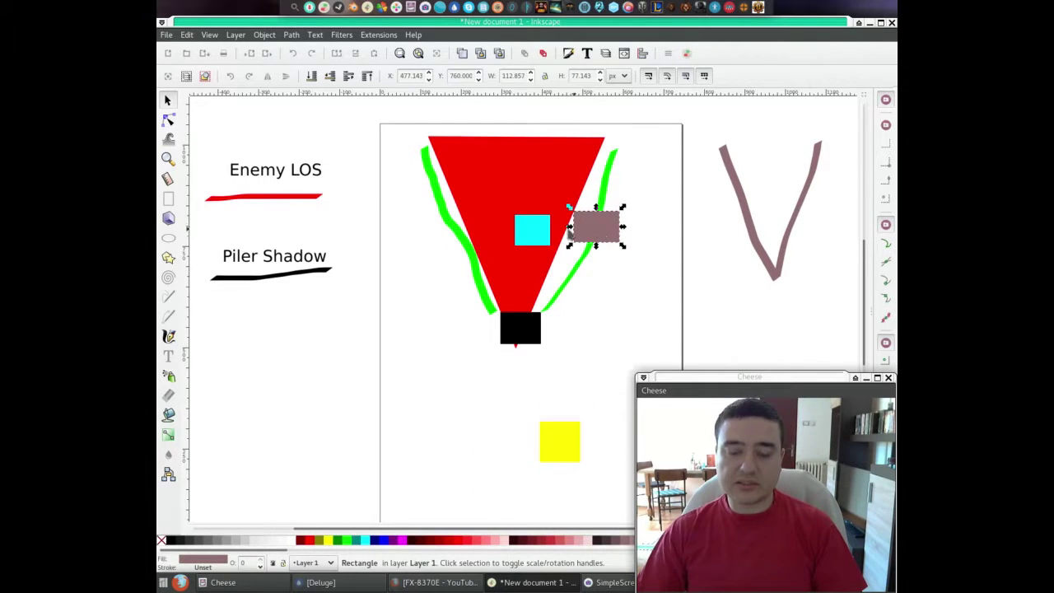
drag(460, 171, 357, 166)
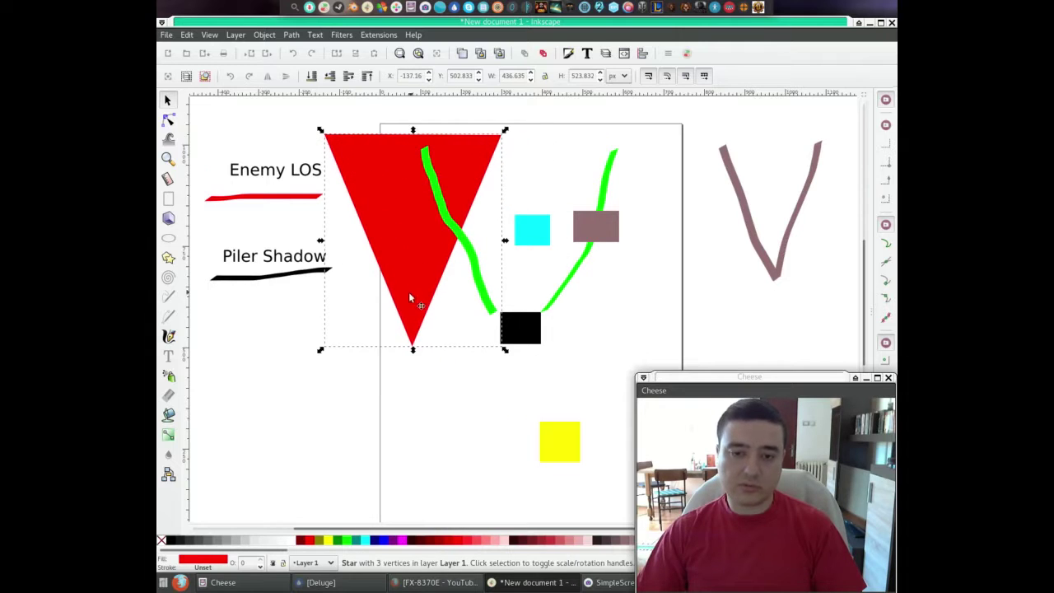
click(407, 305)
drag(506, 352, 377, 319)
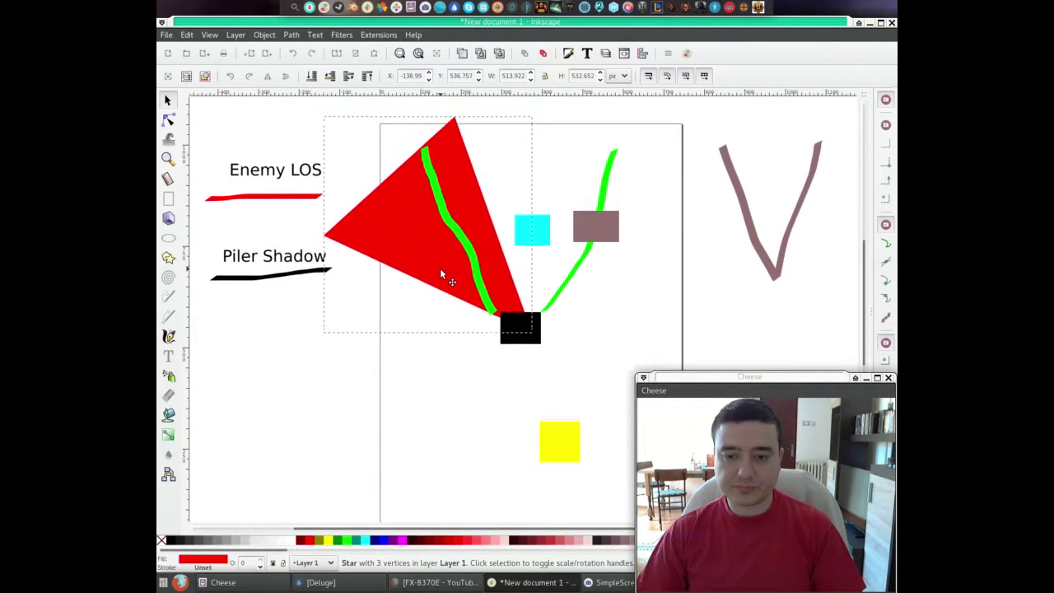
- Rotate the left green stroke counterclockwise and place it along the lower edge of the rotated red triangle
drag(473, 243, 377, 297)
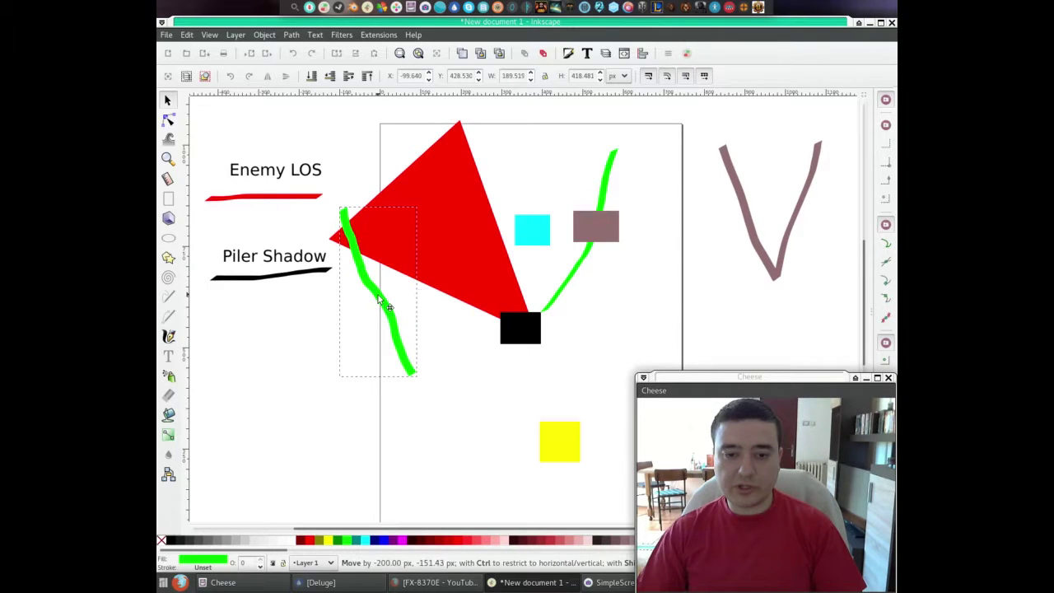
drag(418, 379, 463, 341)
drag(388, 302, 428, 306)
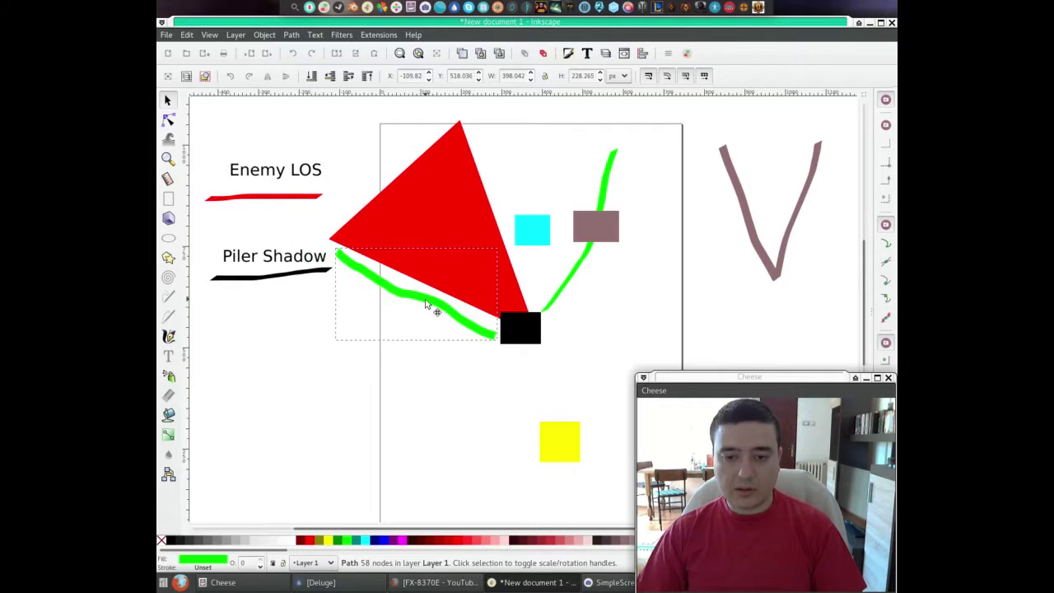
- Rotate the right green stroke counterclockwise to follow the red triangle's right edge and move the cyan rectangle into the triangle
click(578, 281)
click(626, 325)
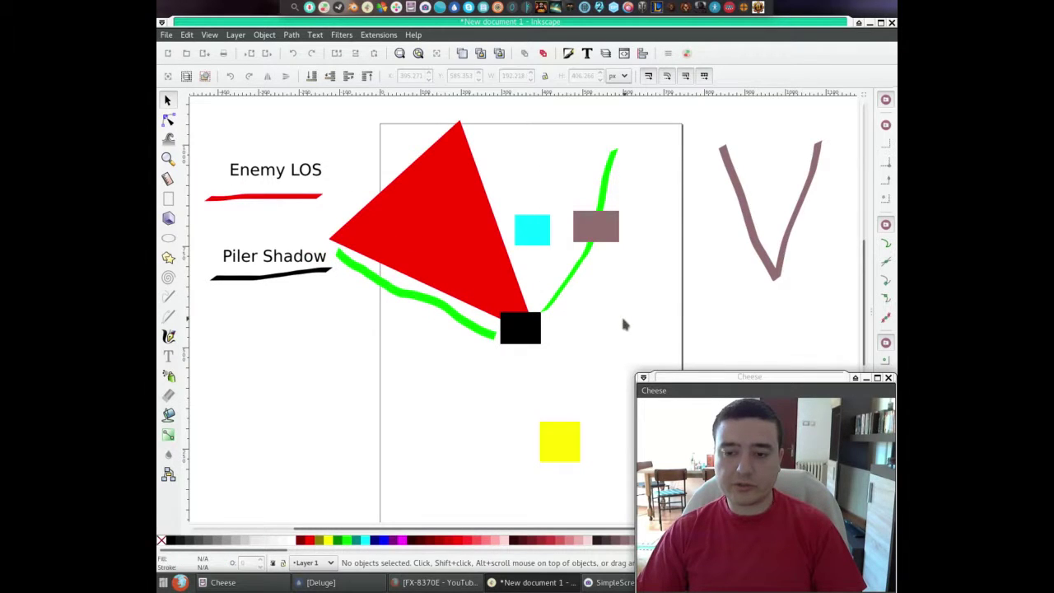
click(567, 290)
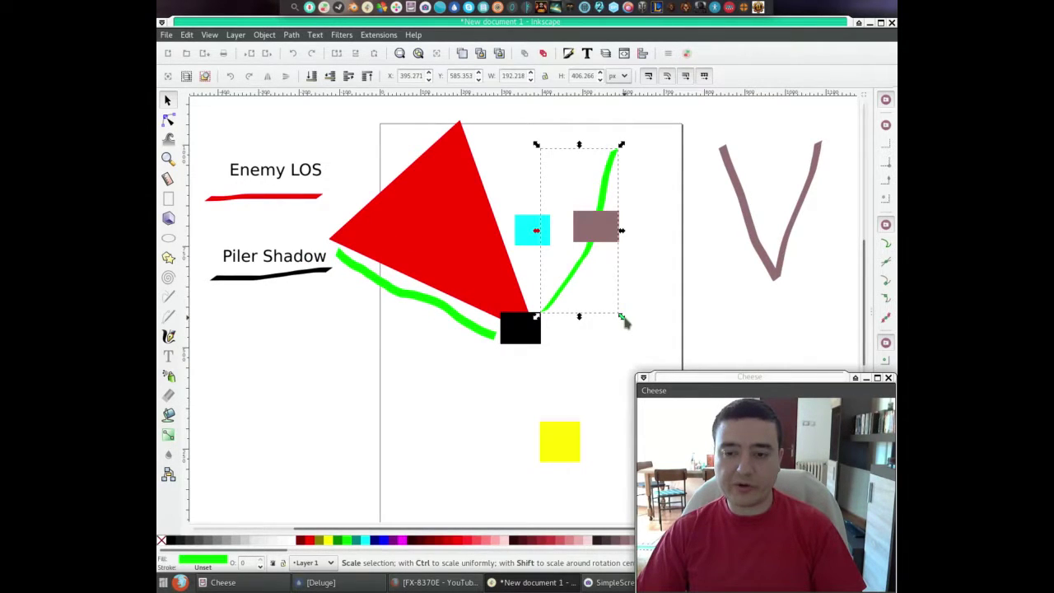
click(600, 305)
click(586, 284)
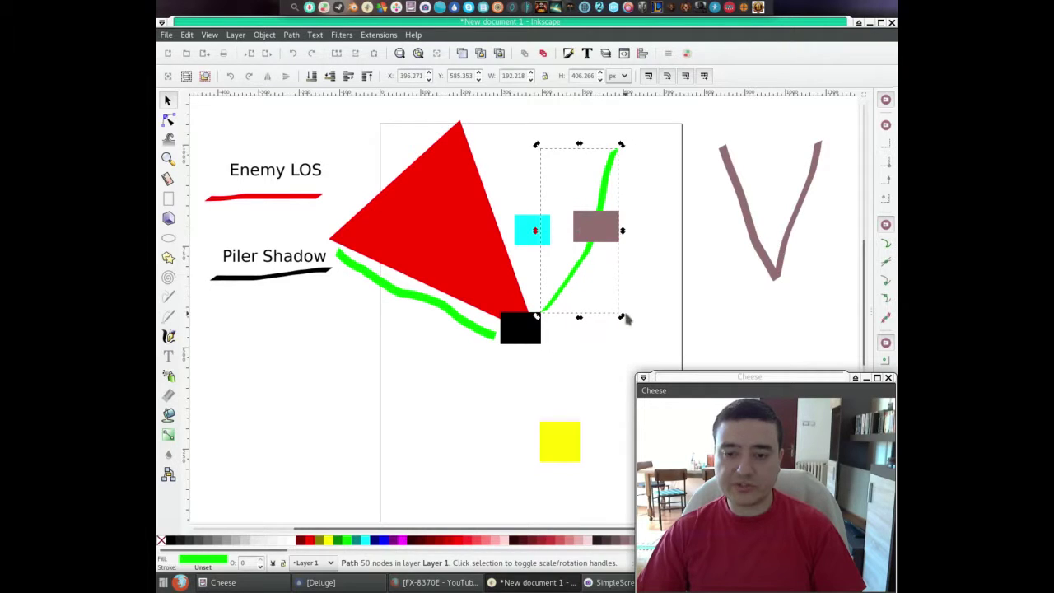
click(588, 282)
drag(623, 313, 461, 251)
click(607, 278)
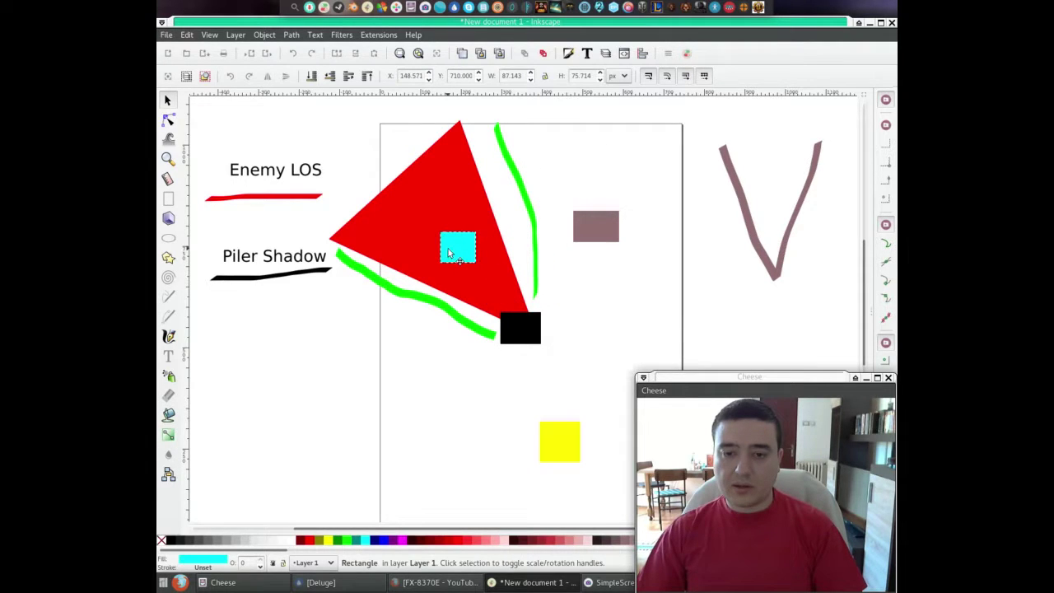
- Move the yellow square up and right, and delete the small stray object lying on the mauve rectangle
drag(548, 428, 584, 394)
click(601, 236)
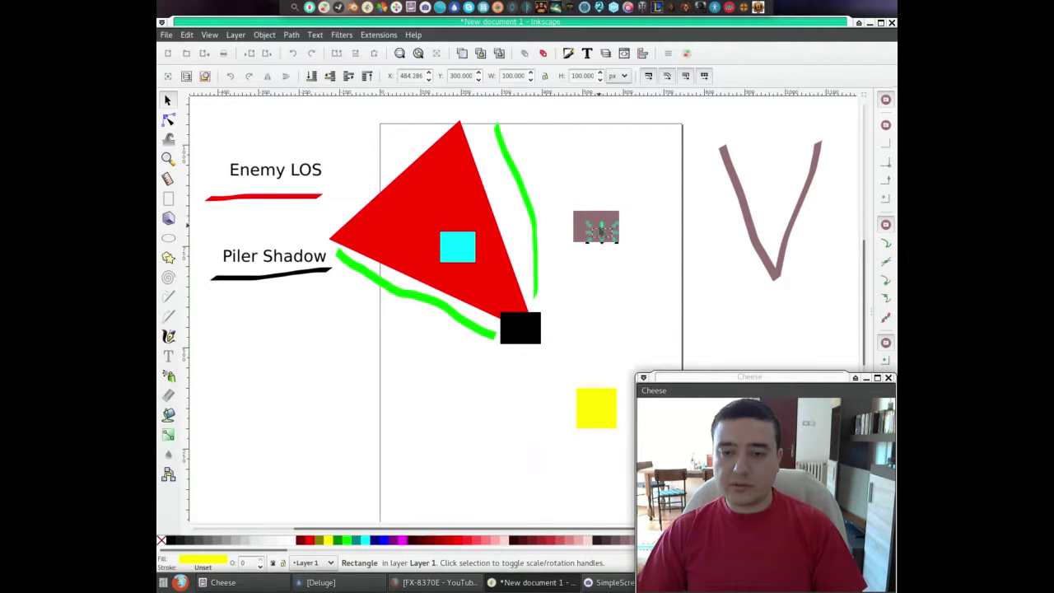
drag(593, 237, 665, 194)
key(Delete)
click(601, 231)
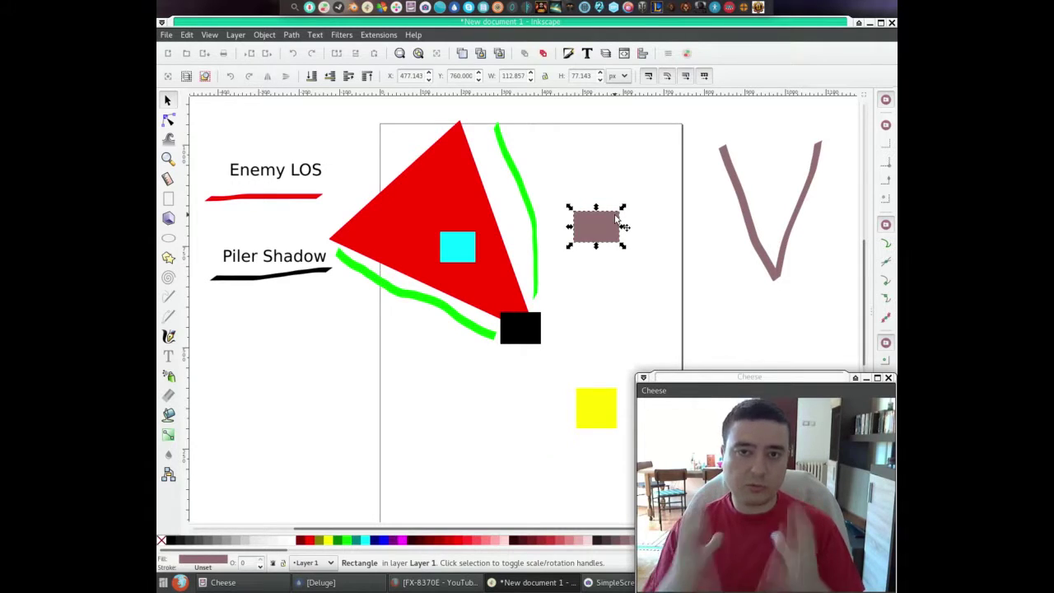
click(593, 401)
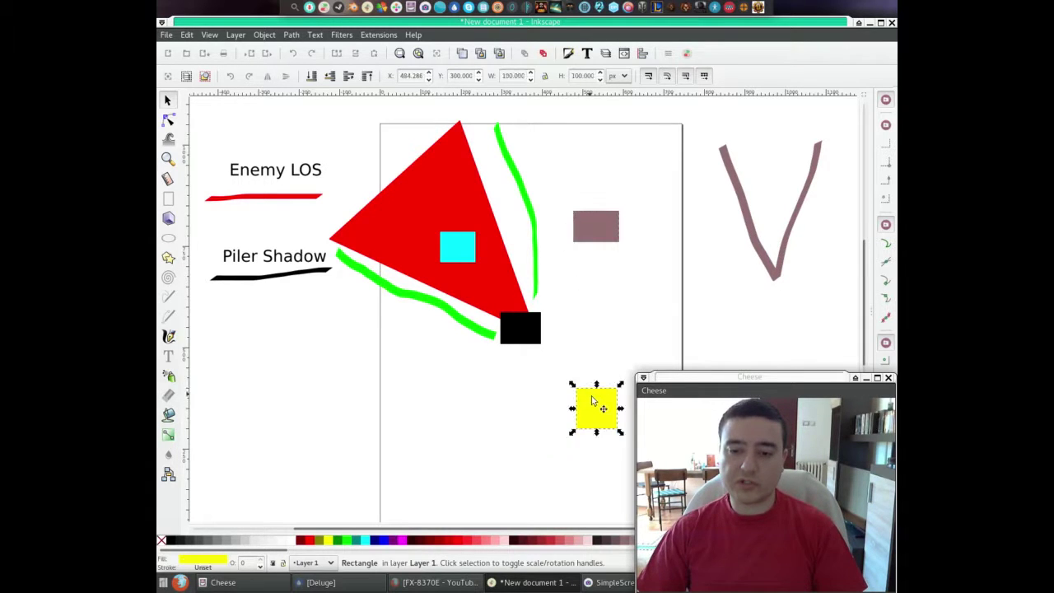
click(448, 254)
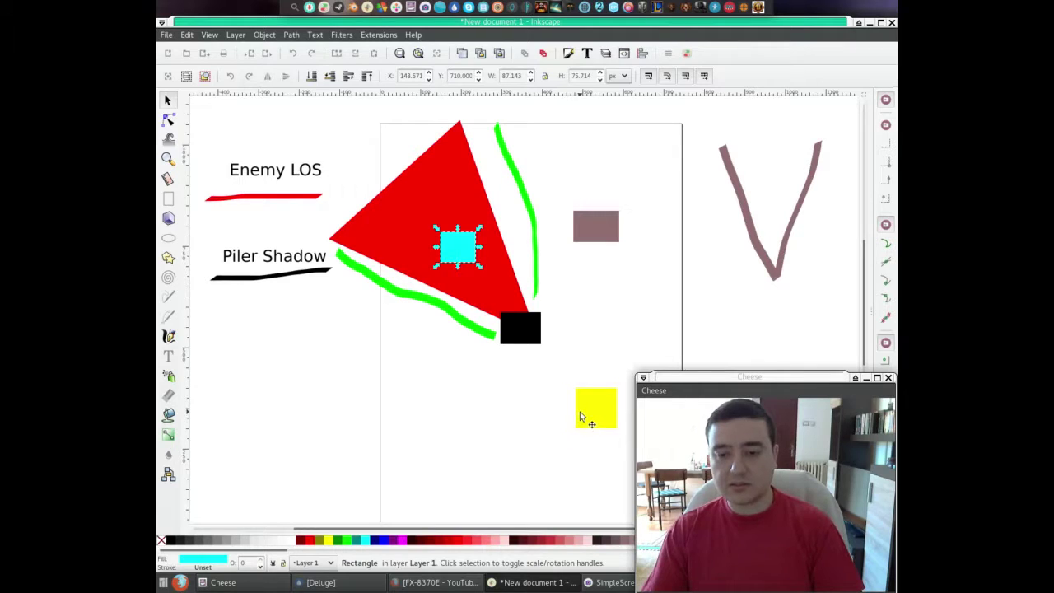
click(583, 416)
click(458, 251)
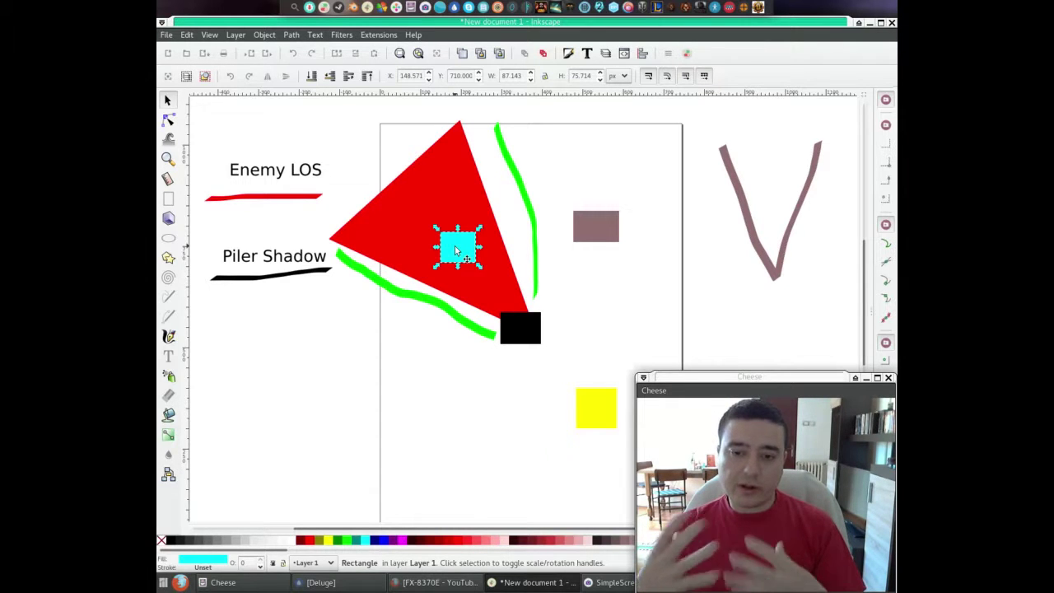
click(604, 409)
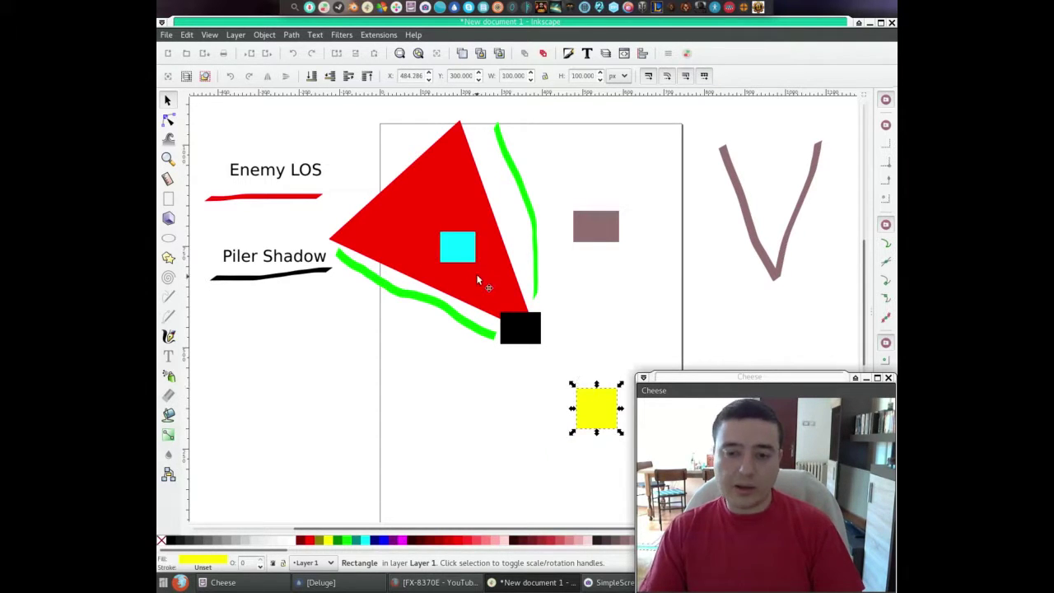
click(460, 258)
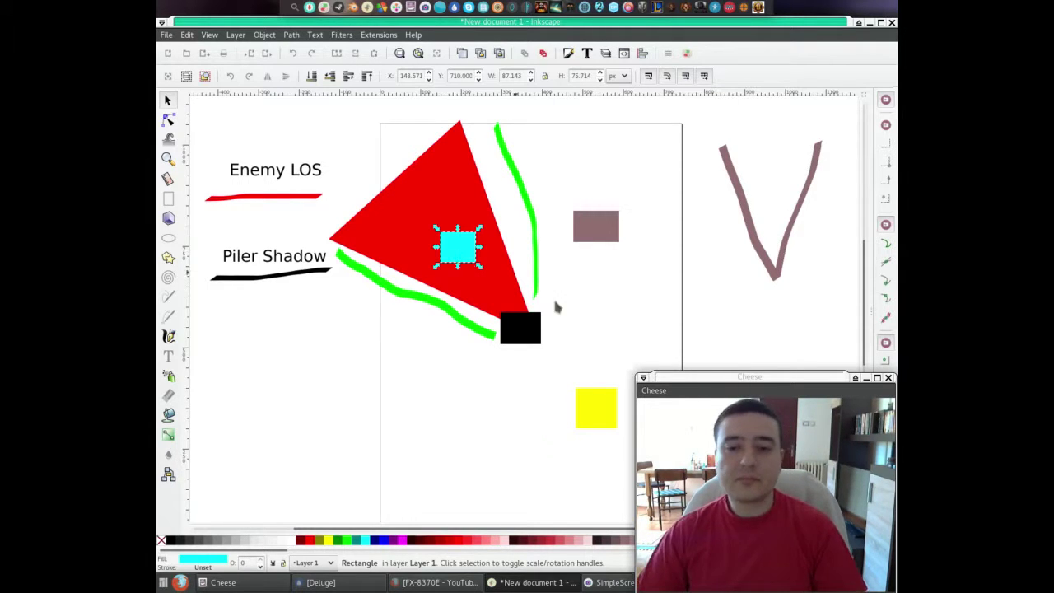
click(601, 425)
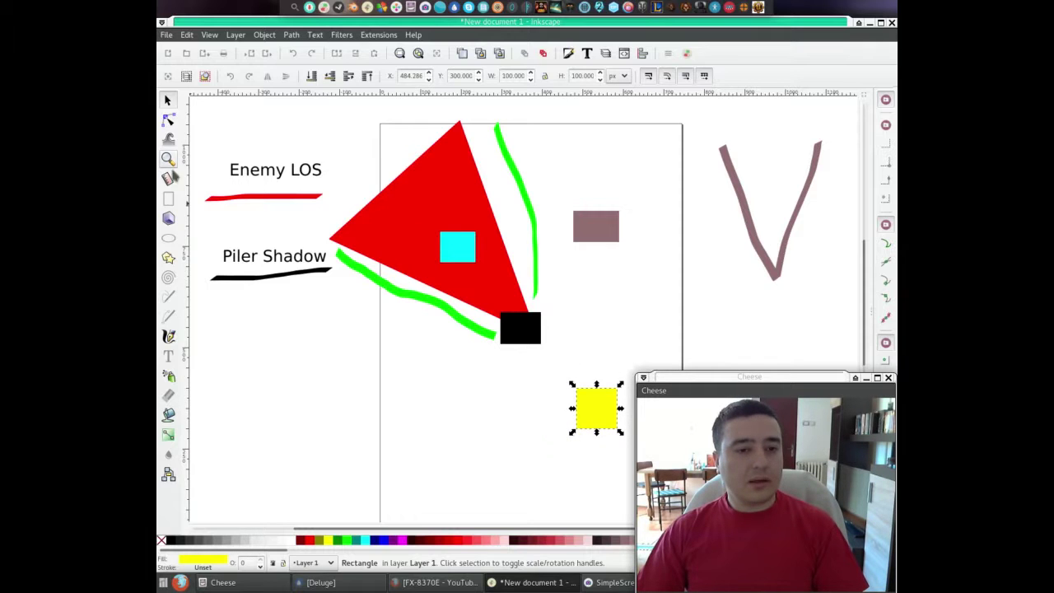
- Copy and paste the red triangle, and place the copy with its lower tip at the yellow square
click(400, 238)
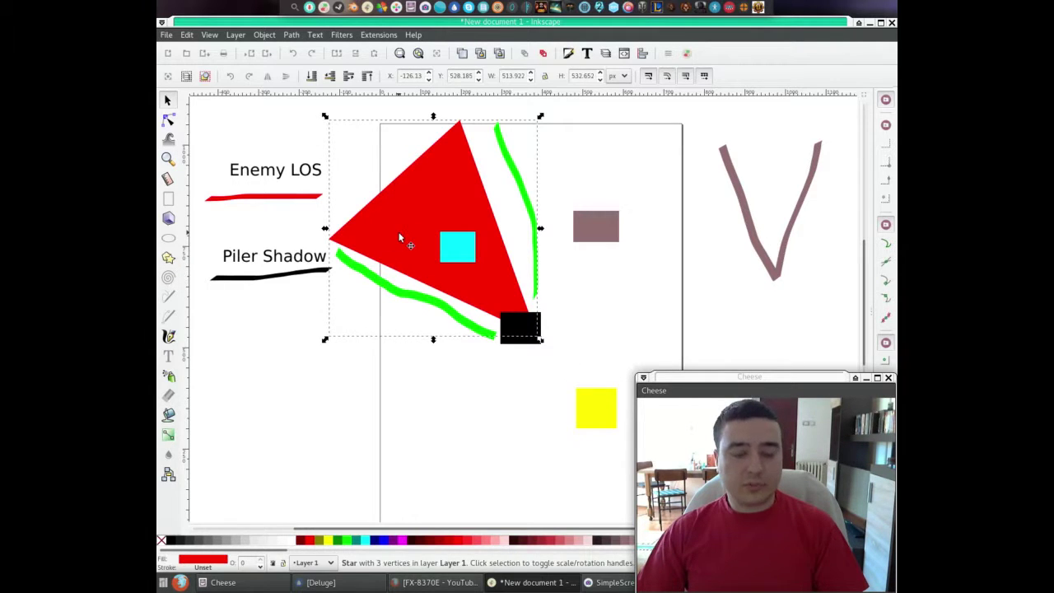
right_click(400, 238)
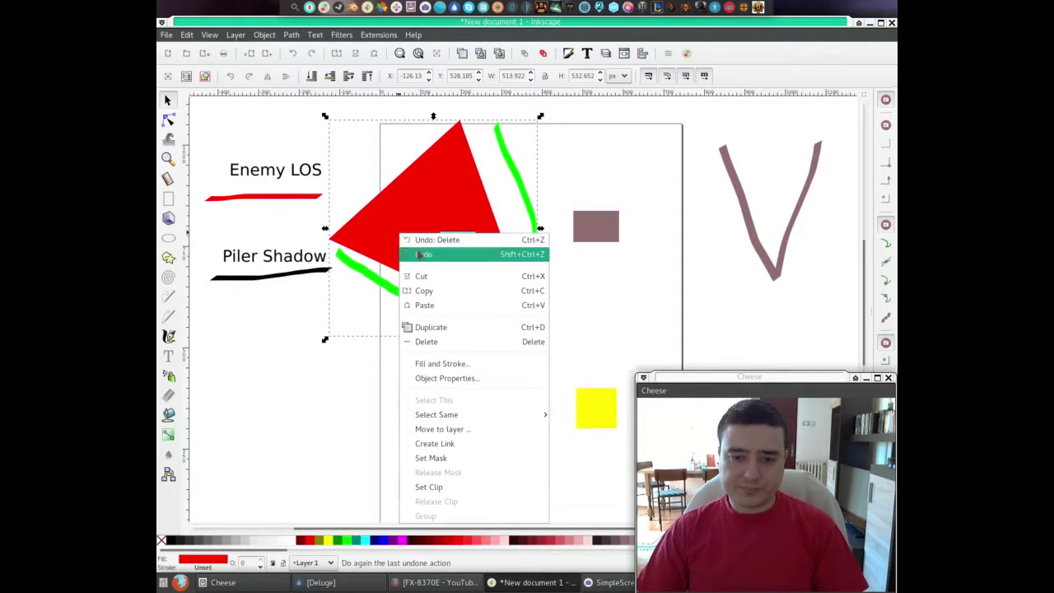
click(456, 290)
right_click(577, 367)
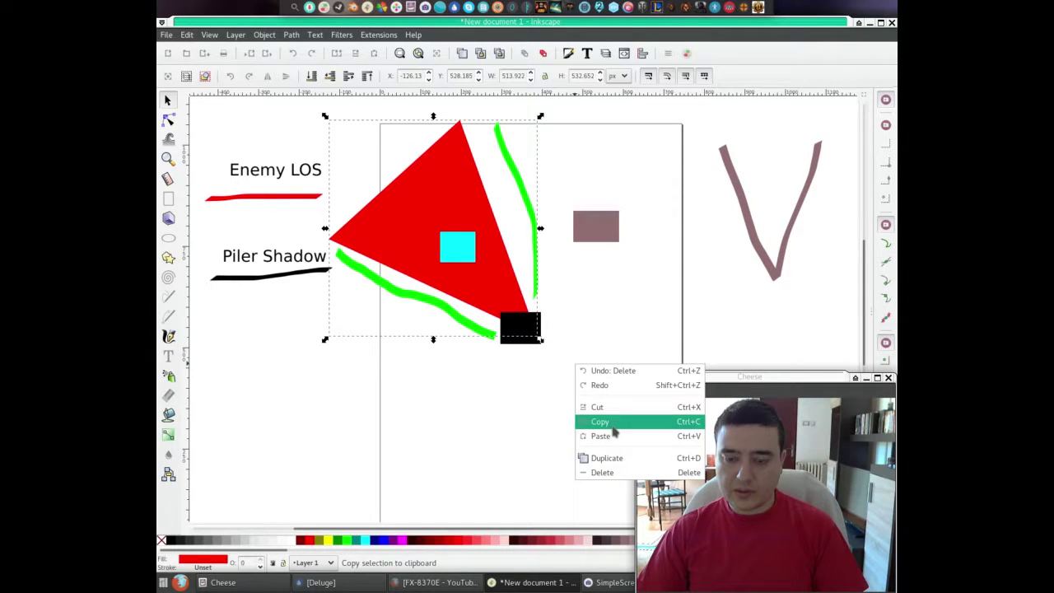
click(601, 435)
drag(579, 425, 457, 280)
- Lower the copied triangle behind all other shapes and fill it with light pink
click(313, 76)
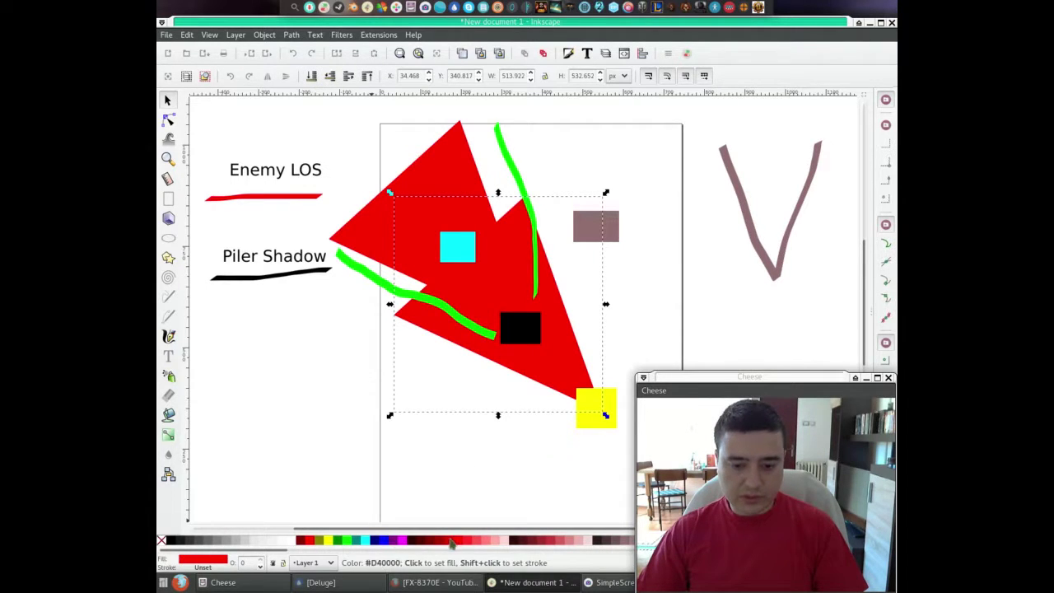
click(499, 541)
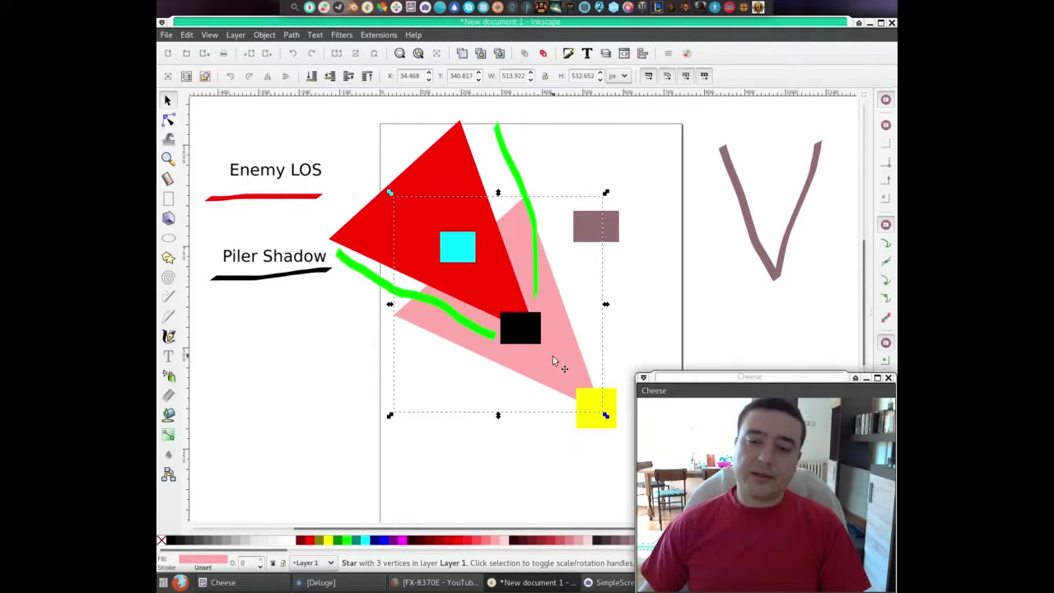
click(593, 396)
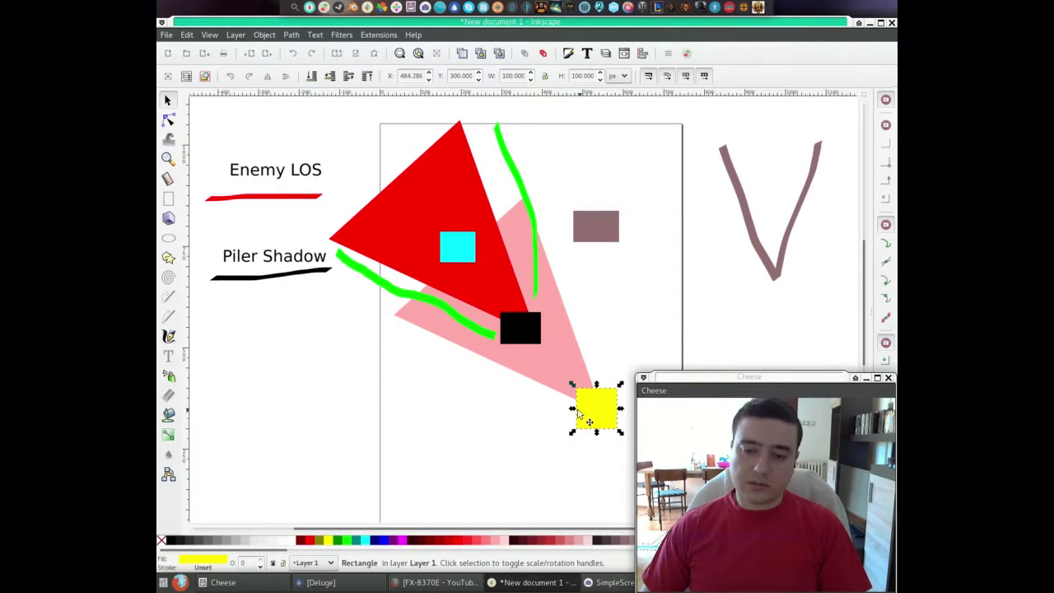
click(557, 367)
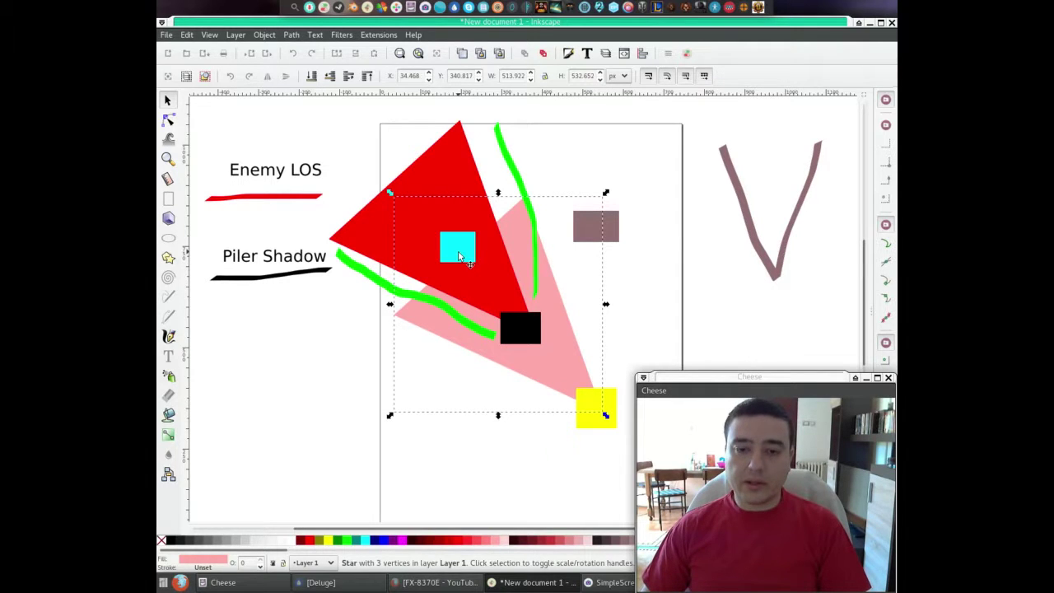
click(459, 257)
click(567, 383)
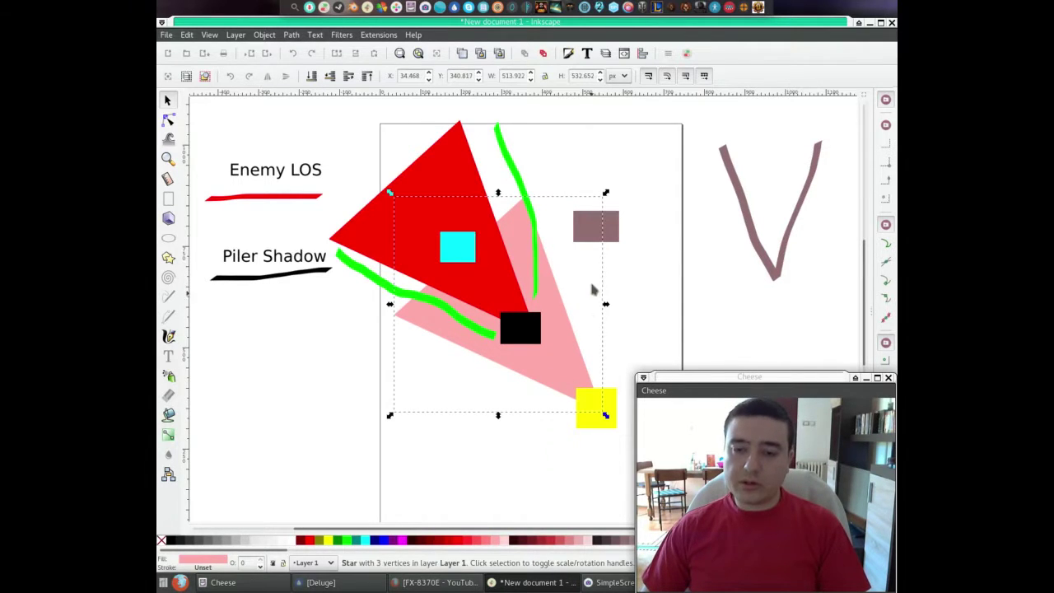
click(595, 238)
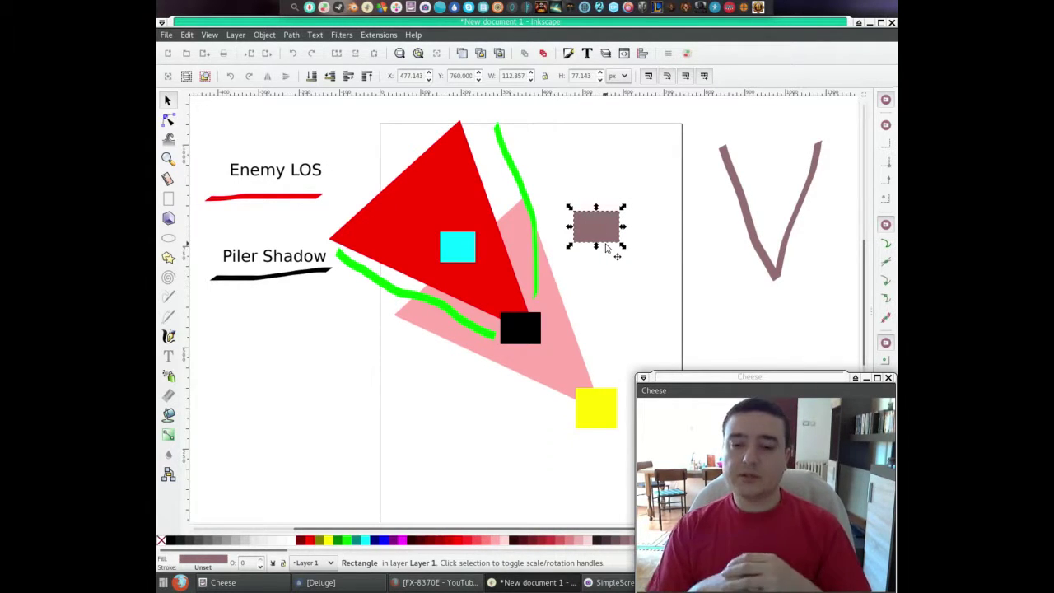
click(555, 393)
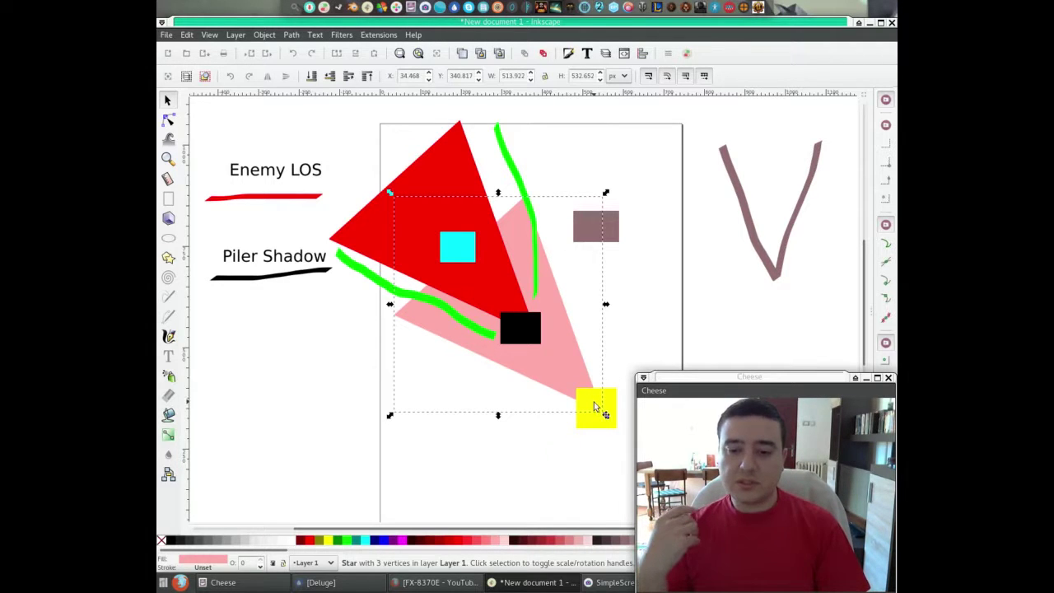
- Move the yellow square up to just below the mauve rectangle and shift the pink triangle so its tip meets it
drag(594, 402, 600, 256)
drag(565, 341, 581, 201)
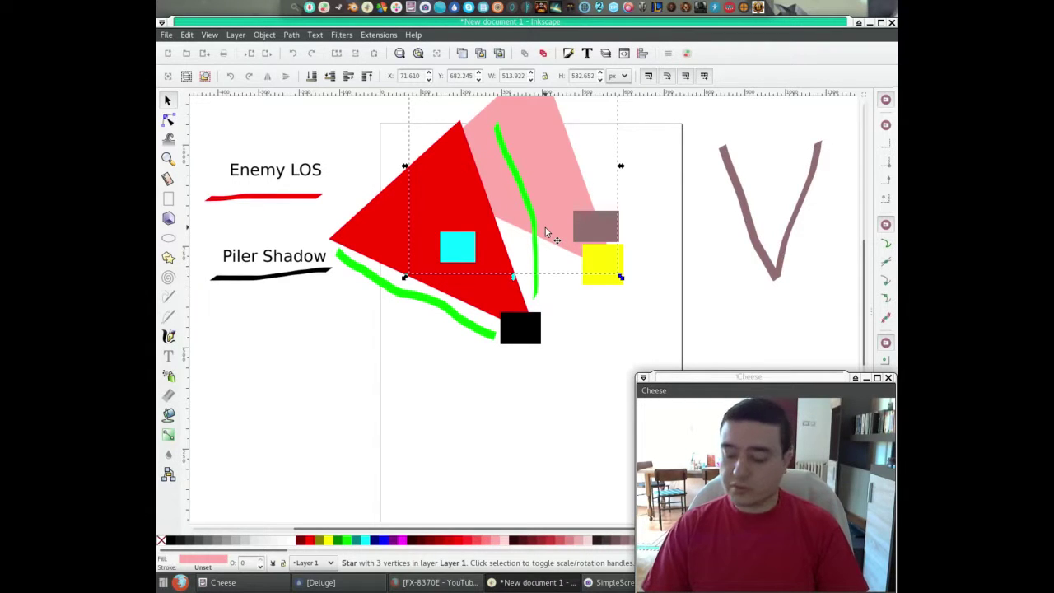
mouse_move(551, 194)
mouse_down()
mouse_move(597, 198)
mouse_move(555, 198)
mouse_up()
- Move the cyan rectangle below the lower green stroke, and from there to the red triangle's right edge above the black rectangle
click(452, 258)
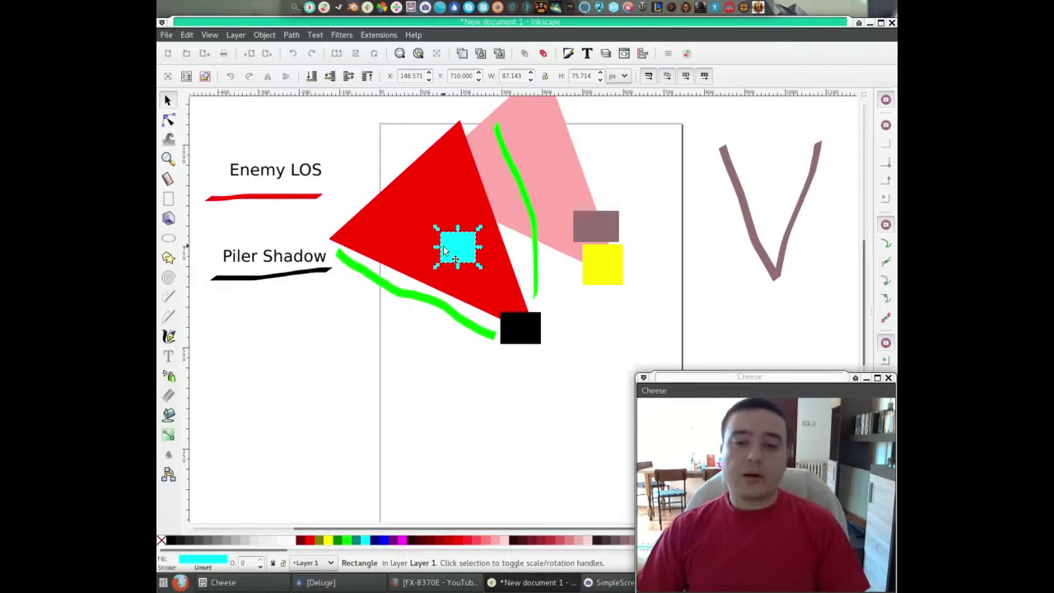
mouse_move(445, 250)
mouse_down()
mouse_move(420, 338)
mouse_move(412, 314)
mouse_move(428, 309)
mouse_move(419, 343)
mouse_up()
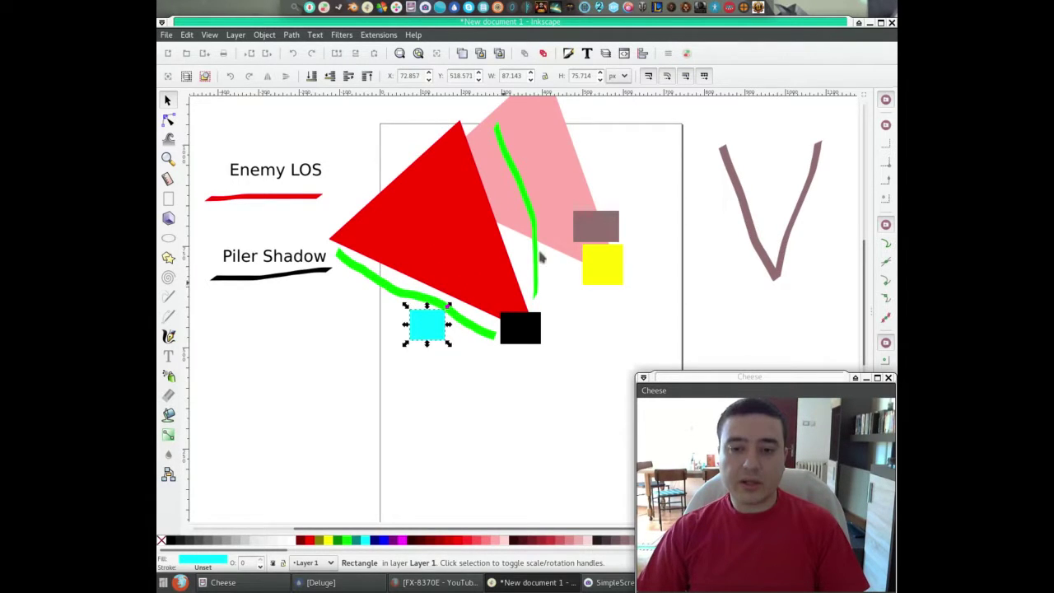
click(540, 171)
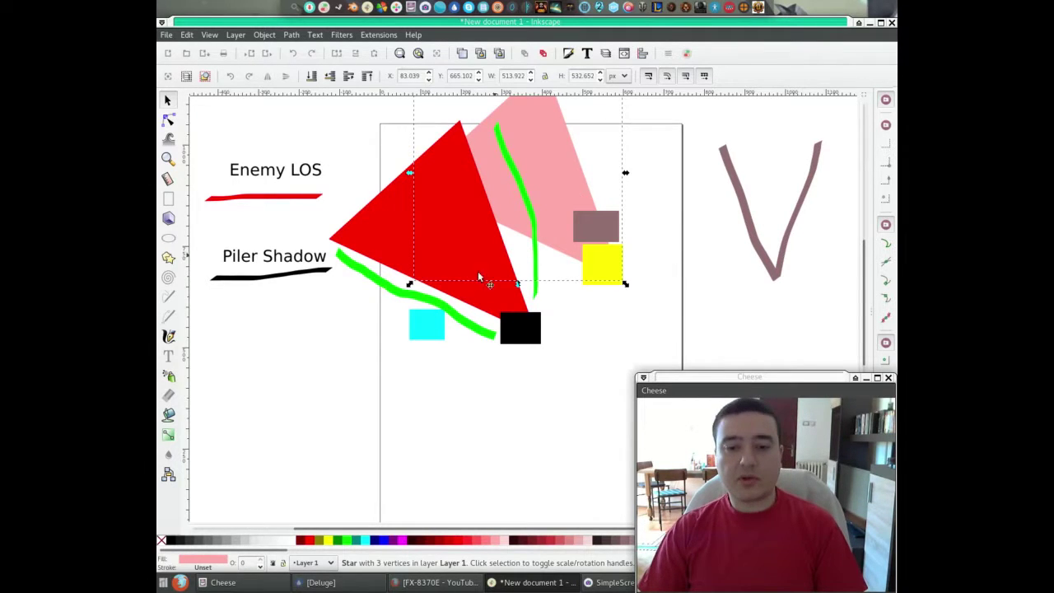
mouse_move(430, 323)
mouse_down()
mouse_move(508, 270)
mouse_move(555, 270)
mouse_move(532, 274)
mouse_up()
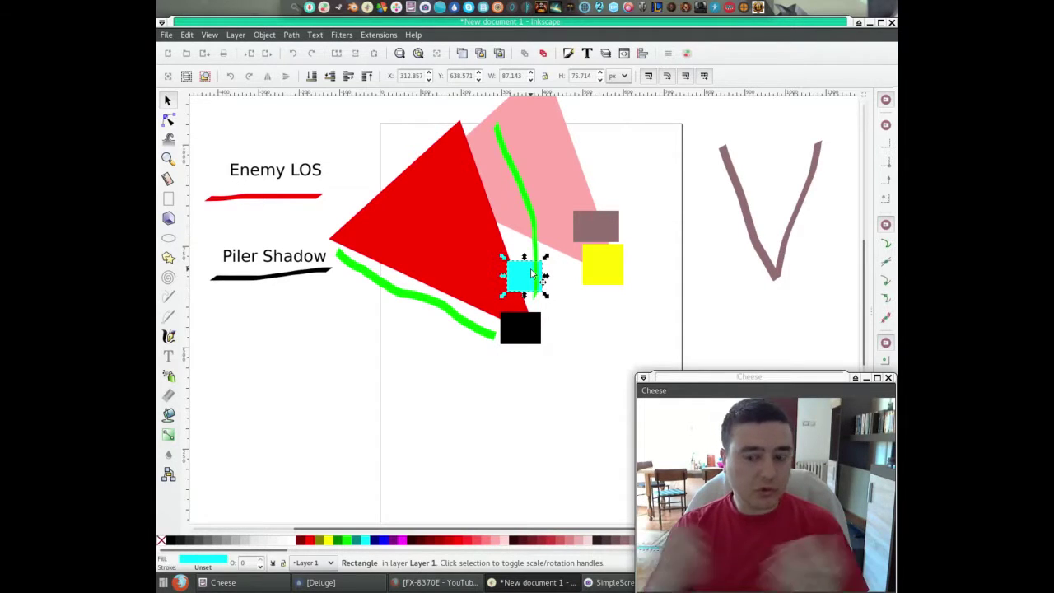
- Draw two curved light-pink calligraphic arrows linking the Enemy LOS and Piler Shadow labels, one on each side
click(544, 178)
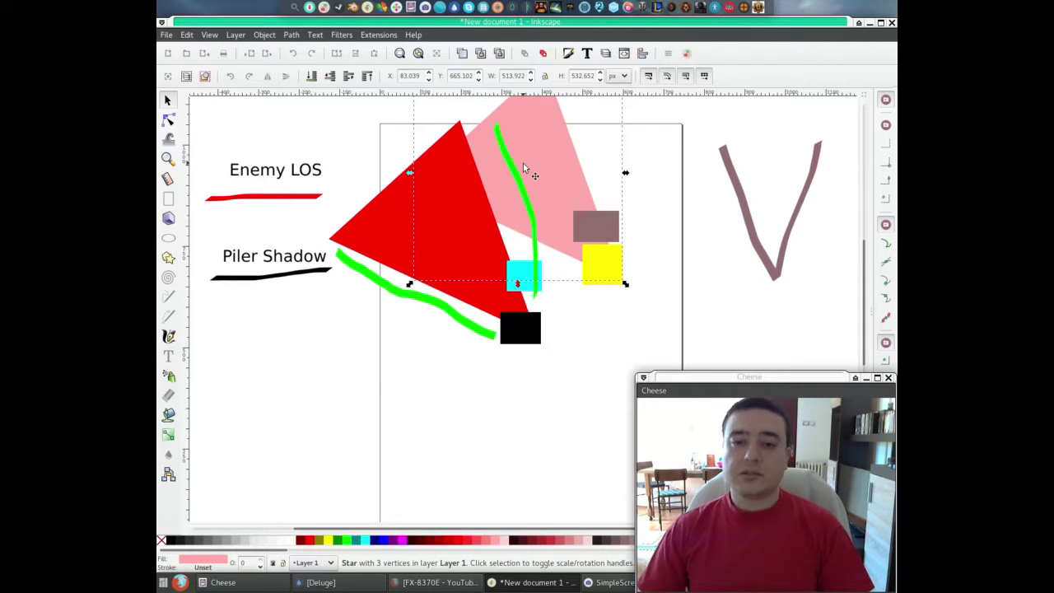
click(560, 205)
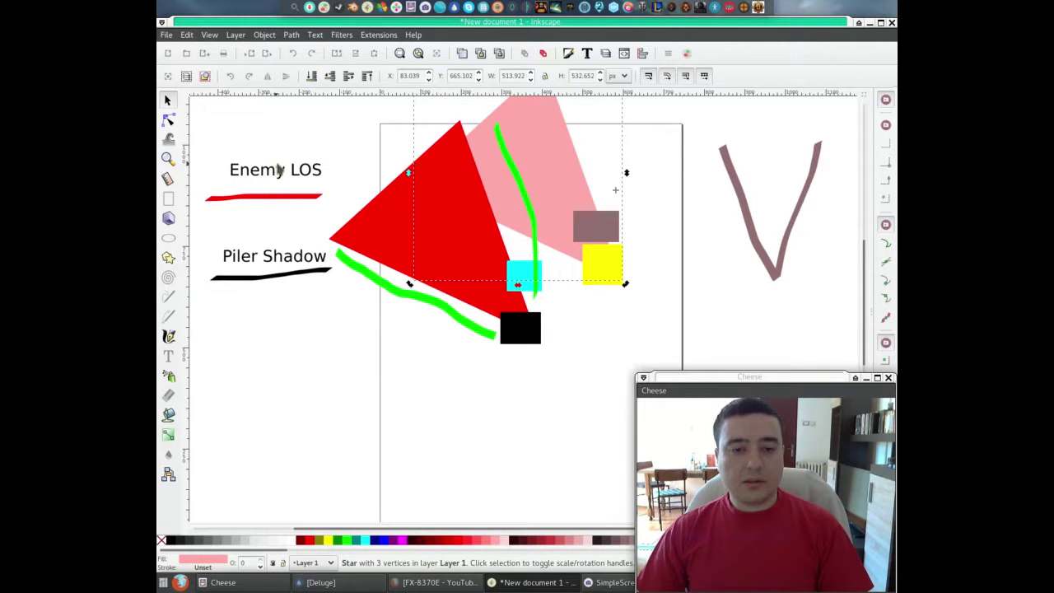
click(208, 147)
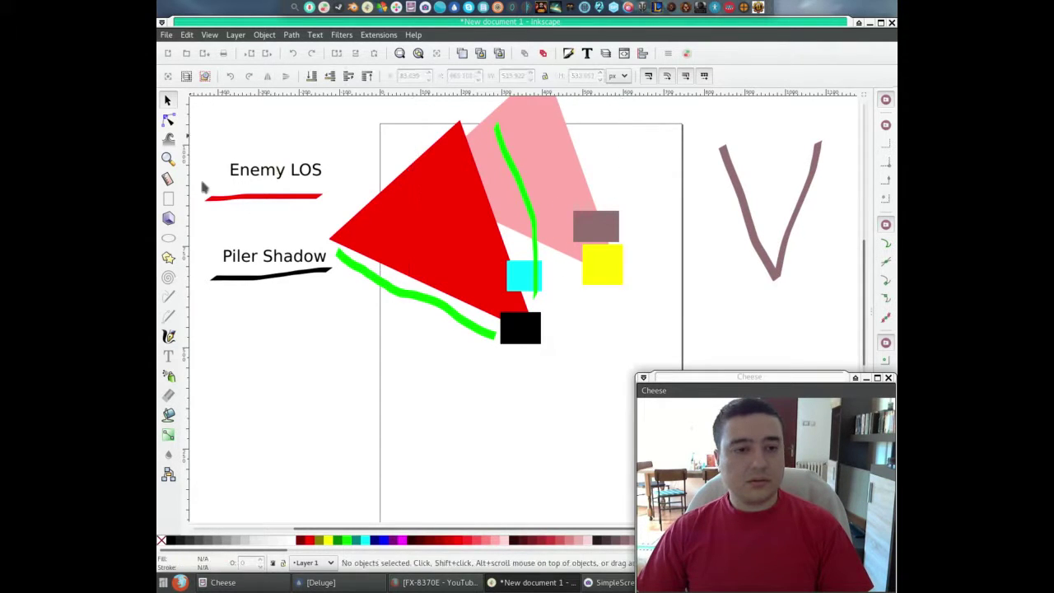
click(169, 336)
mouse_move(218, 168)
mouse_down()
mouse_move(194, 177)
mouse_move(186, 211)
mouse_move(211, 241)
mouse_move(225, 244)
mouse_move(226, 229)
mouse_move(206, 249)
mouse_up()
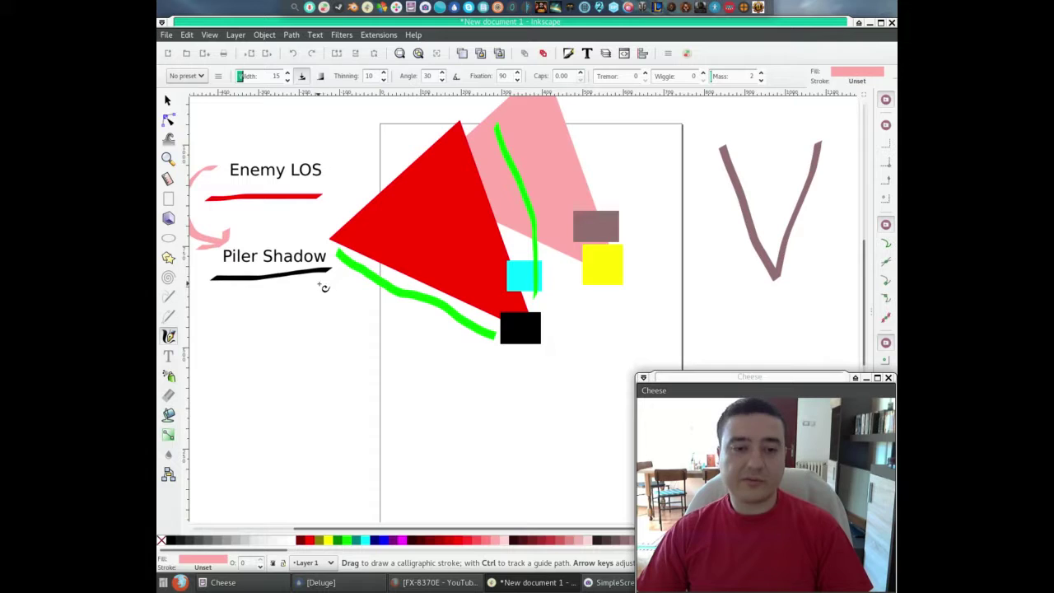
mouse_move(317, 243)
mouse_down()
mouse_move(342, 190)
mouse_move(331, 168)
mouse_move(324, 188)
mouse_move(332, 171)
mouse_move(363, 172)
mouse_up()
click(168, 99)
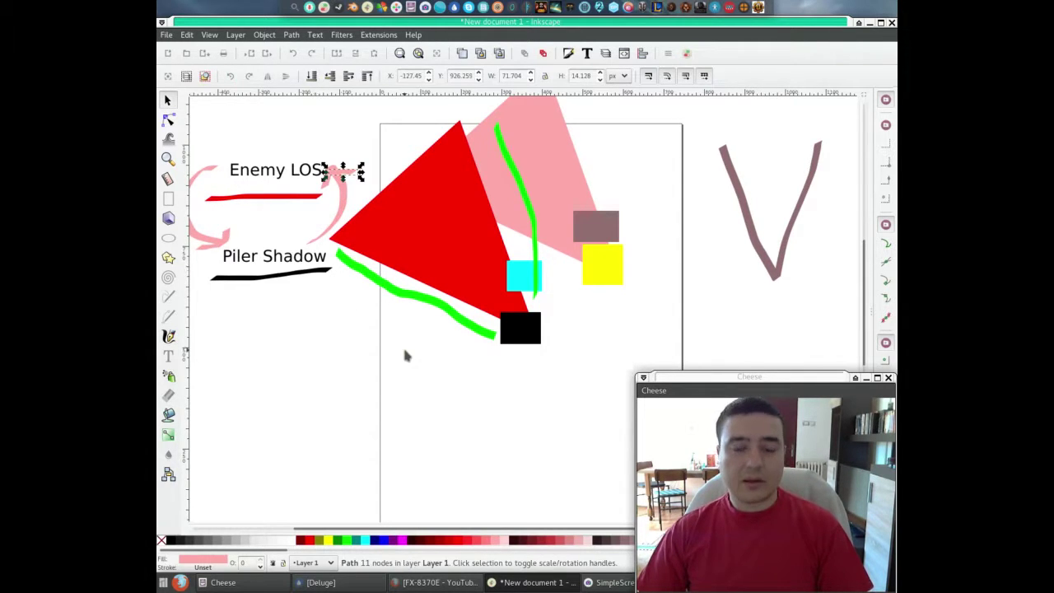
- Move the cyan rectangle left into the red triangle, just above its tip at the black rectangle
click(425, 218)
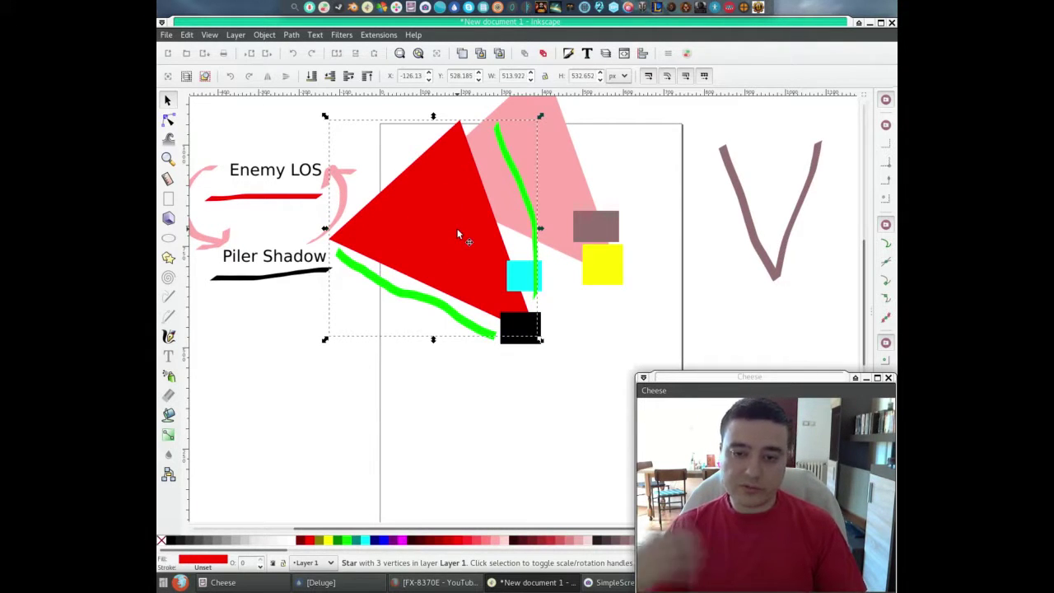
click(441, 306)
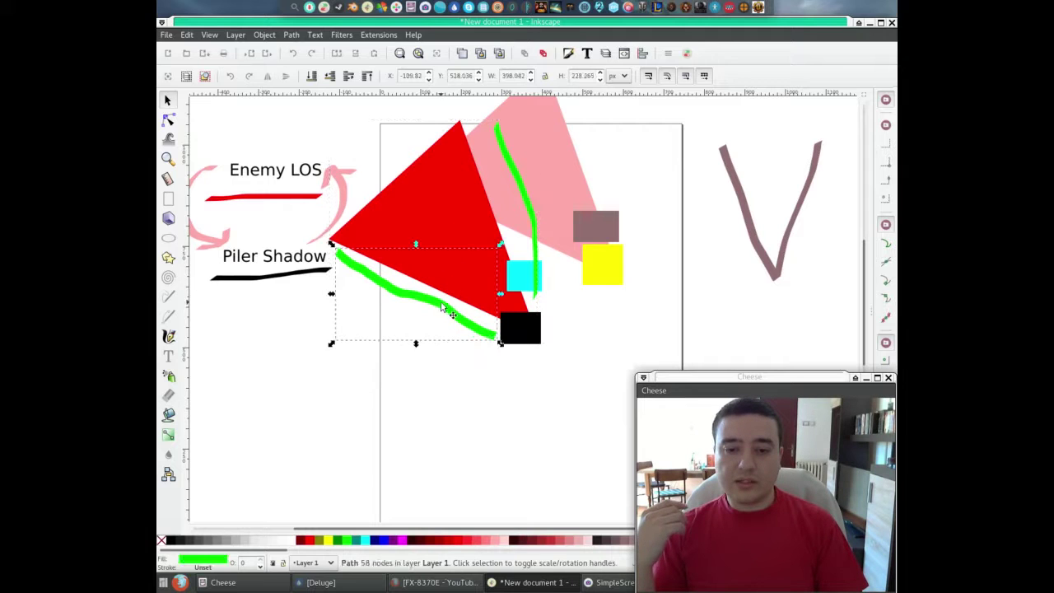
click(531, 219)
drag(515, 272, 470, 274)
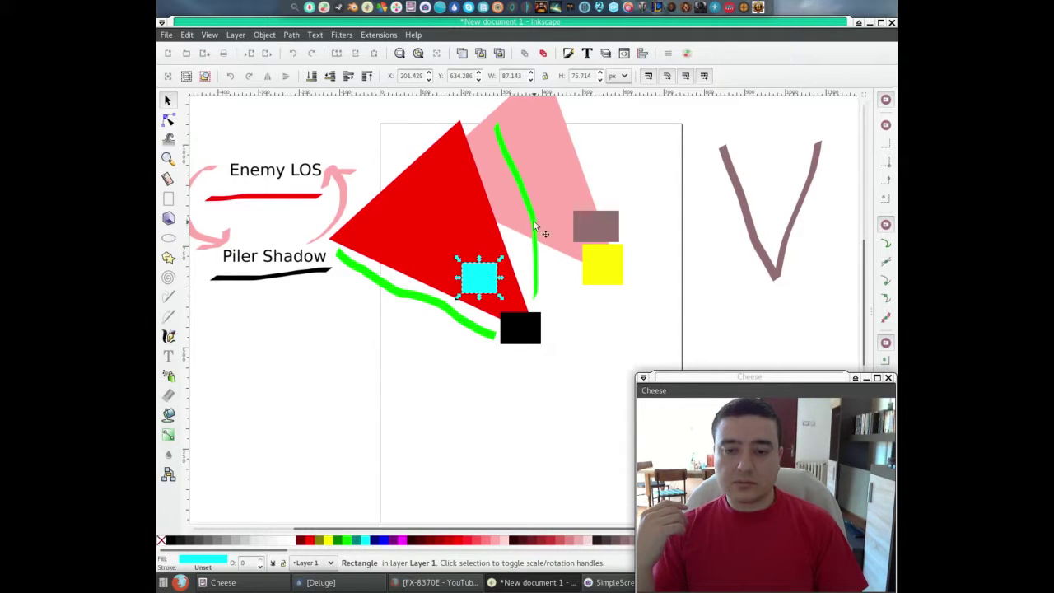
- Move the mauve V stroke onto the red triangle and rotate it about 38° so its tip points toward the black rectangle
click(536, 219)
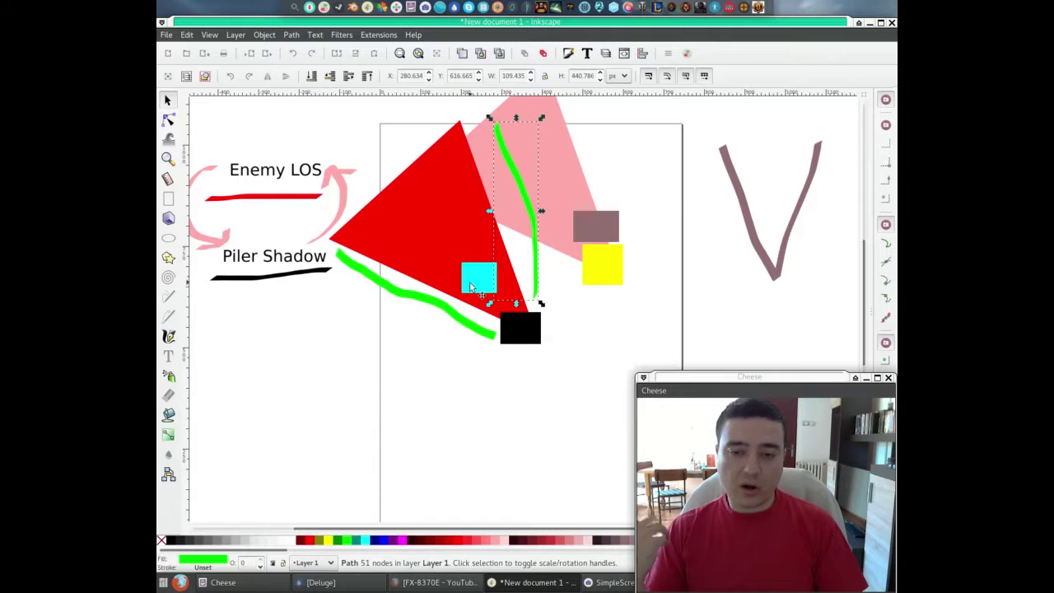
click(557, 229)
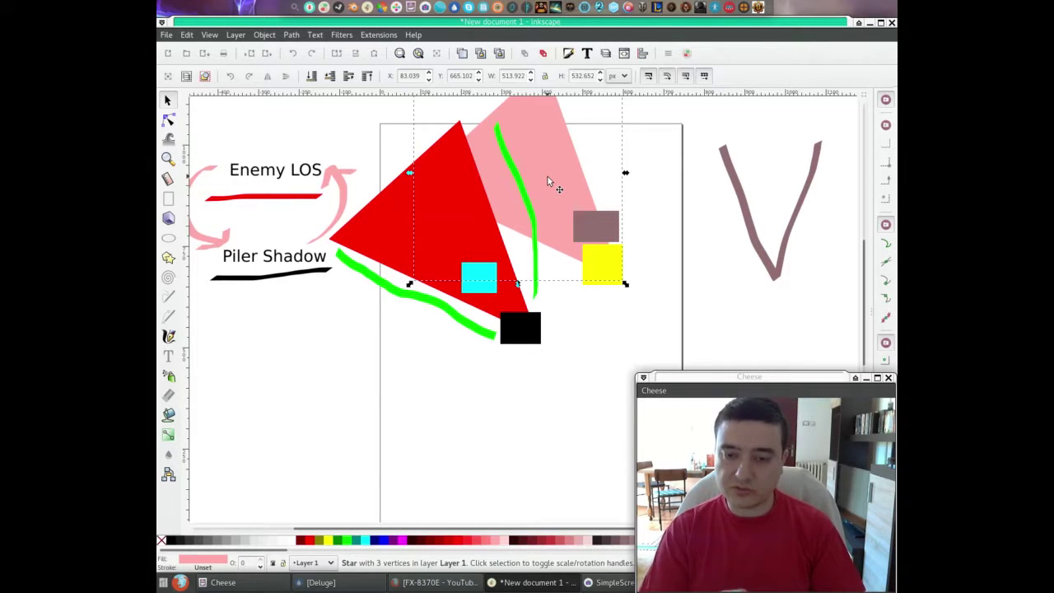
click(760, 224)
mouse_move(760, 224)
mouse_down()
mouse_move(441, 258)
mouse_move(423, 251)
mouse_up()
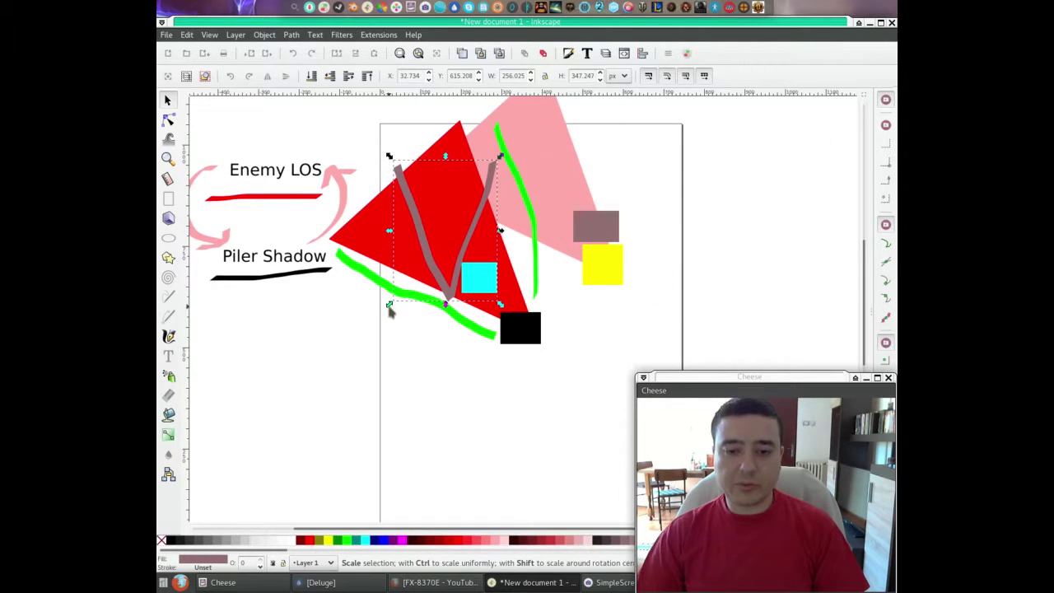
click(426, 275)
drag(392, 305, 442, 306)
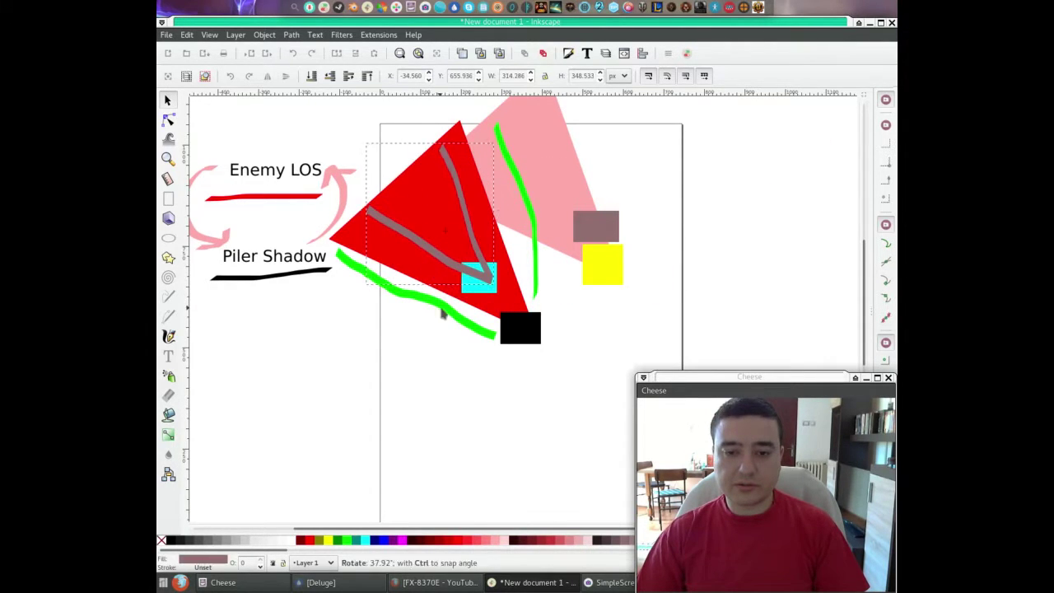
drag(430, 142, 445, 266)
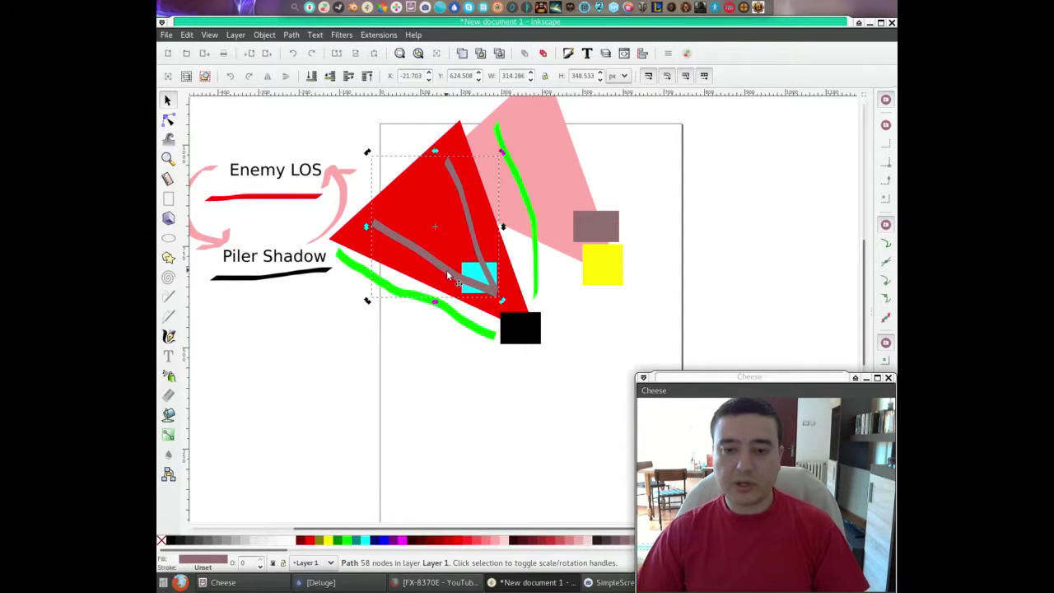
drag(457, 202, 452, 205)
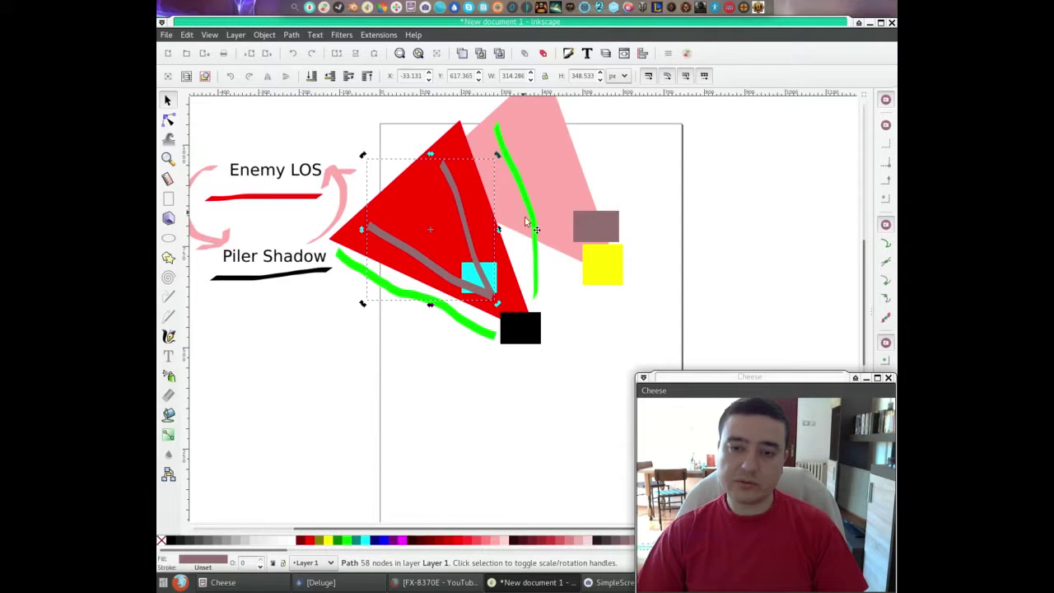
- Draw a small light-pink calligraphic arrow pointing from the mauve V's lower arm toward the lower green stroke
click(168, 336)
mouse_move(401, 262)
mouse_down()
mouse_move(388, 272)
mouse_move(405, 283)
mouse_up()
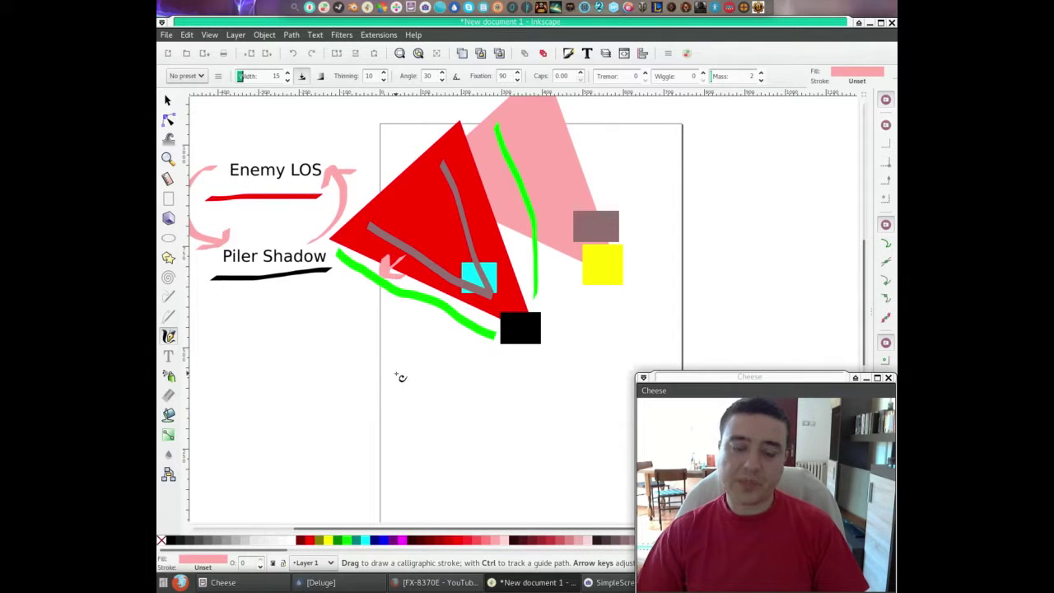
key(s)
click(389, 237)
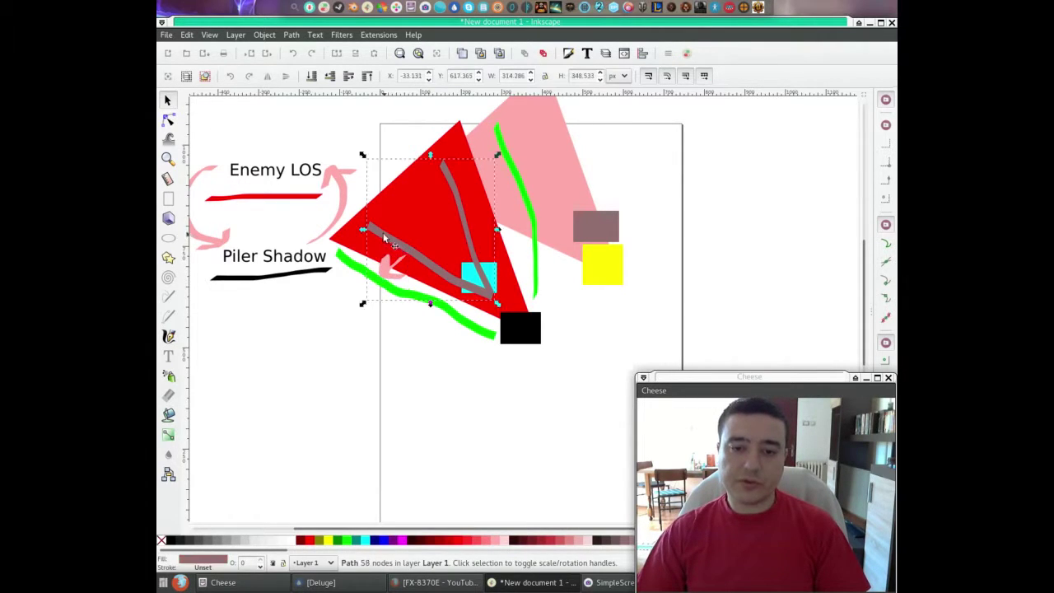
click(362, 272)
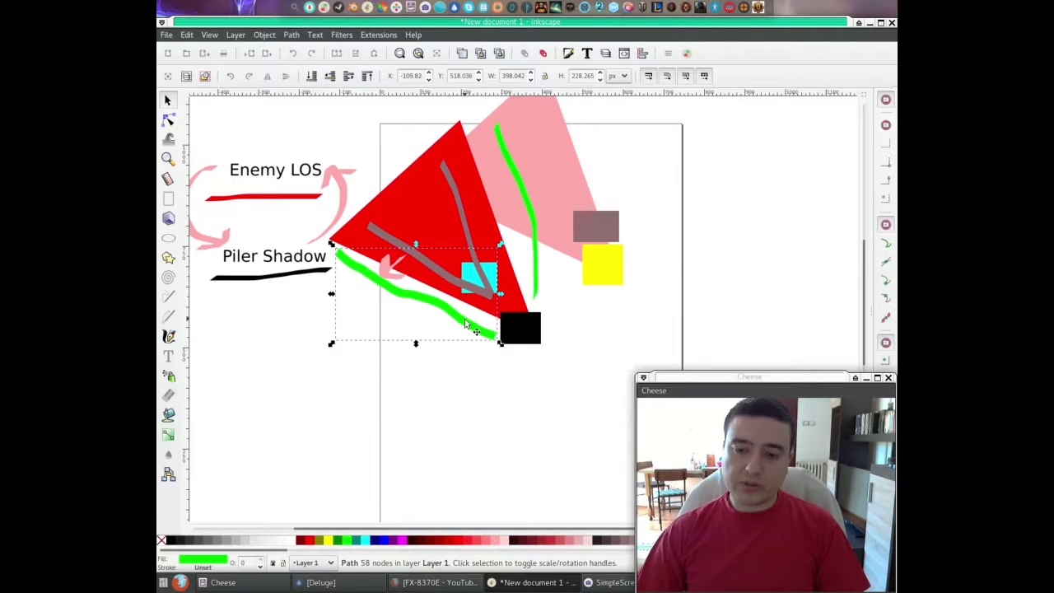
click(554, 199)
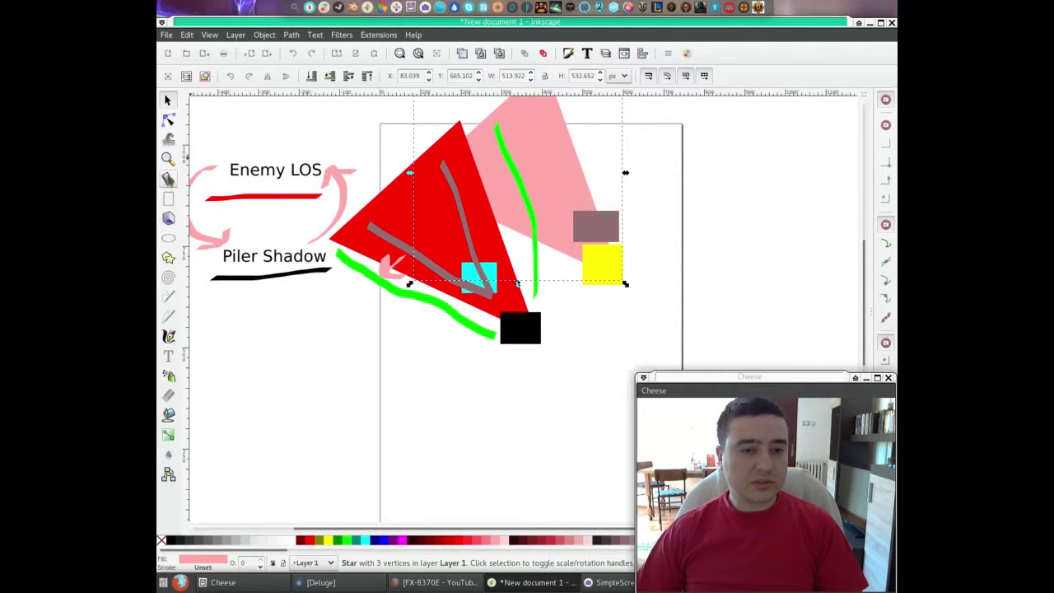
- Draw a yellow rectangle about 106 by 120 px below and to the right of the black rectangle
click(168, 199)
mouse_move(565, 358)
mouse_down()
mouse_move(593, 370)
mouse_move(608, 405)
mouse_up()
click(328, 539)
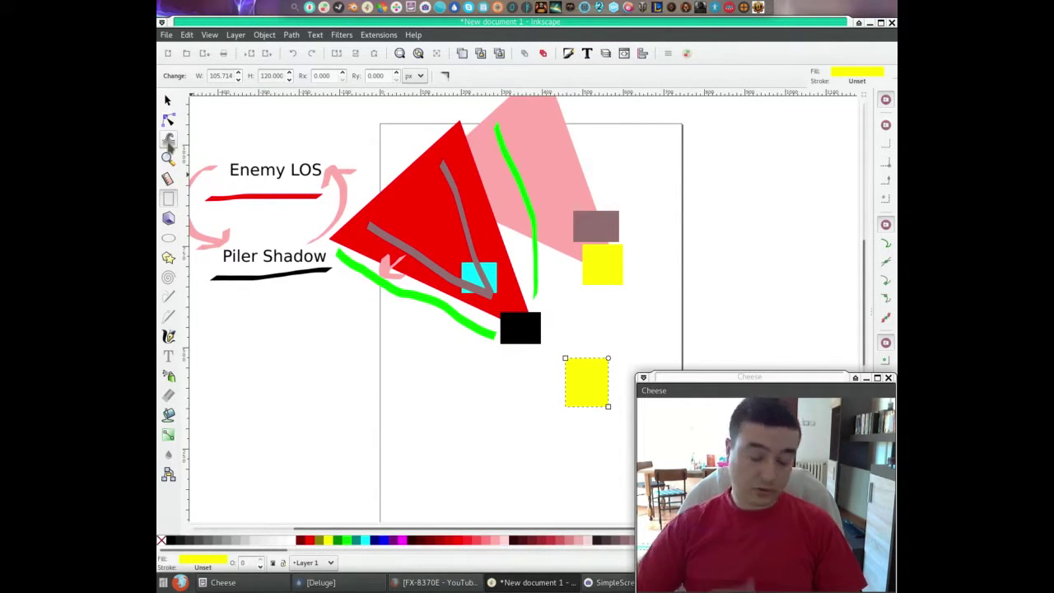
drag(546, 210, 537, 252)
key(Delete)
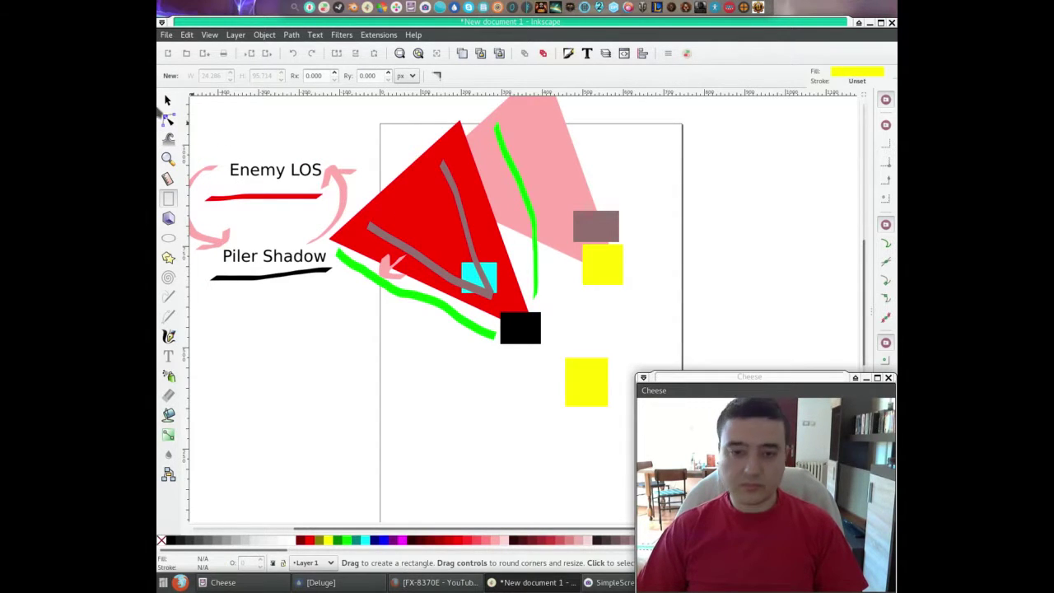
- Shift the pink triangle slightly up and left, and place a copy of it with its tip on the new yellow rectangle
click(168, 100)
drag(535, 164, 513, 152)
right_click(513, 153)
click(536, 211)
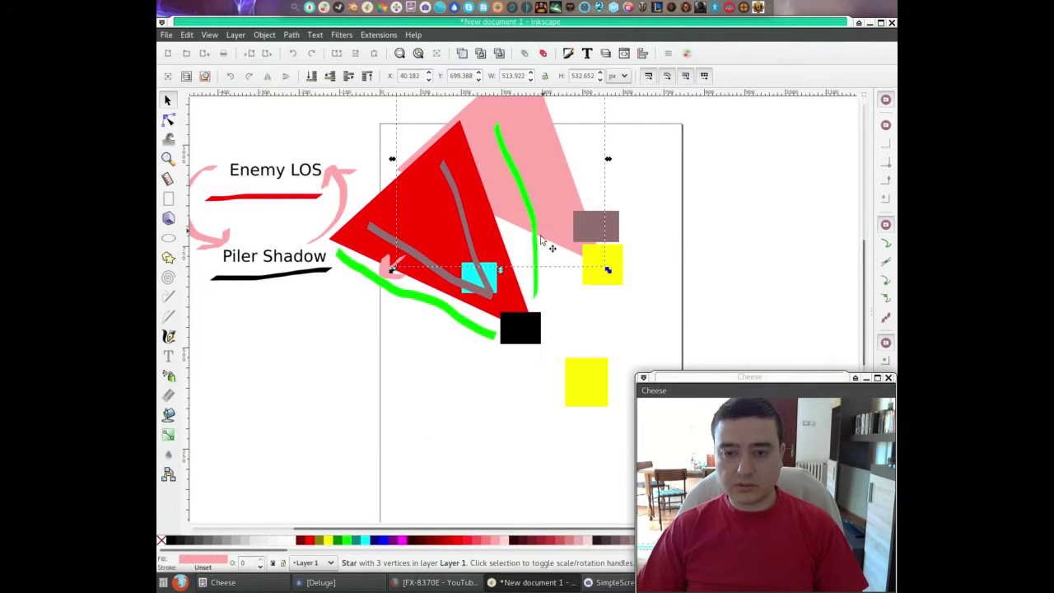
right_click(488, 392)
click(507, 444)
drag(508, 445, 491, 251)
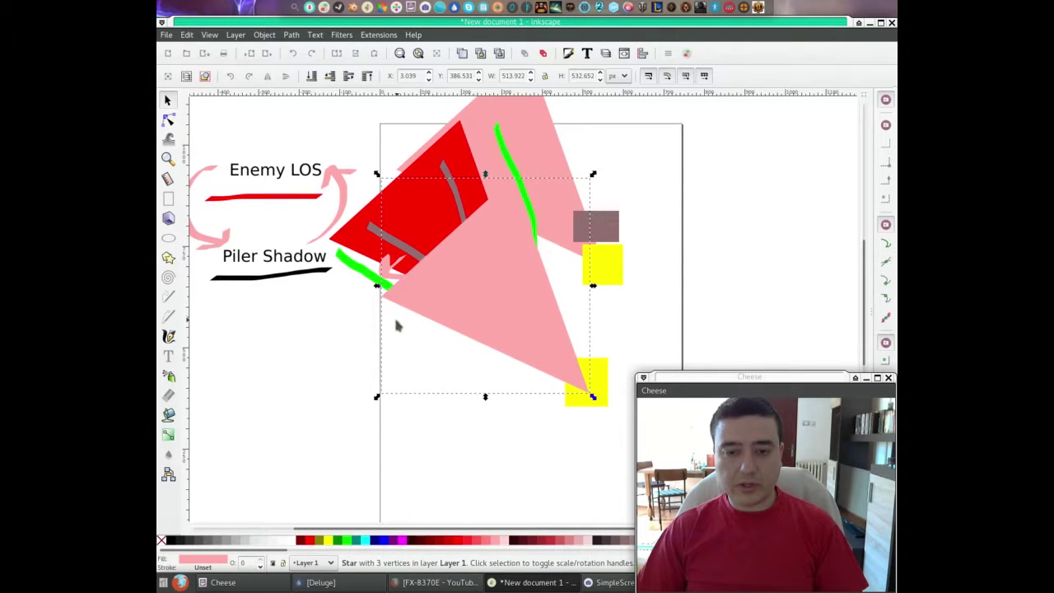
- Rotate the pink triangle copy counterclockwise, realign its tip with the lower yellow rectangle, and lower it behind all other shapes
click(415, 333)
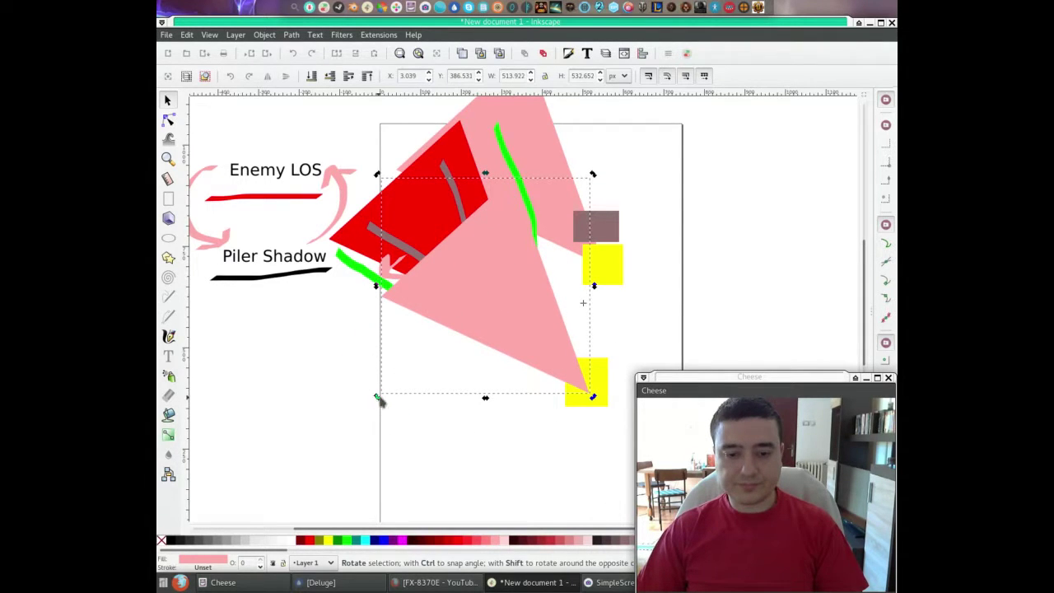
drag(376, 399, 381, 475)
drag(456, 344, 428, 359)
click(311, 76)
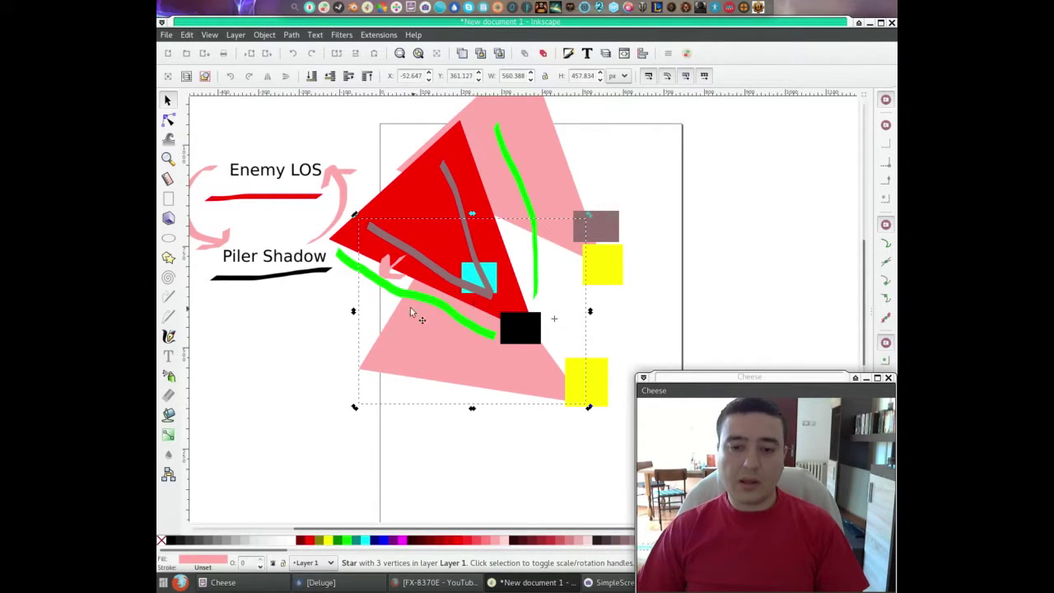
- Move the cyan rectangle down onto the lower green stroke, and from there up between the arms of the mauve V
click(471, 274)
drag(472, 274, 449, 304)
click(581, 387)
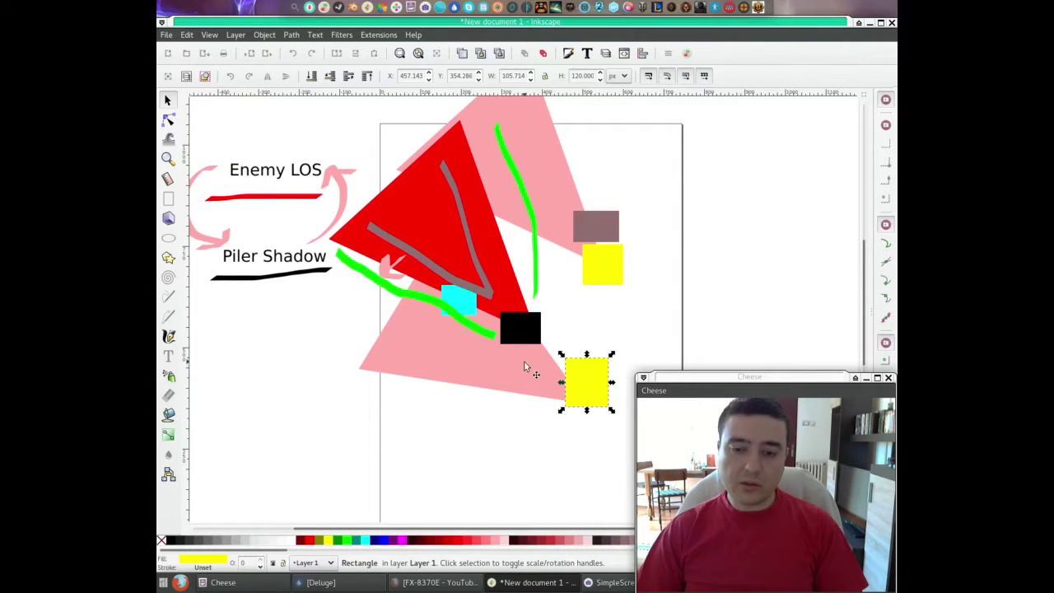
click(528, 368)
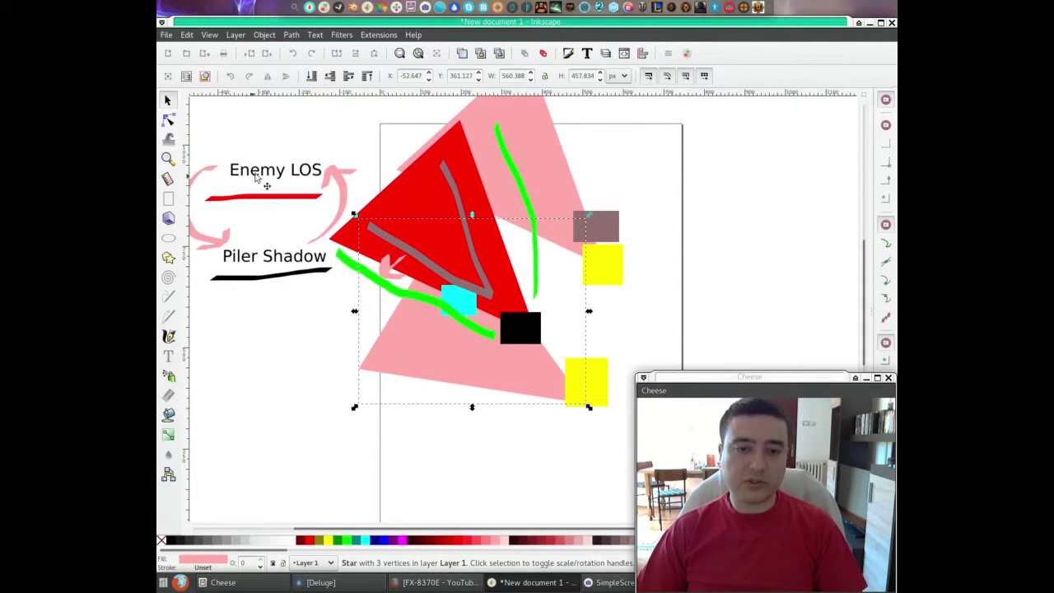
click(411, 298)
click(224, 176)
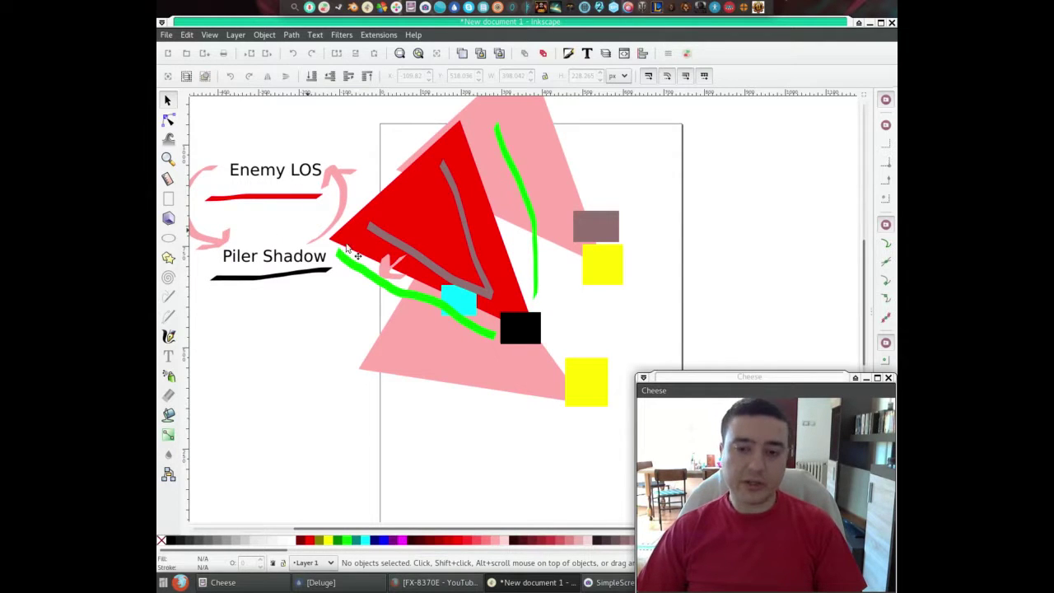
click(464, 302)
drag(465, 302, 463, 248)
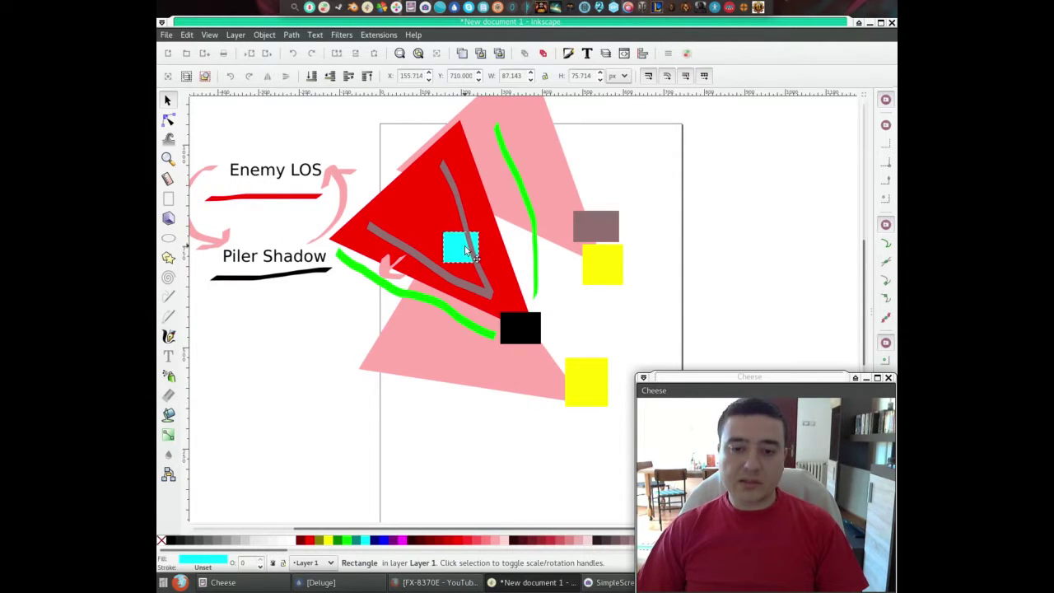
- Adjust the upper yellow square's position slightly left beneath the mauve rectangle so it meets the upper pink triangle's tip
click(610, 262)
mouse_move(609, 262)
mouse_down()
mouse_move(645, 220)
mouse_move(608, 262)
mouse_up()
click(608, 262)
click(492, 245)
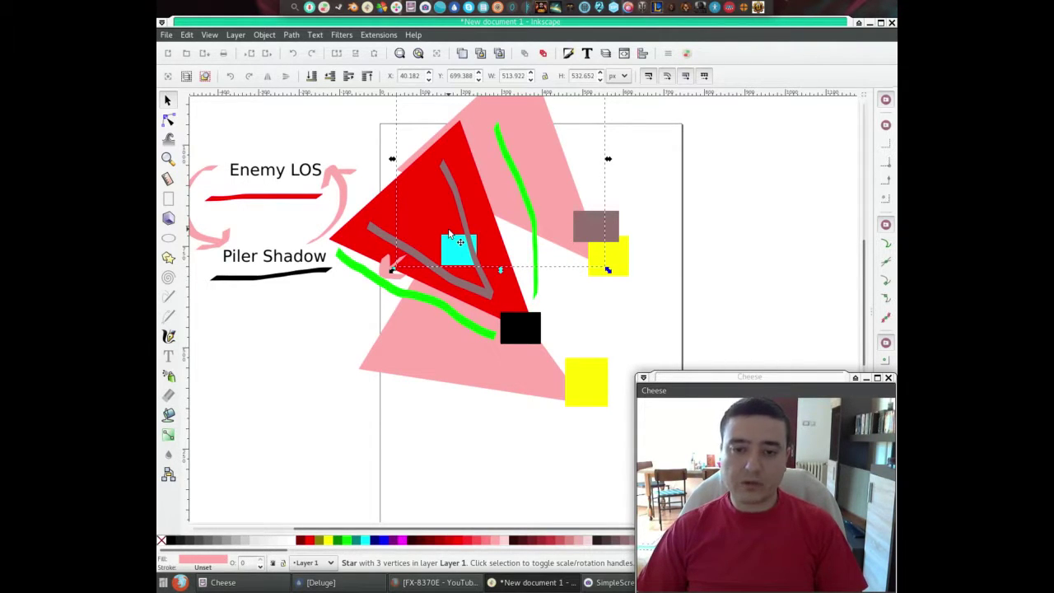
mouse_move(617, 266)
mouse_down()
mouse_move(607, 280)
mouse_move(603, 260)
mouse_move(617, 262)
mouse_move(604, 275)
mouse_move(609, 266)
mouse_up()
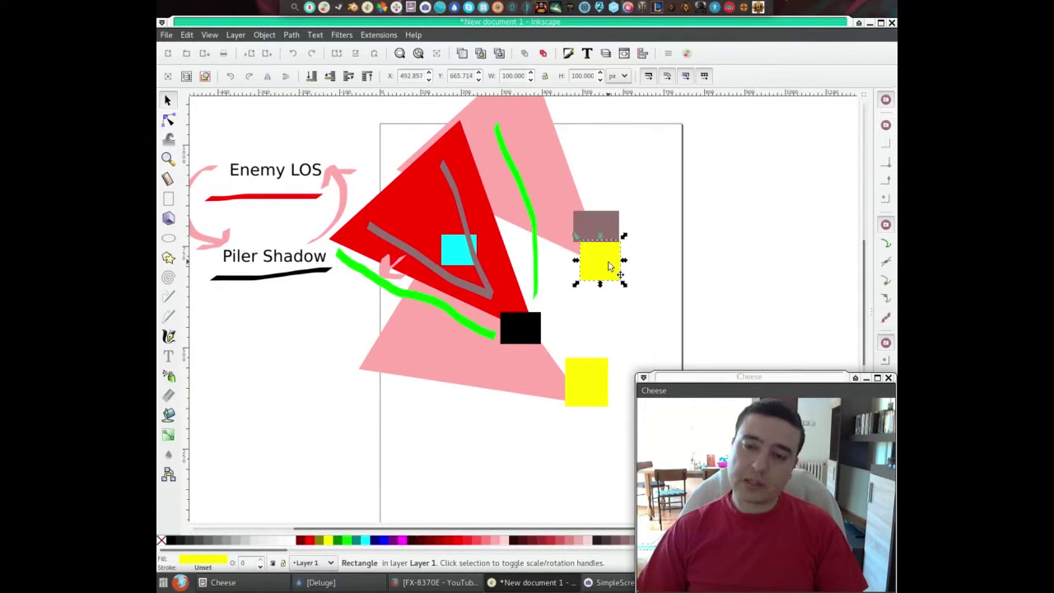
click(474, 199)
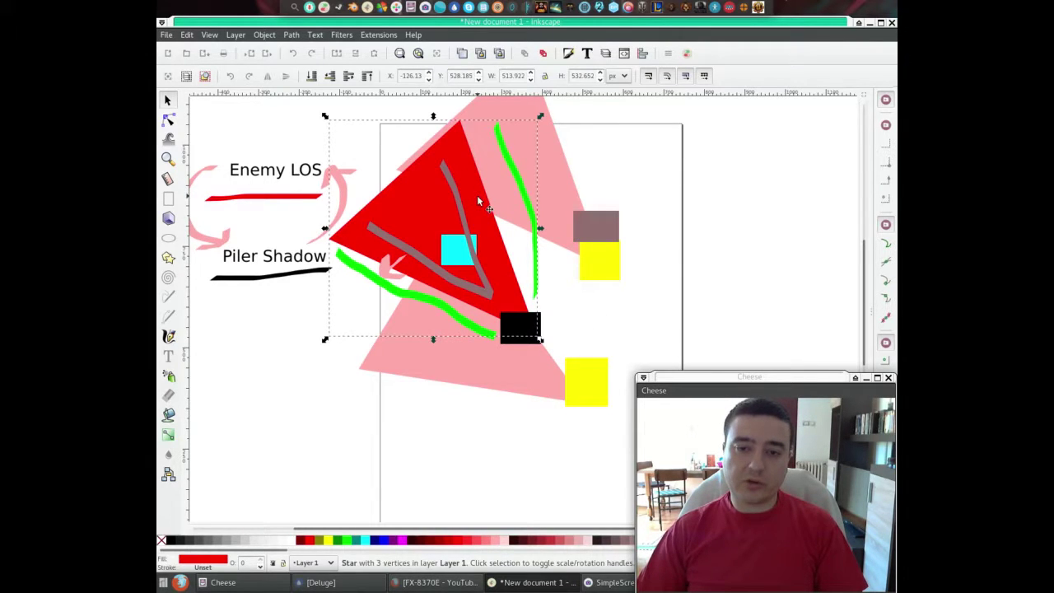
click(600, 258)
click(478, 206)
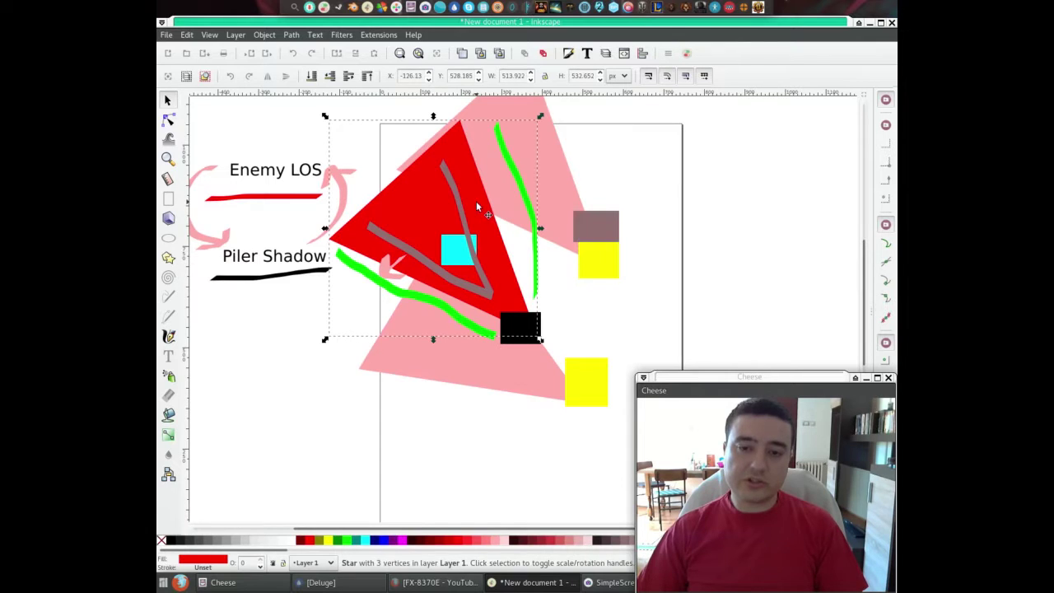
- Rotate the red triangle counterclockwise and move it down and left so its tip meets the black rectangle
click(330, 345)
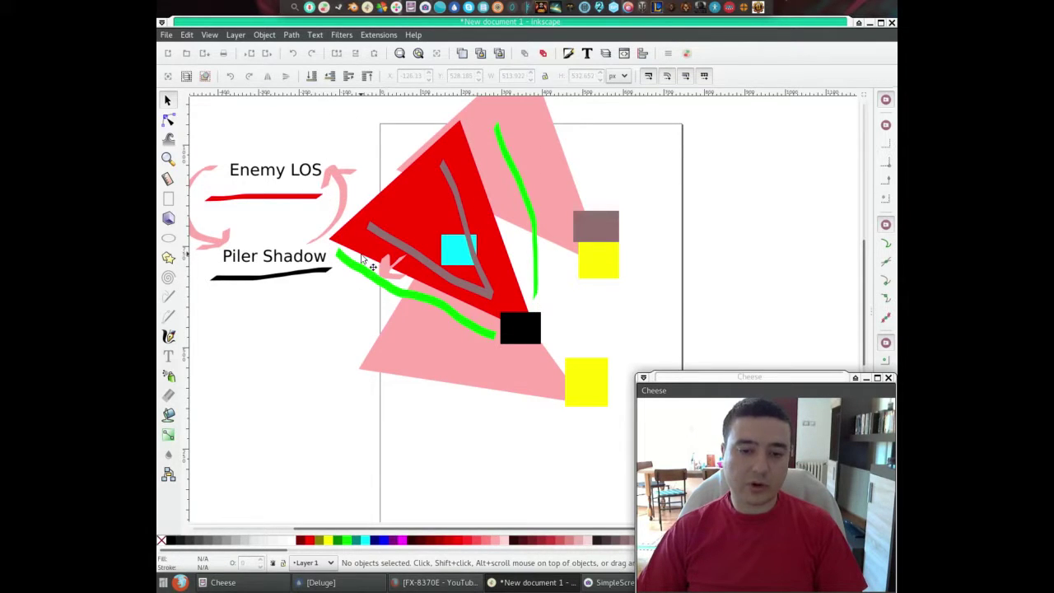
click(364, 254)
click(357, 229)
drag(325, 338, 616, 476)
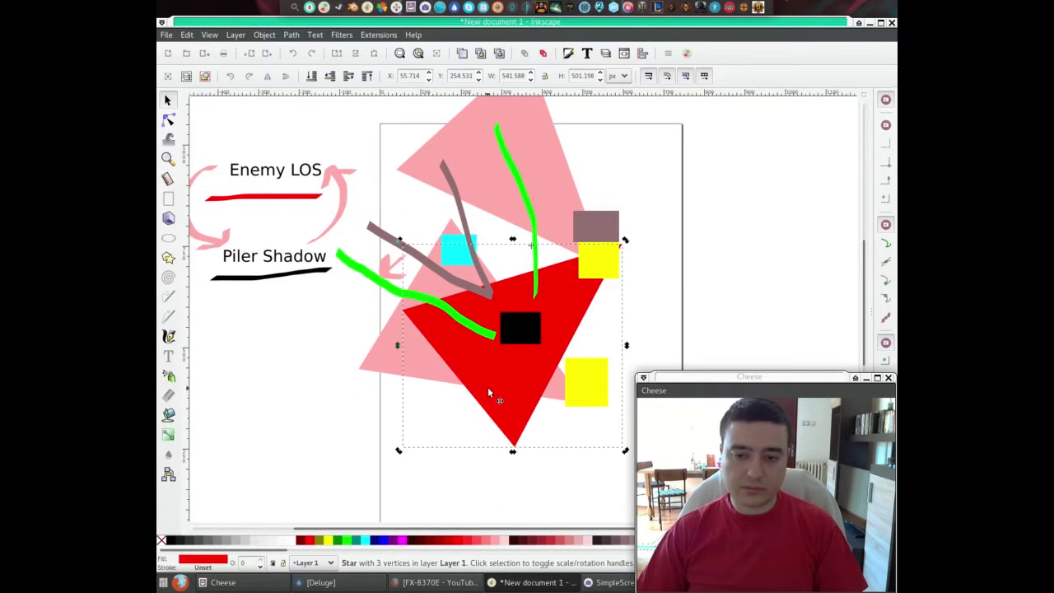
drag(488, 387, 392, 448)
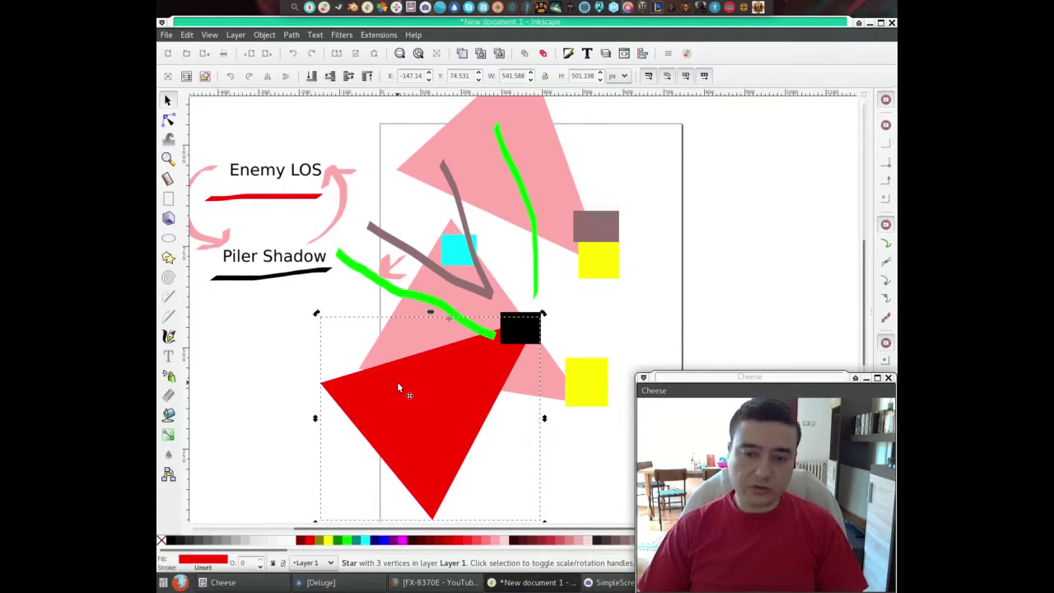
click(602, 389)
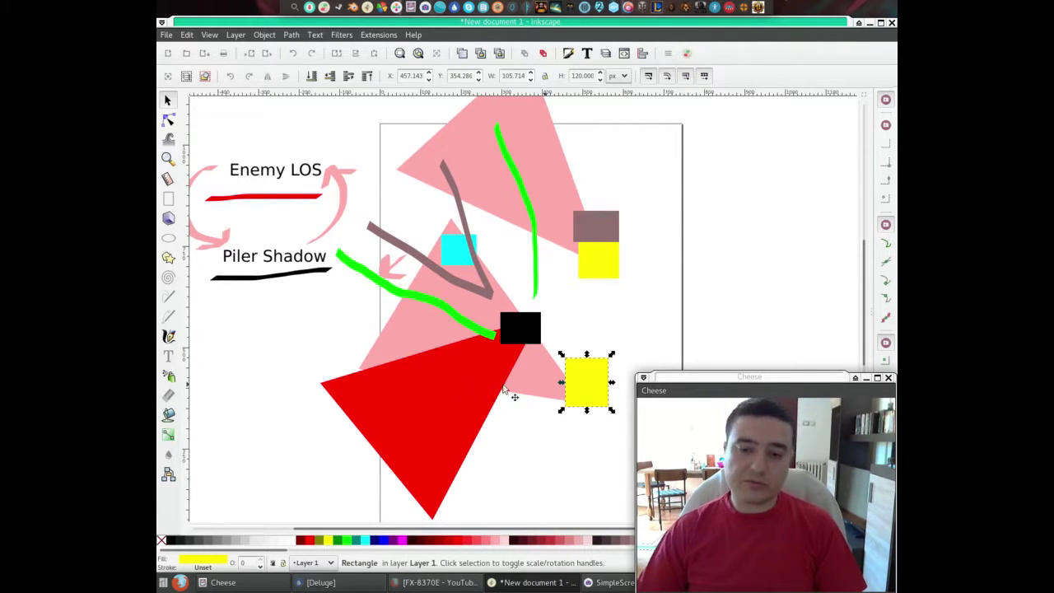
click(436, 376)
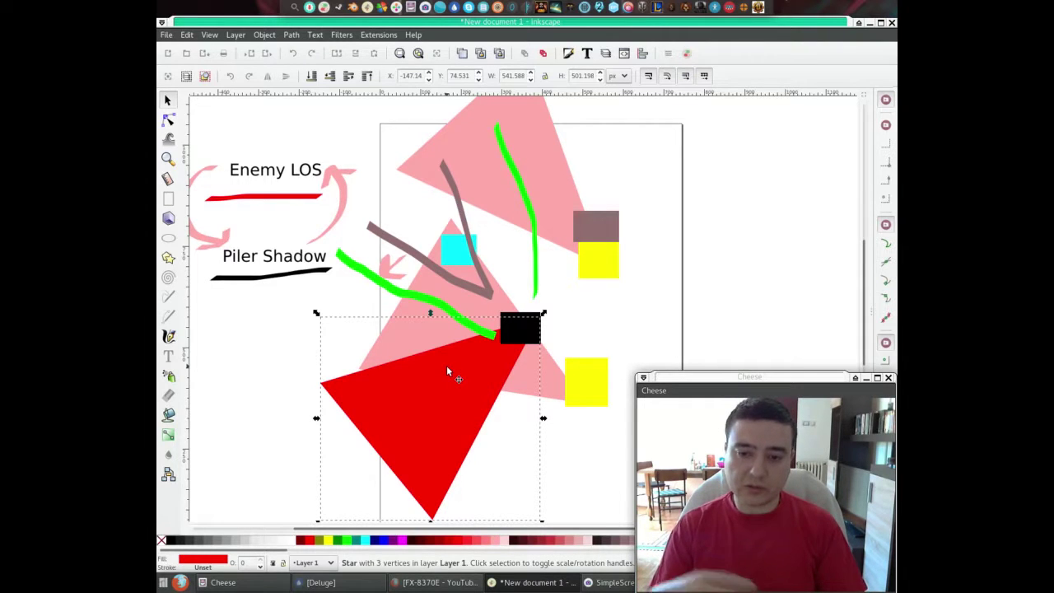
- Shift the lower yellow rectangle slightly down and move the cyan rectangle onto the lower pink triangle's left edge, above the red triangle
mouse_move(596, 392)
mouse_down()
mouse_move(598, 322)
mouse_move(594, 412)
mouse_up()
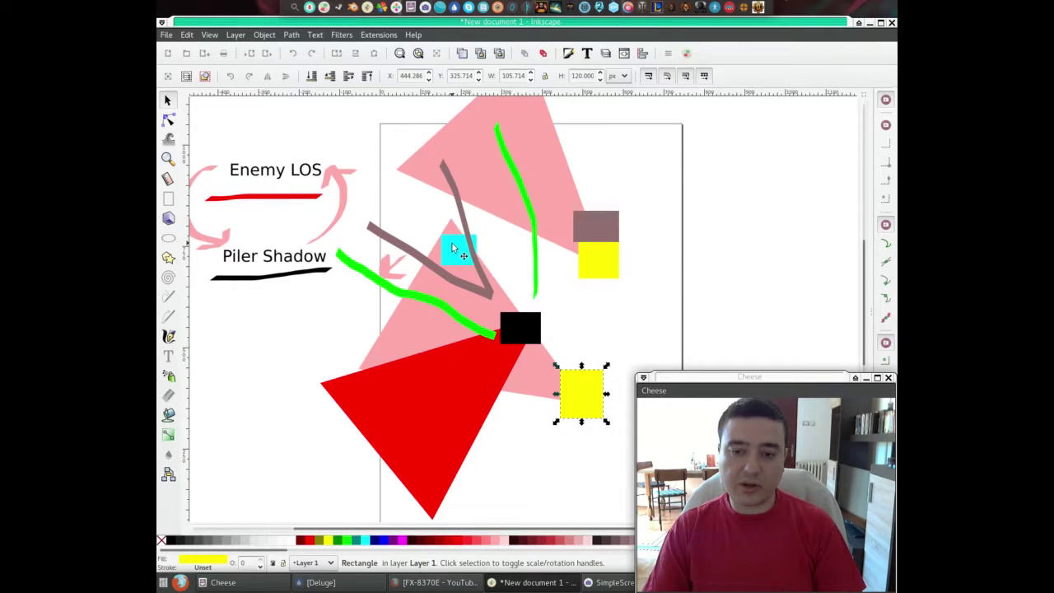
drag(452, 243, 443, 245)
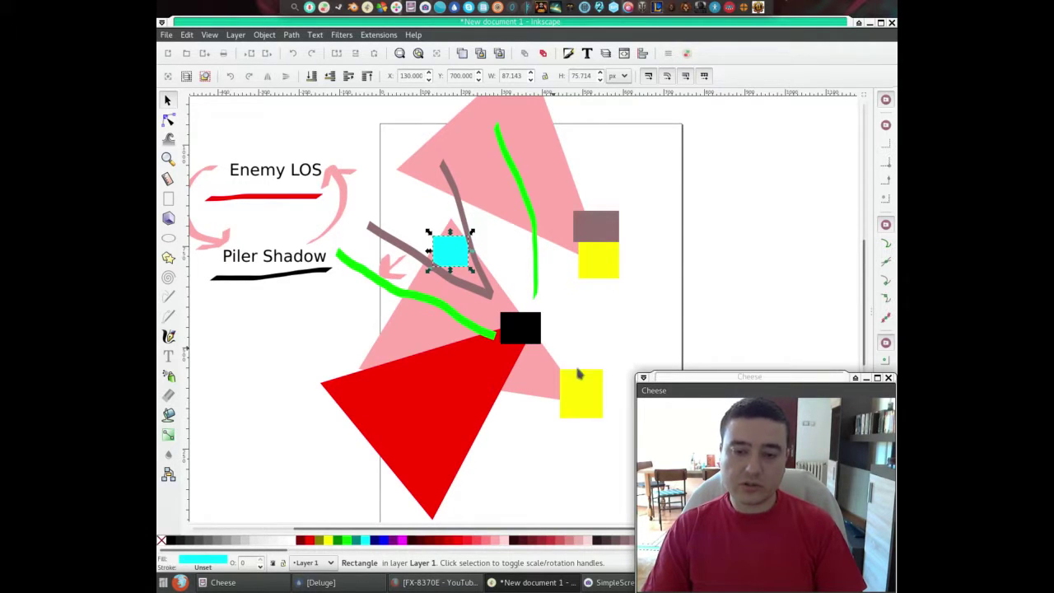
drag(453, 262, 399, 341)
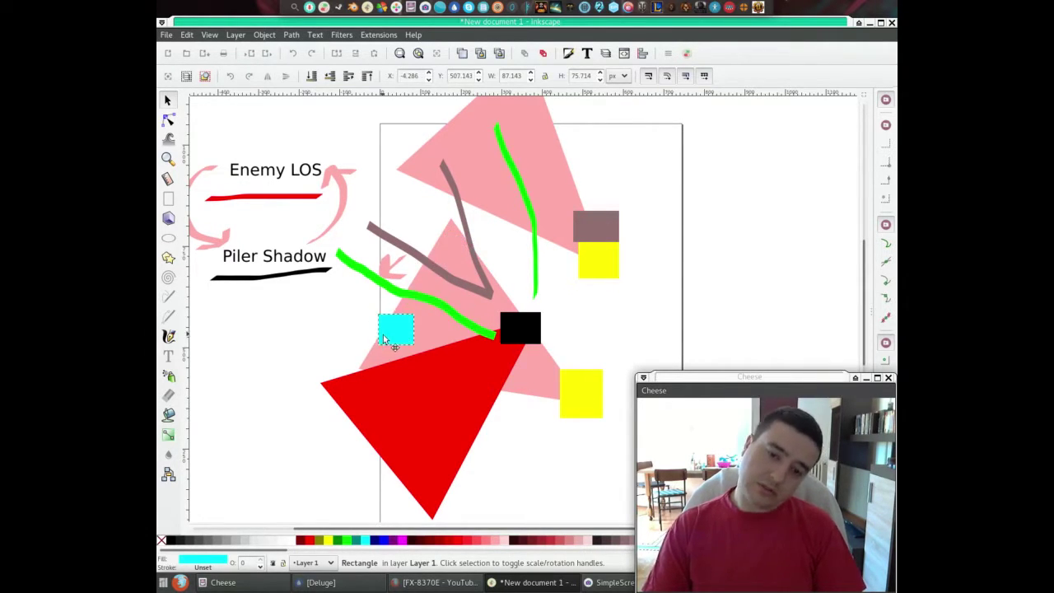
- Nudge the upper yellow square slightly left and the red triangle slightly down and left
click(611, 253)
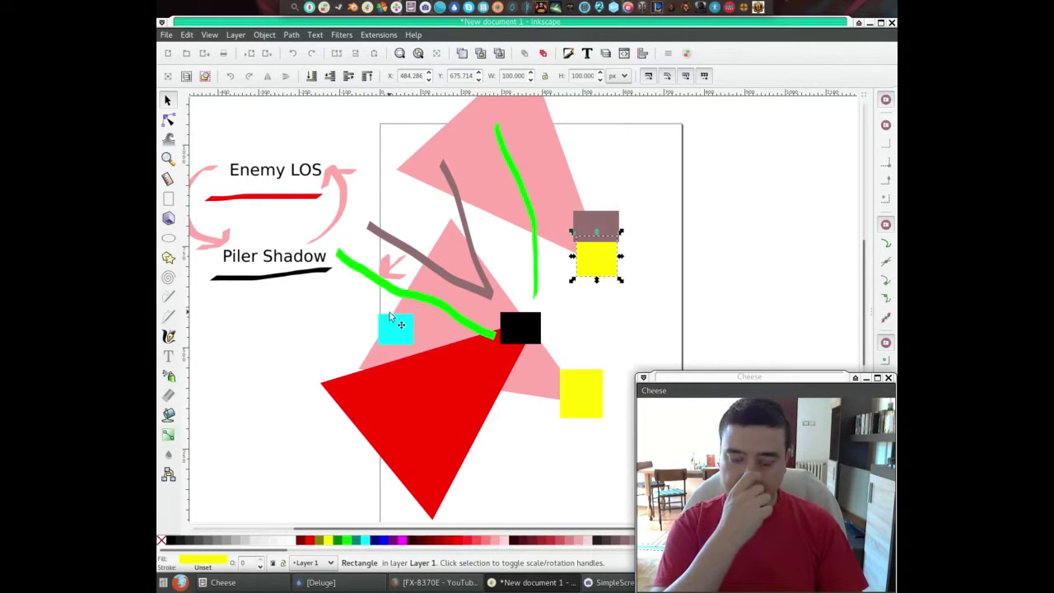
click(574, 390)
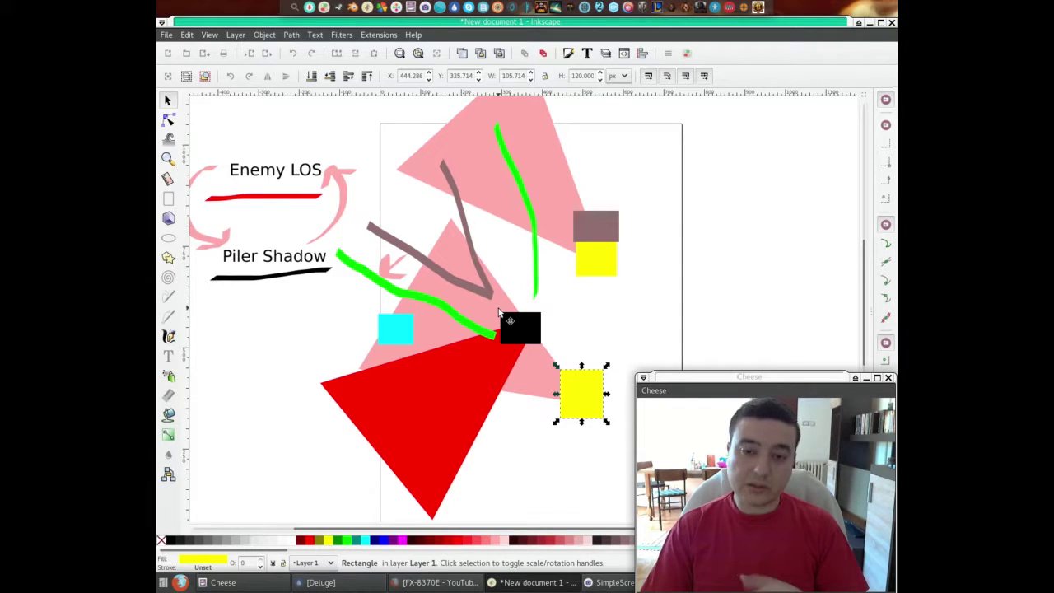
click(458, 375)
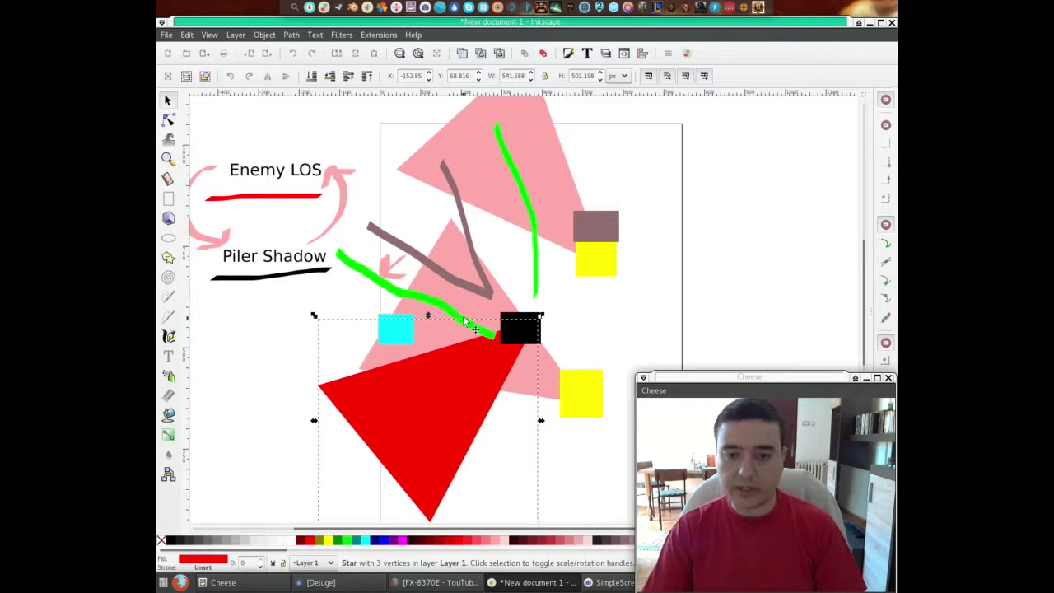
- Examine the line-of-sight diagram by selecting the mauve stroke, lower green stroke, mauve rectangle, both yellow shapes and red triangle individually
click(462, 291)
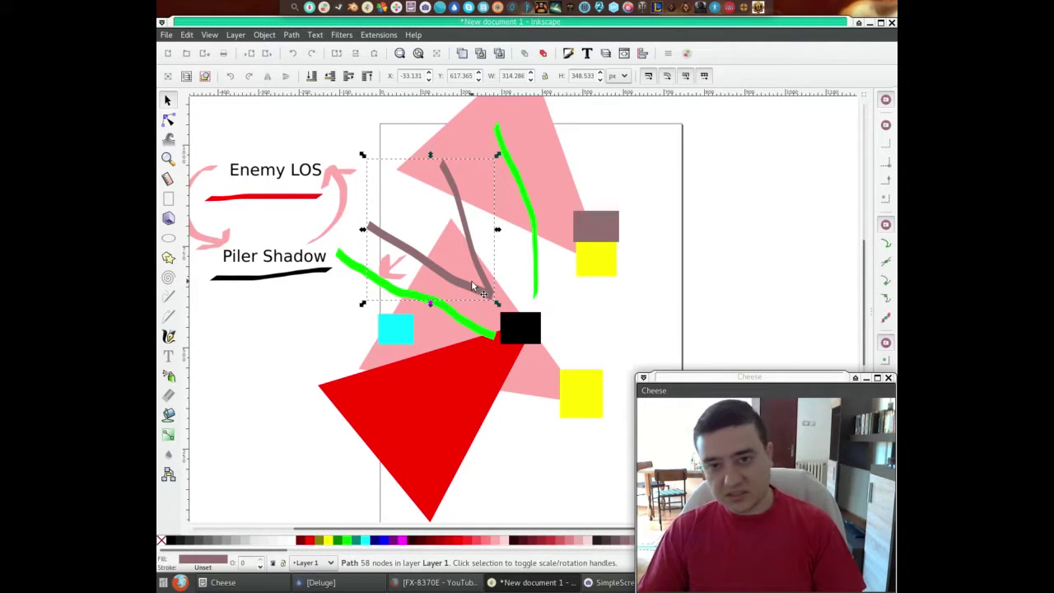
click(453, 320)
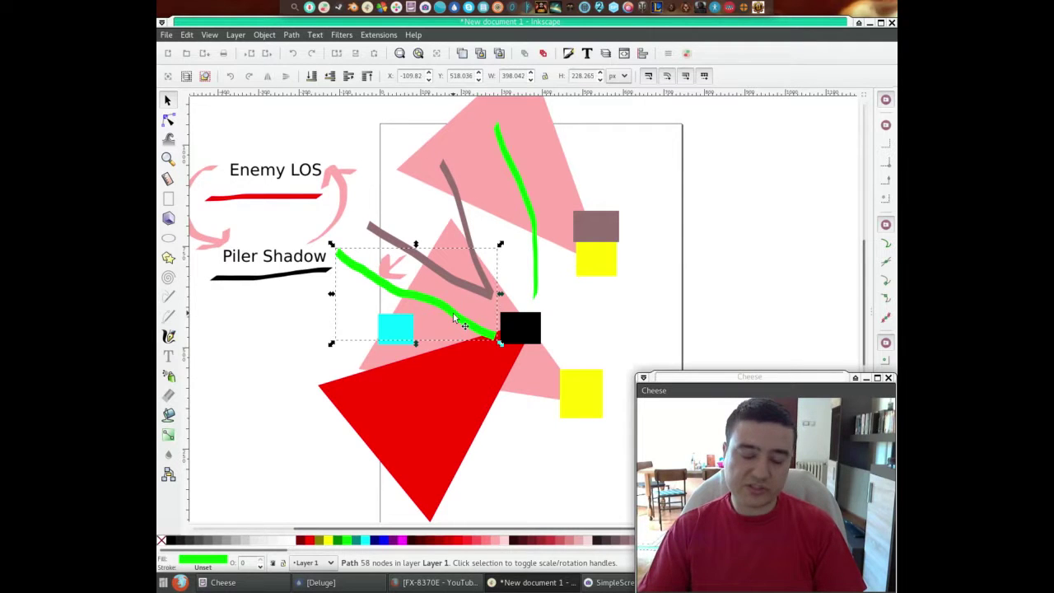
click(597, 225)
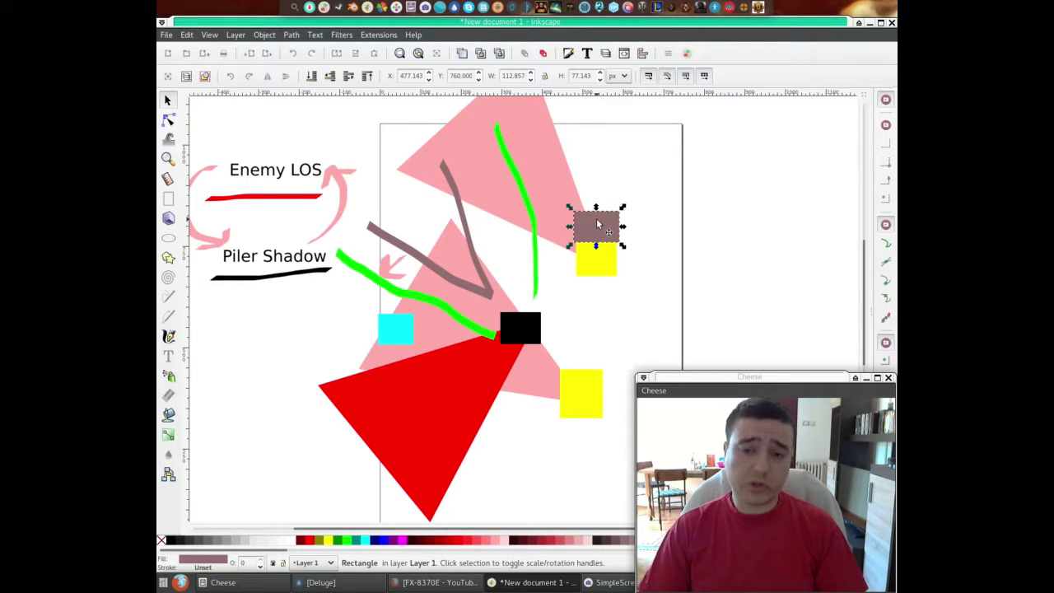
click(443, 381)
click(613, 236)
click(602, 260)
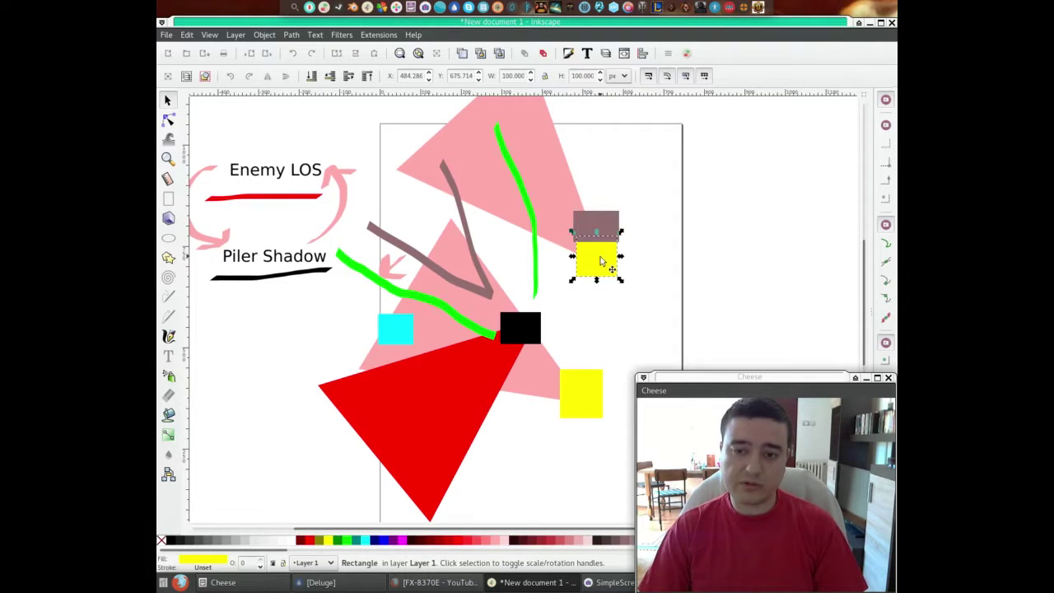
click(450, 381)
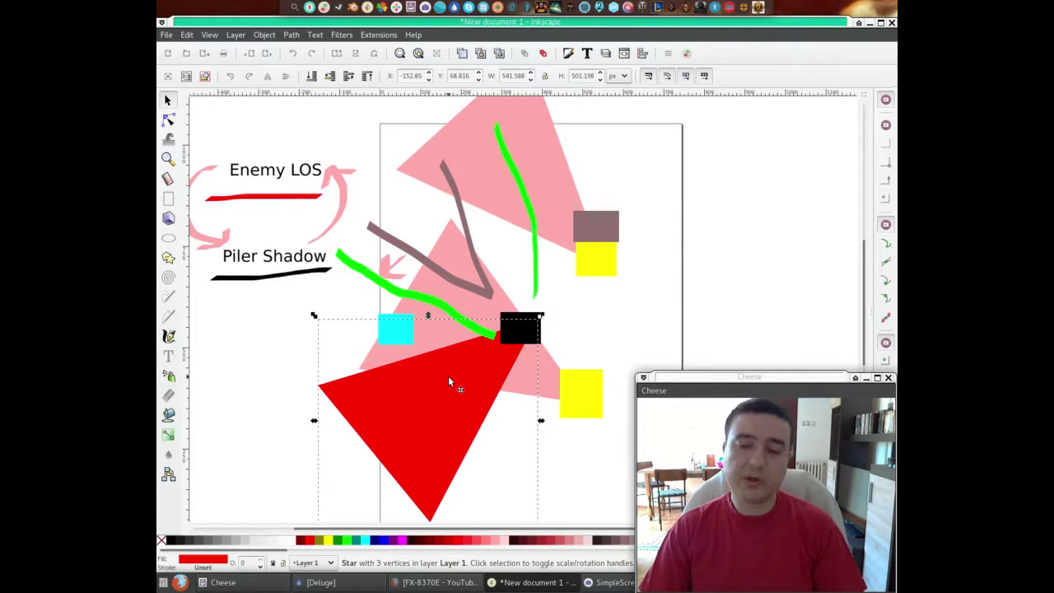
click(585, 378)
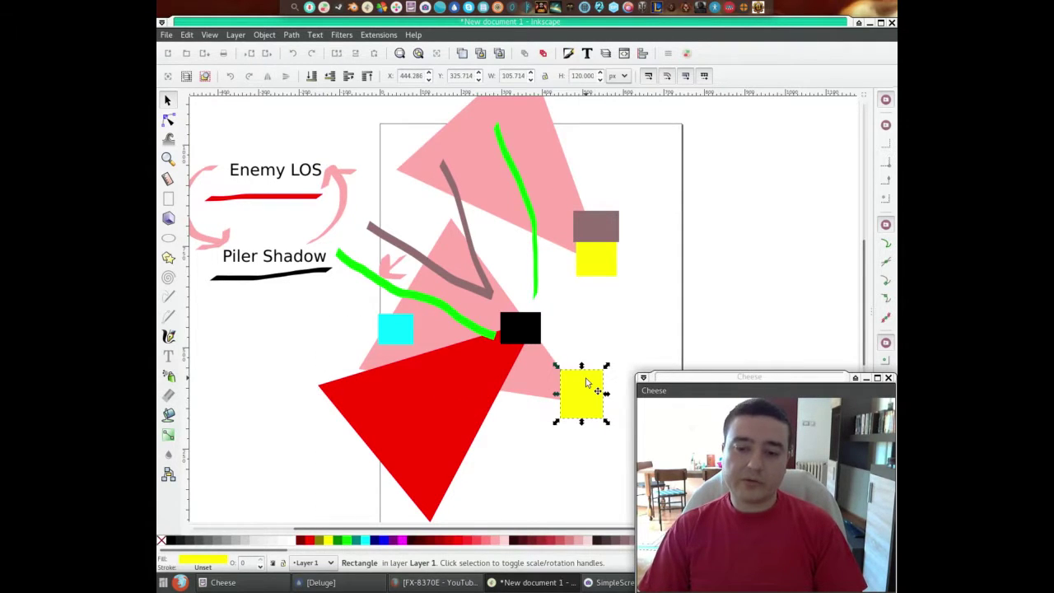
click(473, 361)
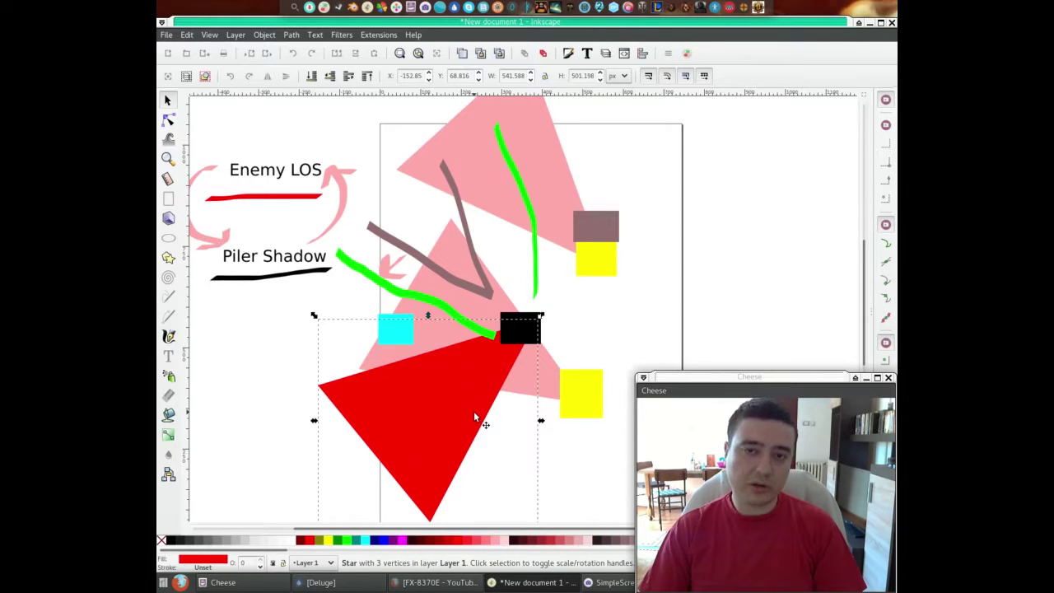